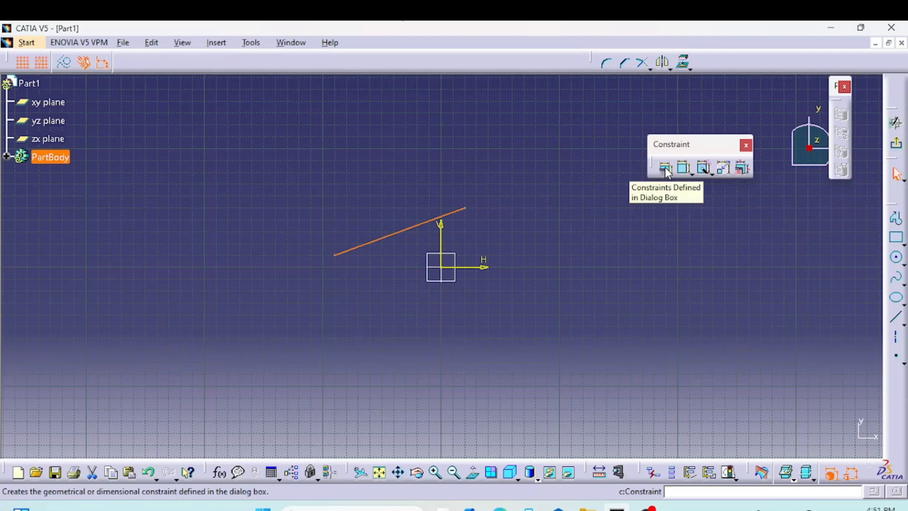
# Apply a Horizontal constraint to the slanted line above the sketch origin
pyautogui.click(432, 227)
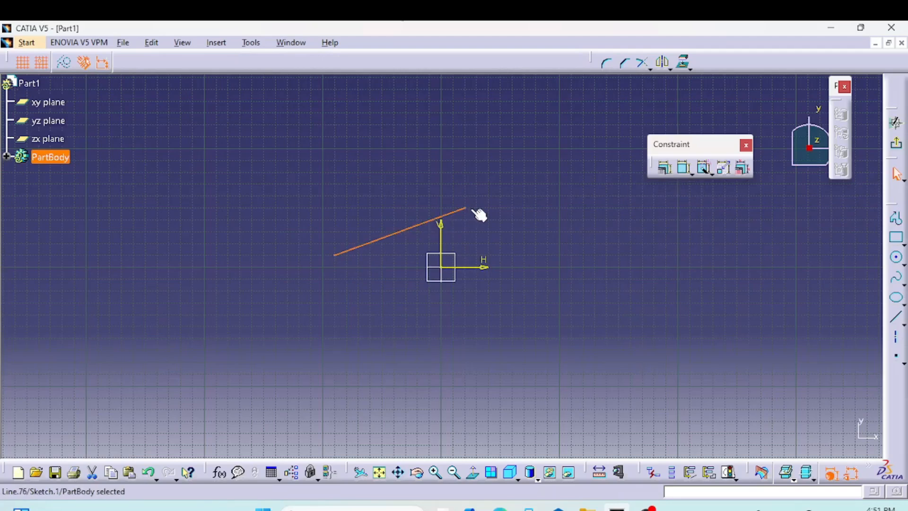
pyautogui.click(665, 168)
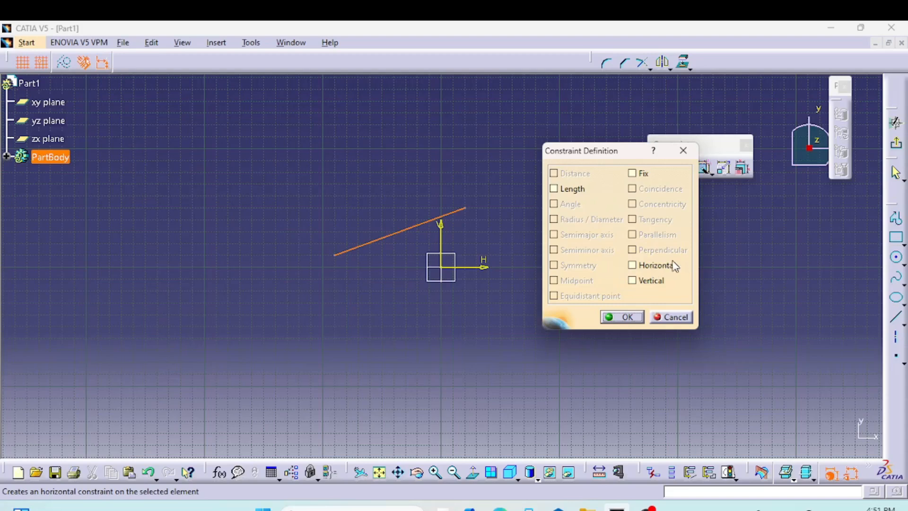
pyautogui.click(661, 268)
pyautogui.click(623, 317)
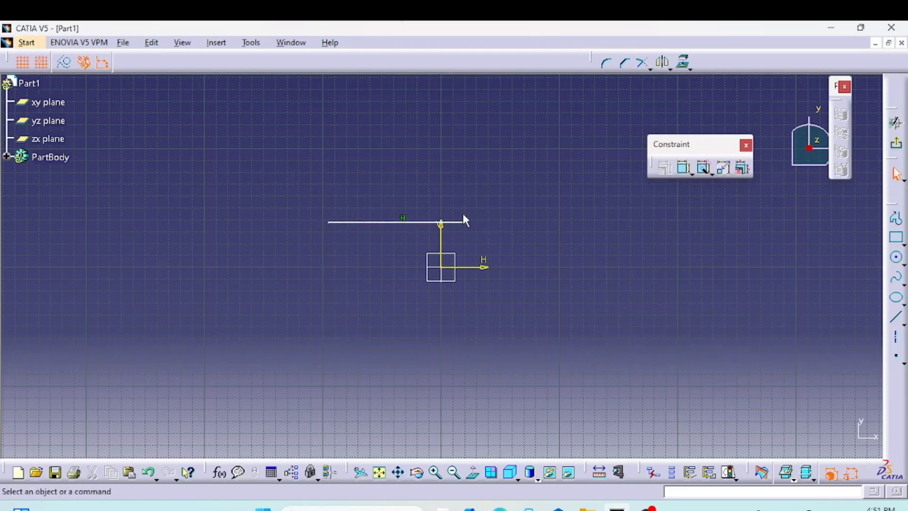
# Sketch a single slanted line to the right of the horizontal line using the Profile tool
pyautogui.click(895, 217)
pyautogui.click(523, 244)
pyautogui.click(594, 171)
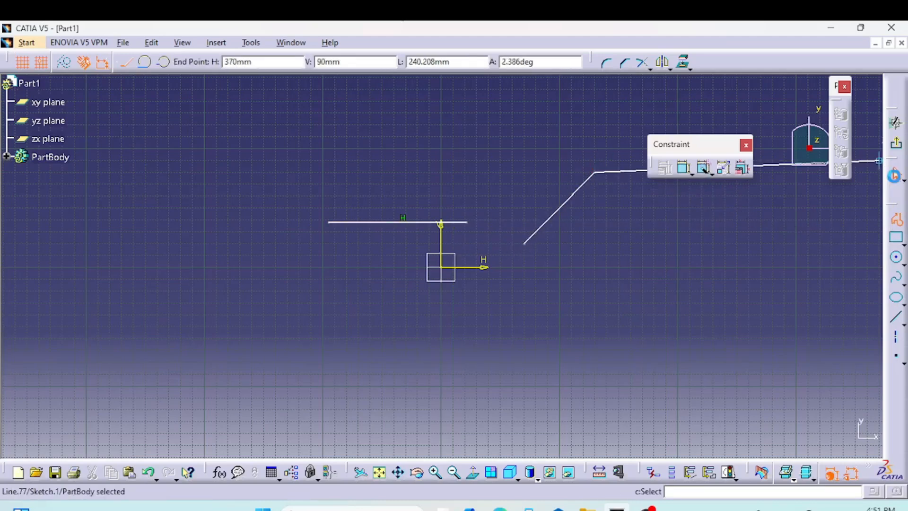
pyautogui.click(896, 175)
# Apply a Vertical constraint to the newly drawn slanted line
pyautogui.click(664, 167)
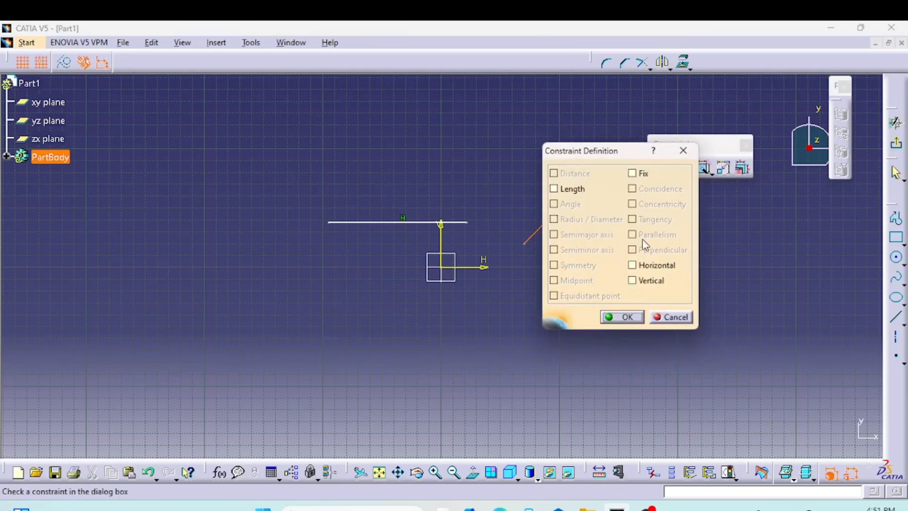
pyautogui.click(645, 281)
pyautogui.click(623, 317)
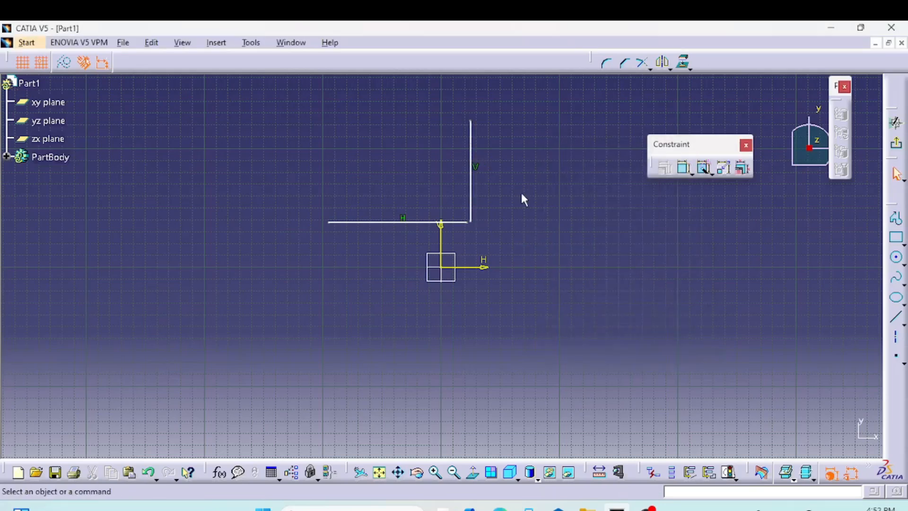
# Make the vertical line's lower endpoint coincident with the horizontal line's right endpoint
pyautogui.moveTo(506, 232)
pyautogui.mouseDown(button='middle')
pyautogui.moveTo(533, 146)
pyautogui.moveTo(490, 248)
pyautogui.mouseUp(button='middle')
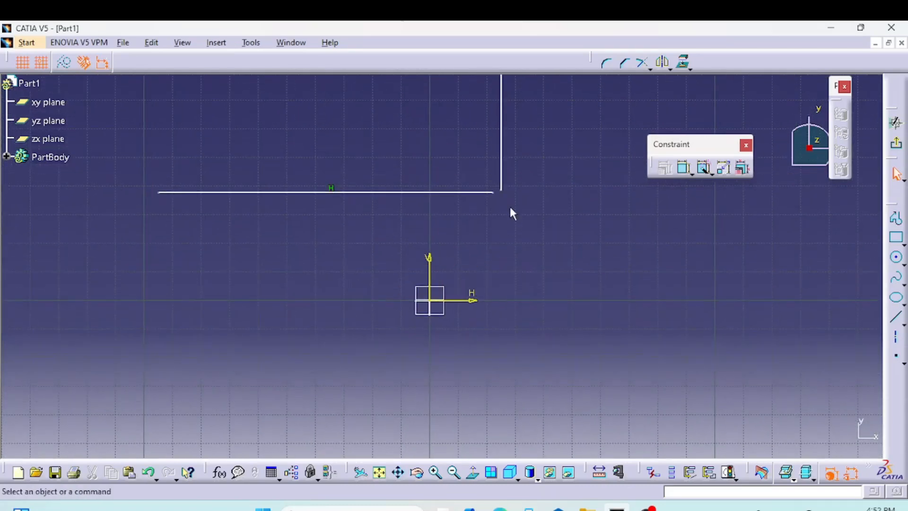
pyautogui.click(498, 191)
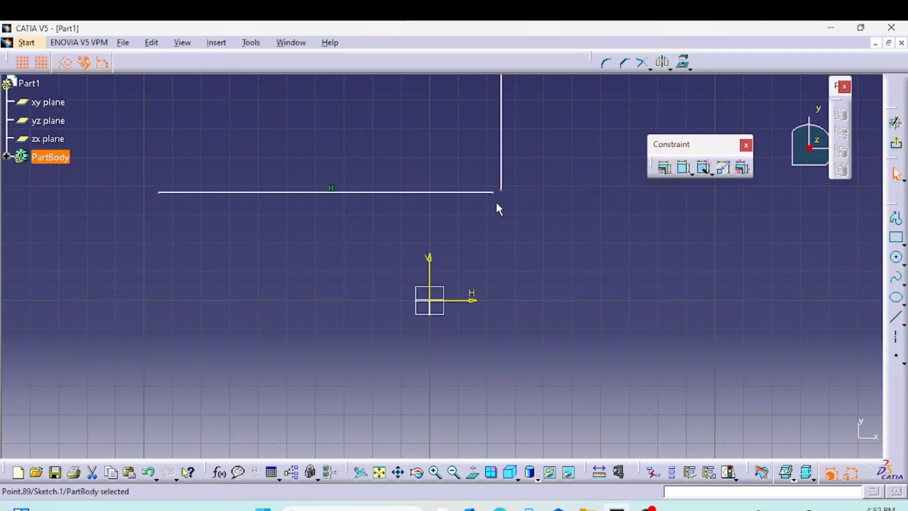
pyautogui.keyDown('ctrl'); pyautogui.click(494, 193); pyautogui.keyUp('ctrl')
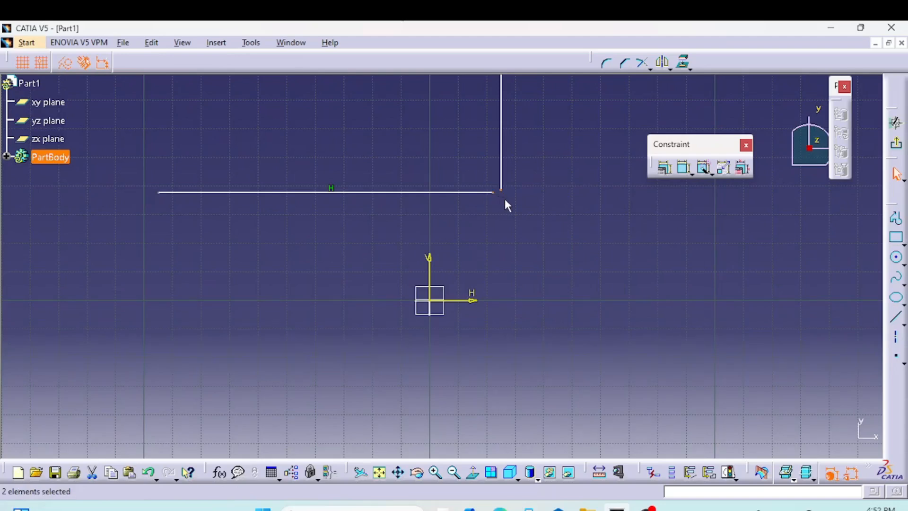
pyautogui.click(663, 169)
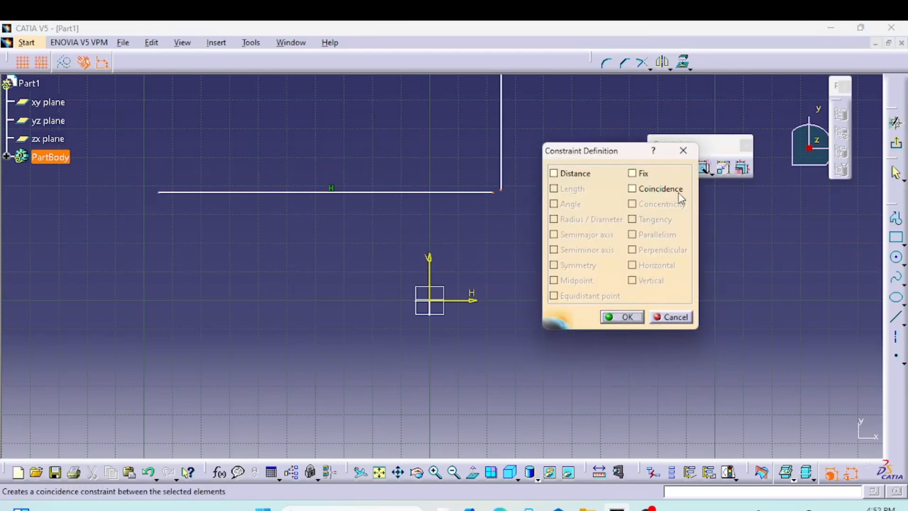
pyautogui.click(656, 190)
pyautogui.click(622, 316)
# Sketch a circle to the right of the vertical line
pyautogui.moveTo(529, 183); pyautogui.dragTo(541, 326, button='middle')
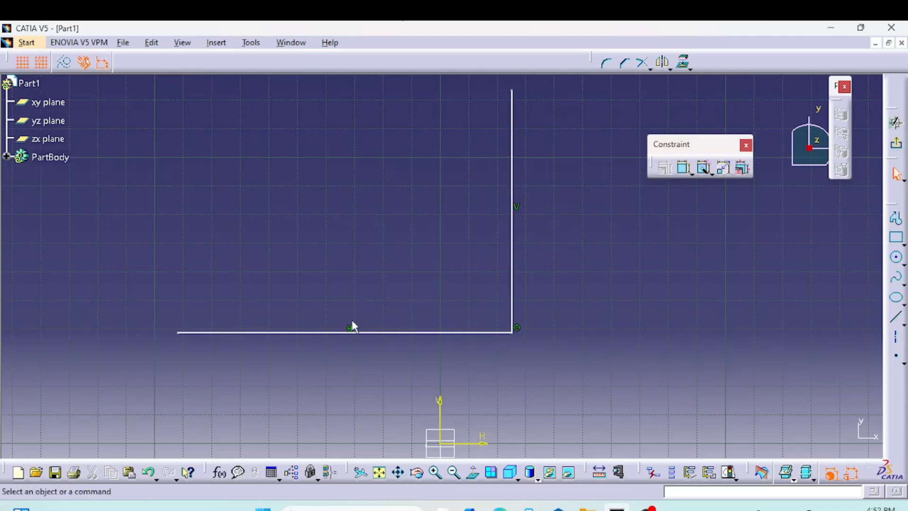
pyautogui.moveTo(659, 265); pyautogui.dragTo(531, 286, button='middle')
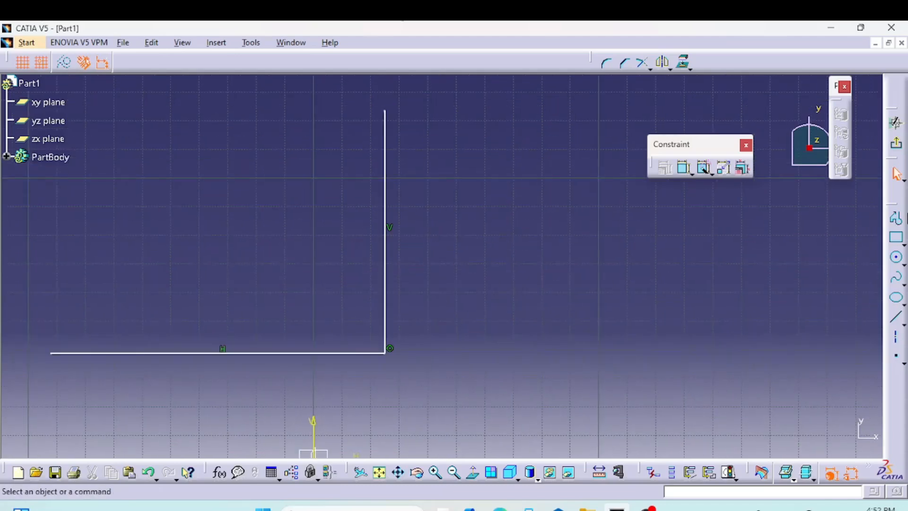
pyautogui.click(896, 258)
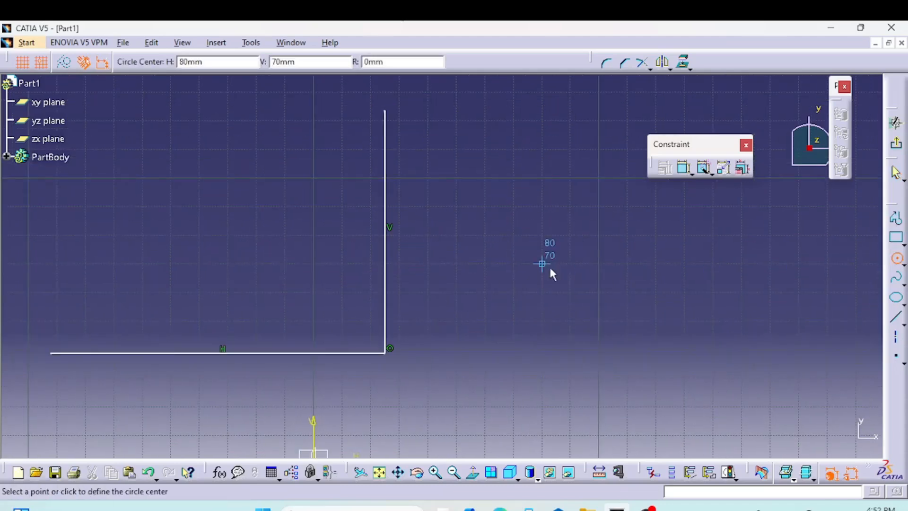
pyautogui.click(507, 204)
pyautogui.click(530, 251)
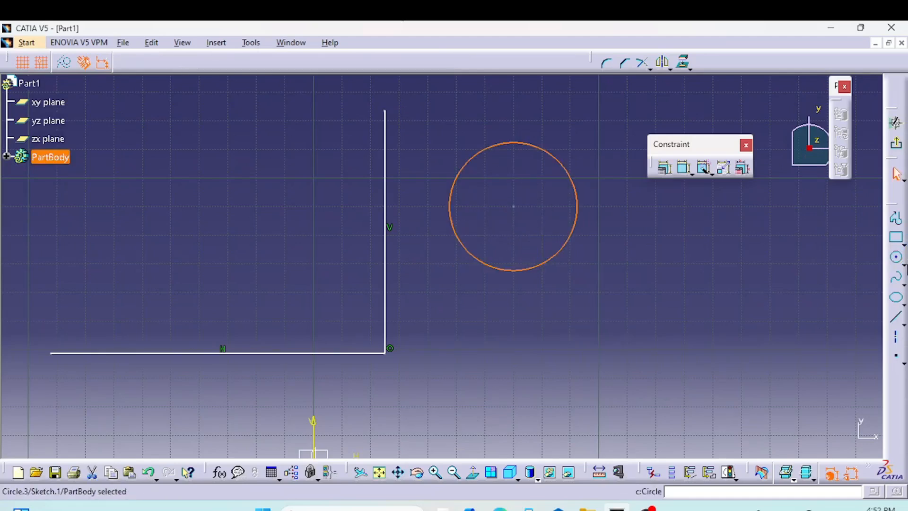
# Sketch a single slanted line just below and to the right of the circle
pyautogui.click(896, 219)
pyautogui.click(627, 235)
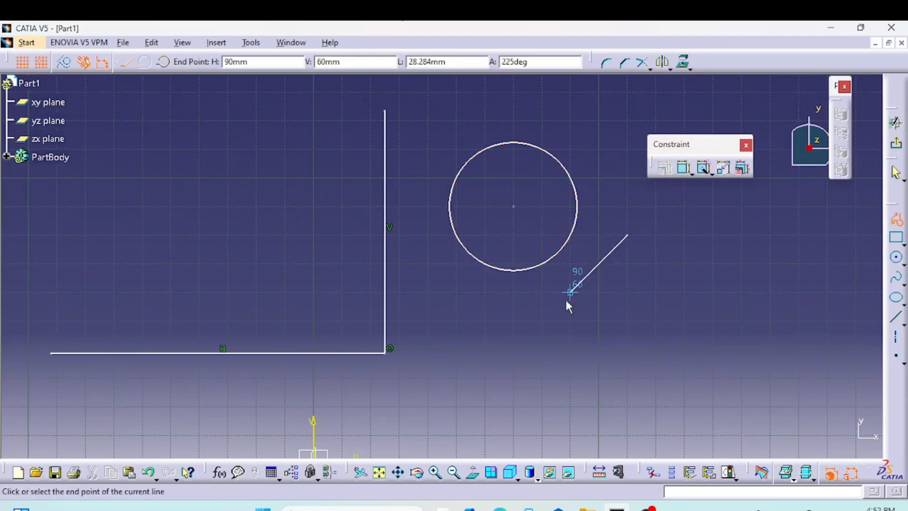
pyautogui.click(501, 358)
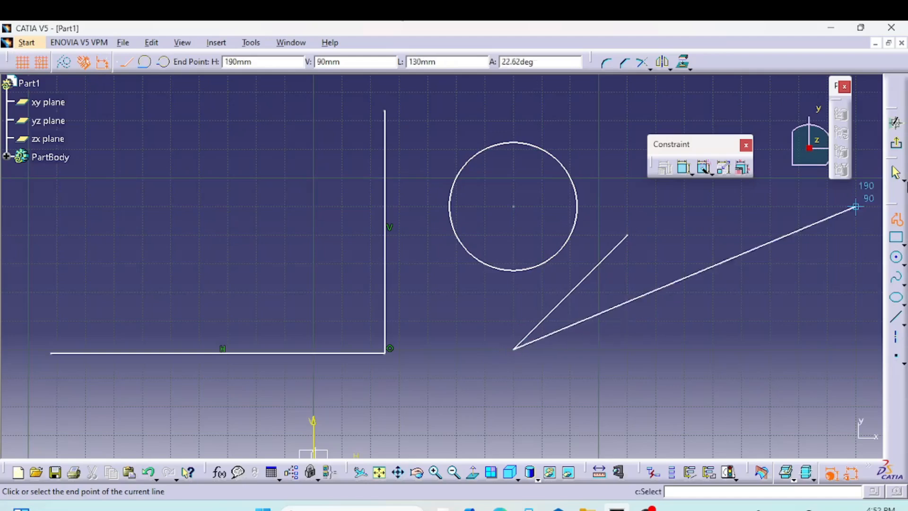
pyautogui.click(896, 173)
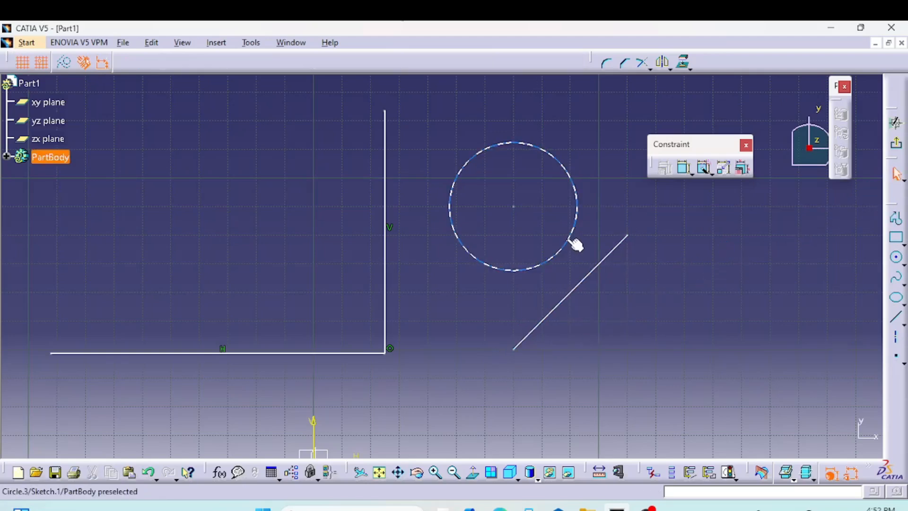
# Apply a Tangency constraint between the circle and the slanted line beside it
pyautogui.click(574, 242)
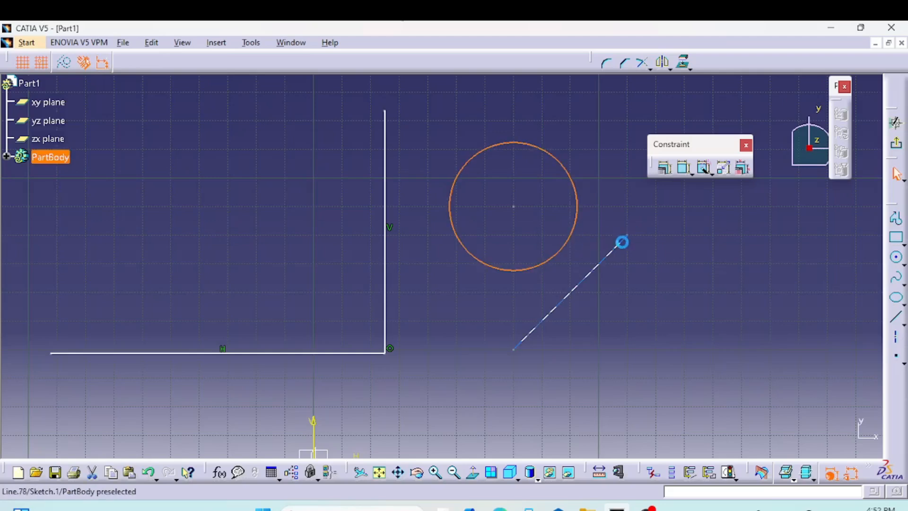
pyautogui.keyDown('ctrl'); pyautogui.click(627, 247); pyautogui.keyUp('ctrl')
pyautogui.click(664, 167)
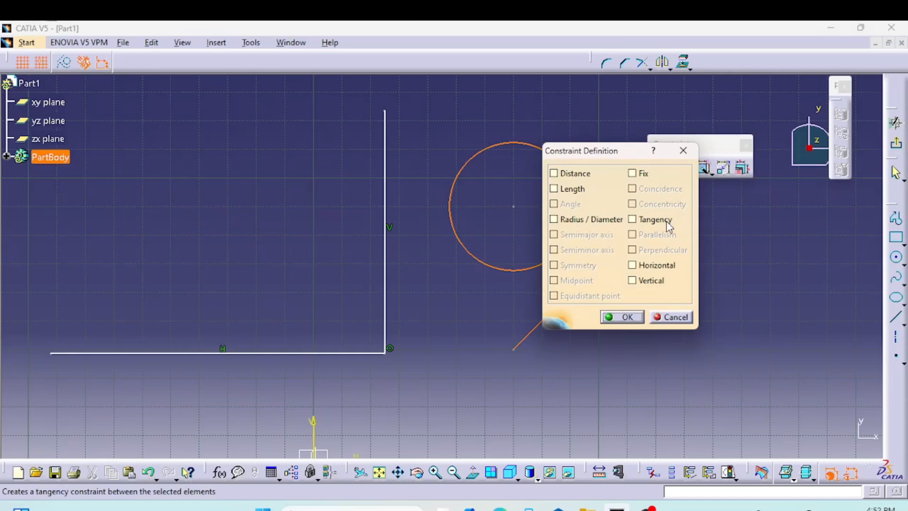
pyautogui.click(664, 220)
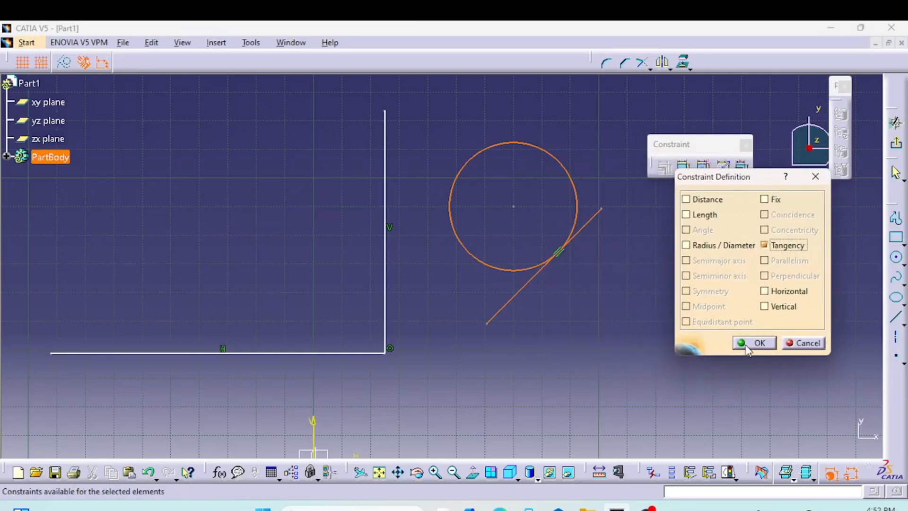
pyautogui.click(747, 344)
# Sketch a large circle below and to the right of the tangent line, and a smaller circle to its right
pyautogui.moveTo(664, 314)
pyautogui.mouseDown(button='middle')
pyautogui.moveTo(671, 274)
pyautogui.moveTo(860, 254)
pyautogui.mouseUp(button='middle')
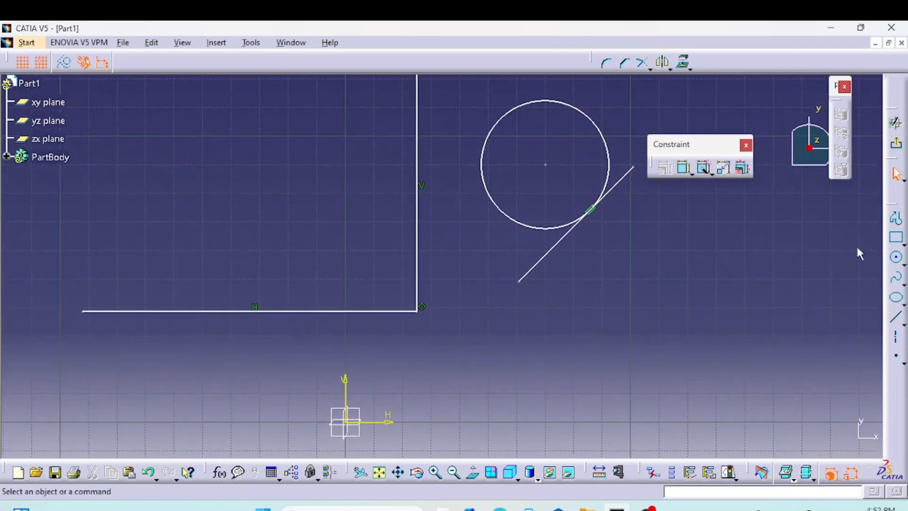
pyautogui.click(896, 256)
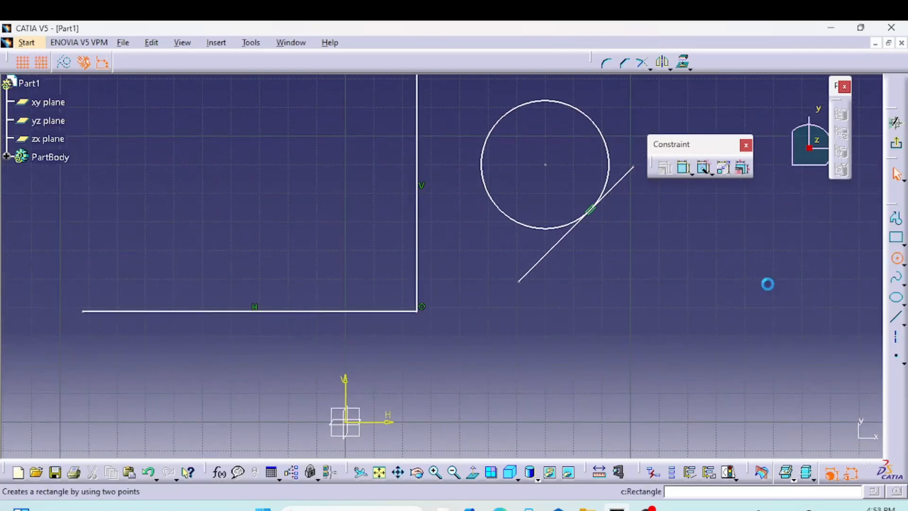
pyautogui.click(677, 282)
pyautogui.click(696, 364)
pyautogui.moveTo(689, 324); pyautogui.dragTo(543, 346, button='middle')
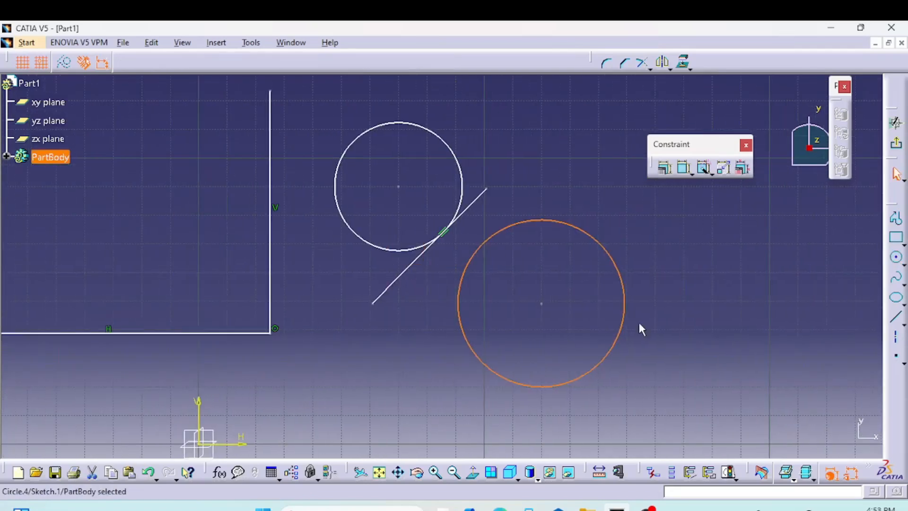
pyautogui.click(896, 257)
pyautogui.click(713, 273)
pyautogui.click(728, 296)
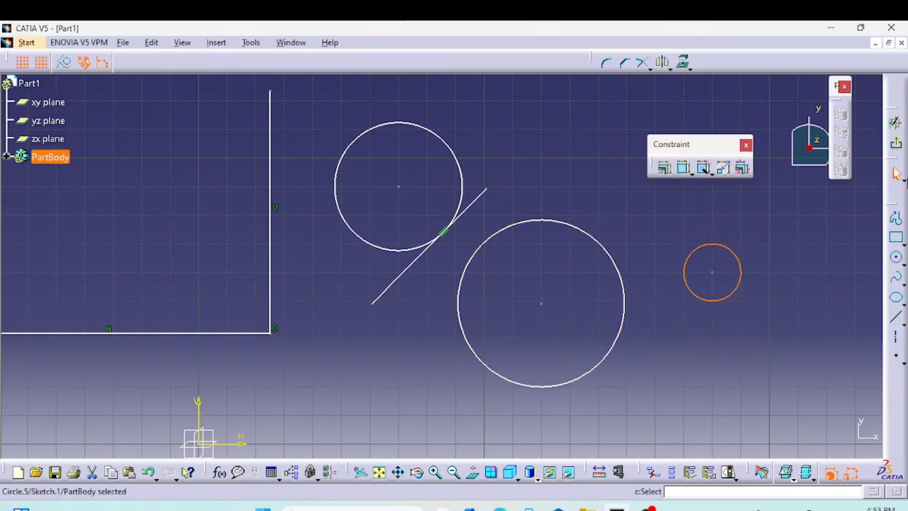
pyautogui.click(815, 272)
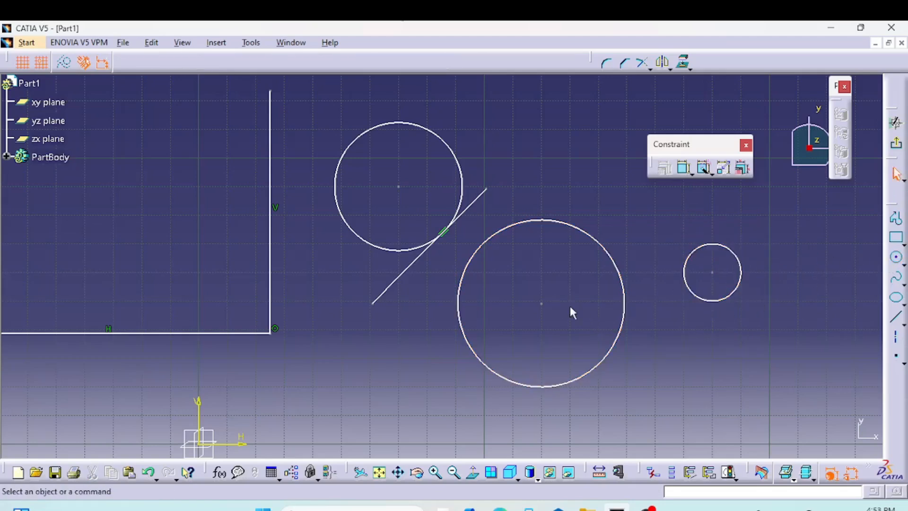
# Apply a Concentricity constraint between the large circle and the small circle
pyautogui.click(626, 312)
pyautogui.keyDown('ctrl'); pyautogui.click(712, 300); pyautogui.keyUp('ctrl')
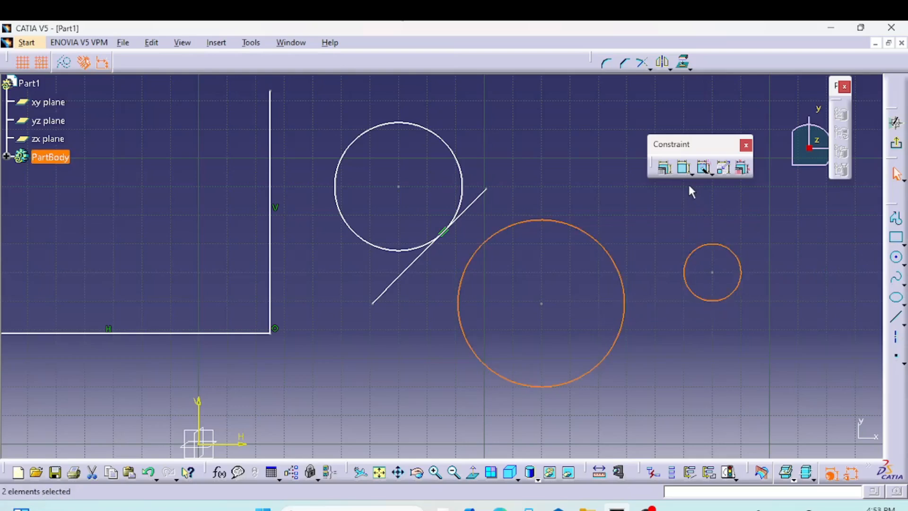
pyautogui.click(666, 170)
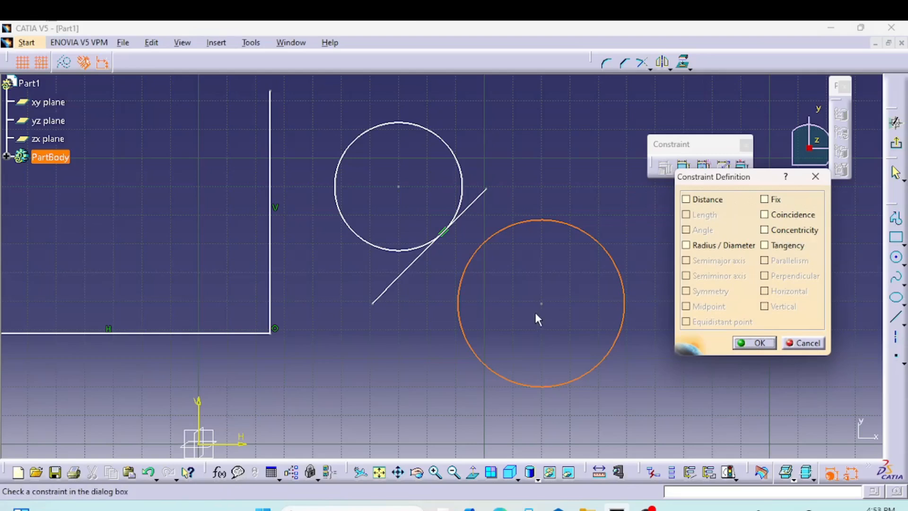
pyautogui.moveTo(742, 182); pyautogui.dragTo(311, 192)
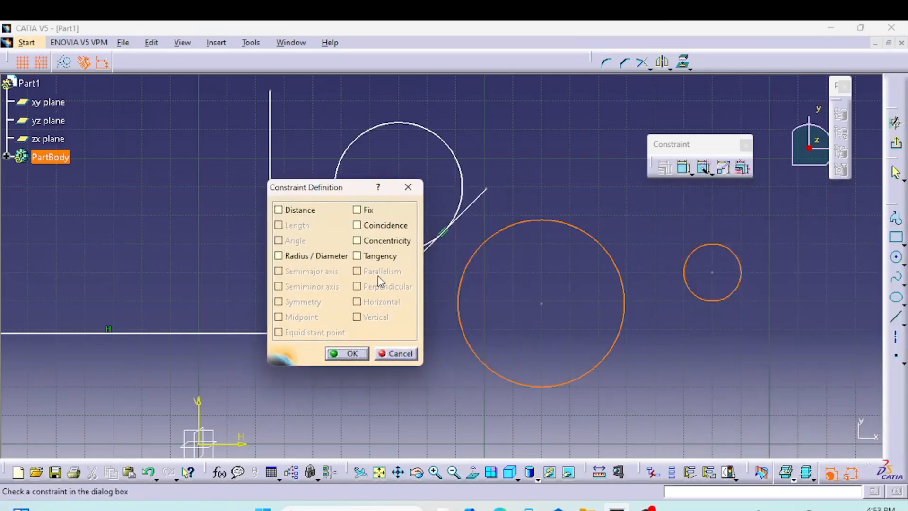
pyautogui.click(374, 240)
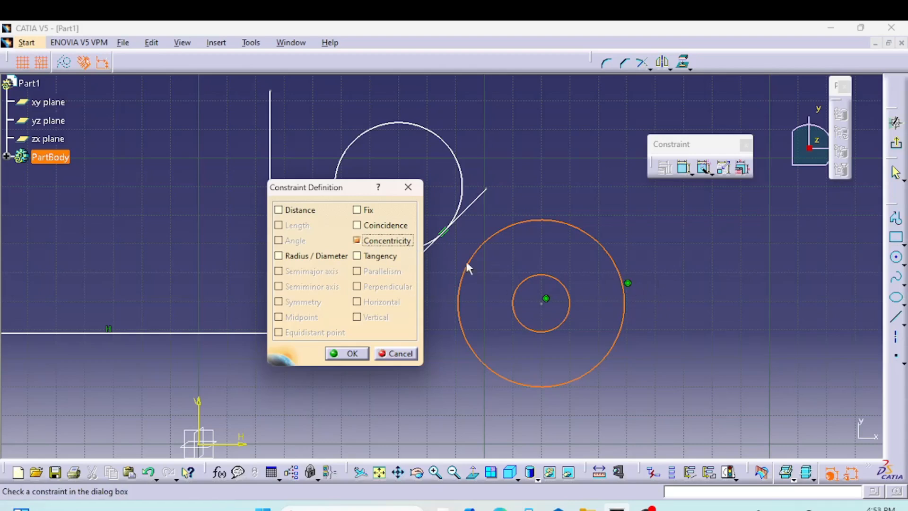
pyautogui.click(349, 354)
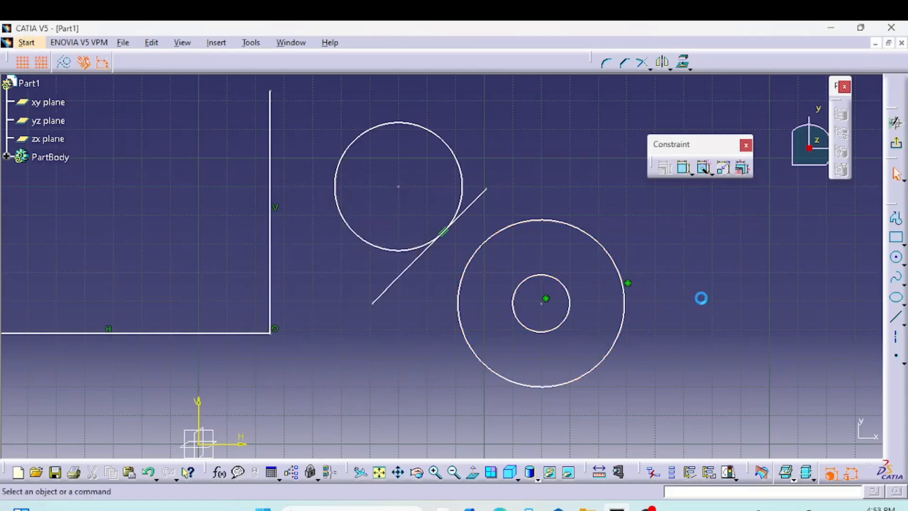
# Sketch a short horizontal line to the left of the vertical line, above the long horizontal line
pyautogui.moveTo(700, 304)
pyautogui.mouseDown(button='middle')
pyautogui.moveTo(578, 314)
pyautogui.moveTo(709, 322)
pyautogui.mouseUp(button='middle')
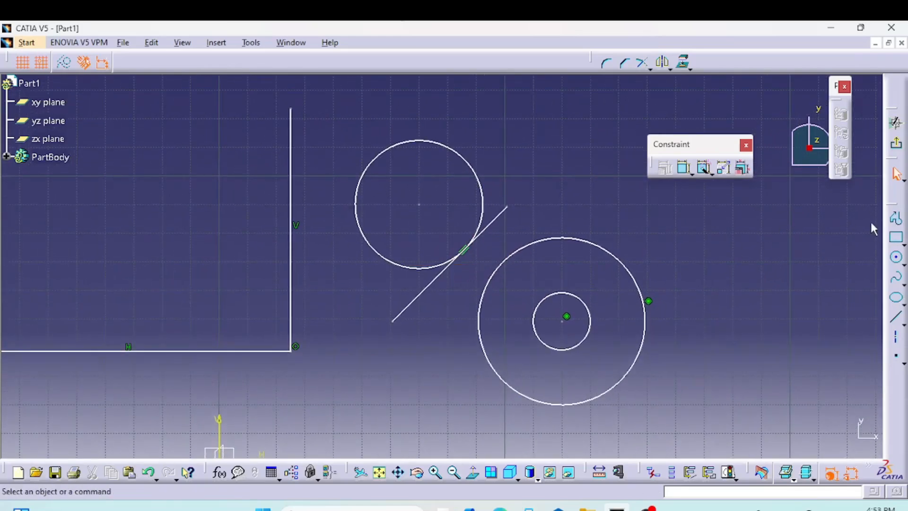
pyautogui.click(897, 220)
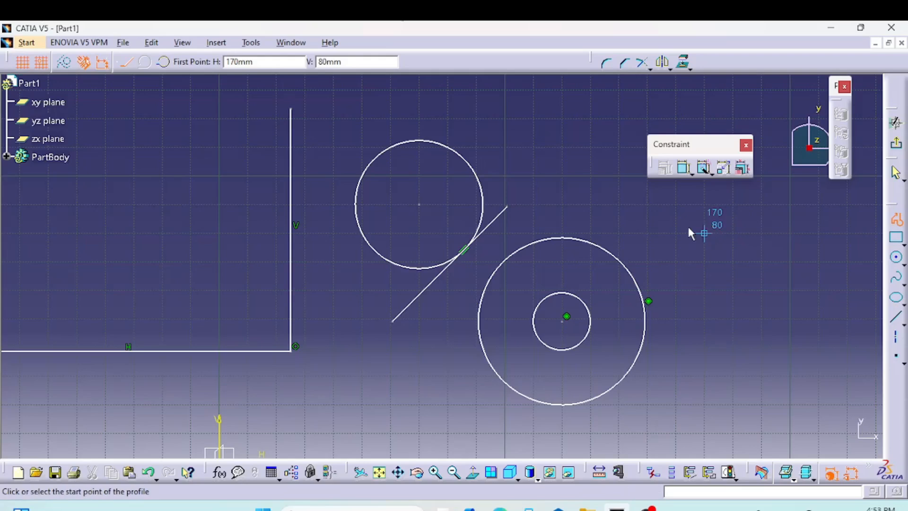
pyautogui.click(119, 179)
pyautogui.click(189, 177)
pyautogui.click(895, 174)
pyautogui.click(714, 250)
pyautogui.click(190, 175)
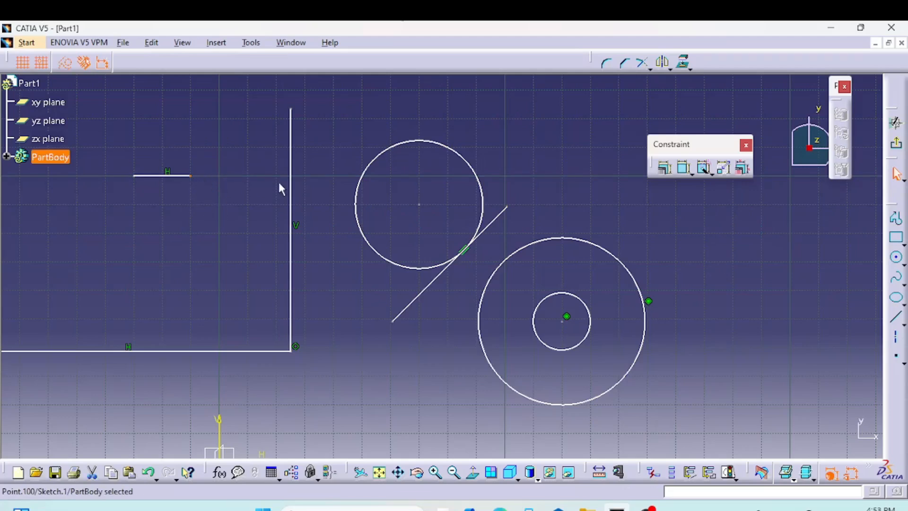
pyautogui.keyDown('ctrl'); pyautogui.click(292, 188); pyautogui.keyUp('ctrl')
pyautogui.click(663, 168)
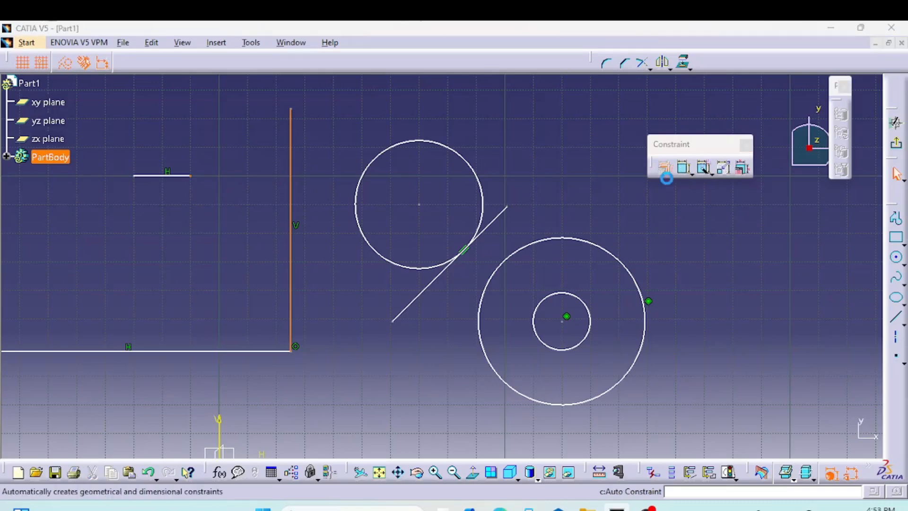
pyautogui.click(371, 226)
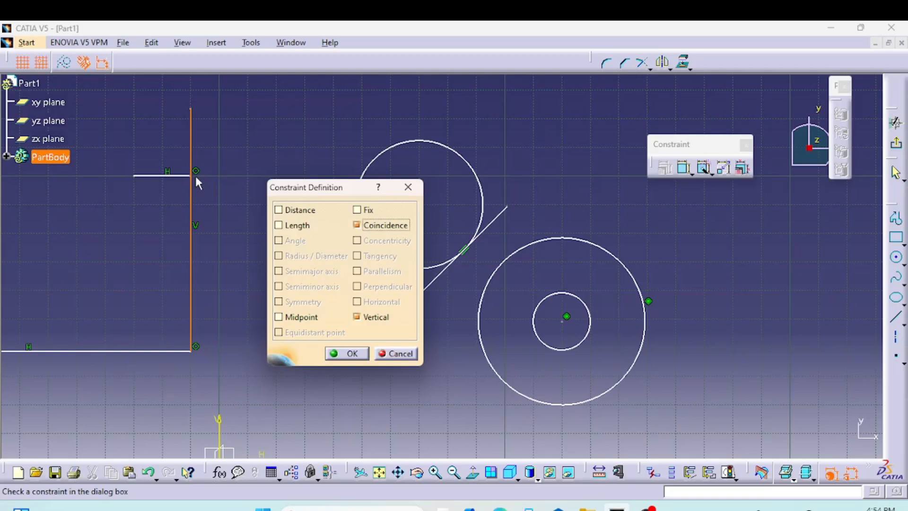
pyautogui.click(404, 354)
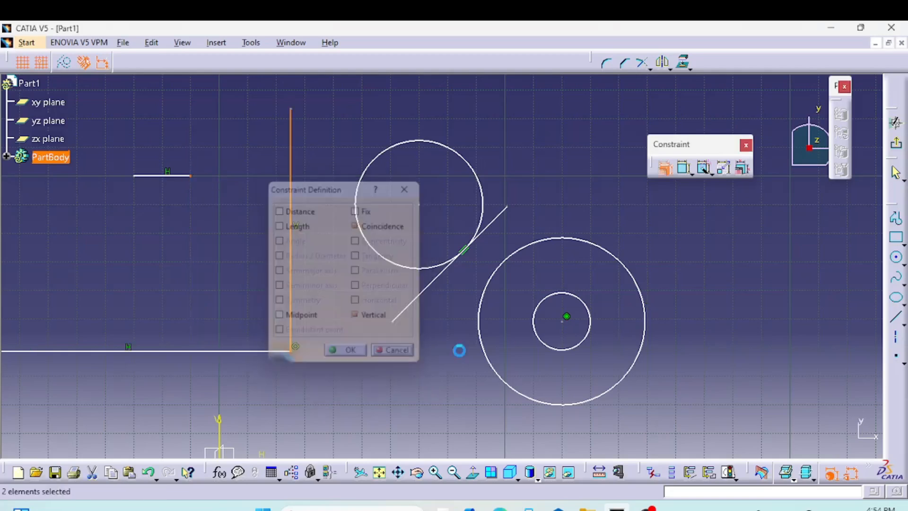
pyautogui.click(397, 308)
# Apply a Coincidence constraint between the vertical line and the near endpoint of the short horizontal line
pyautogui.click(294, 178)
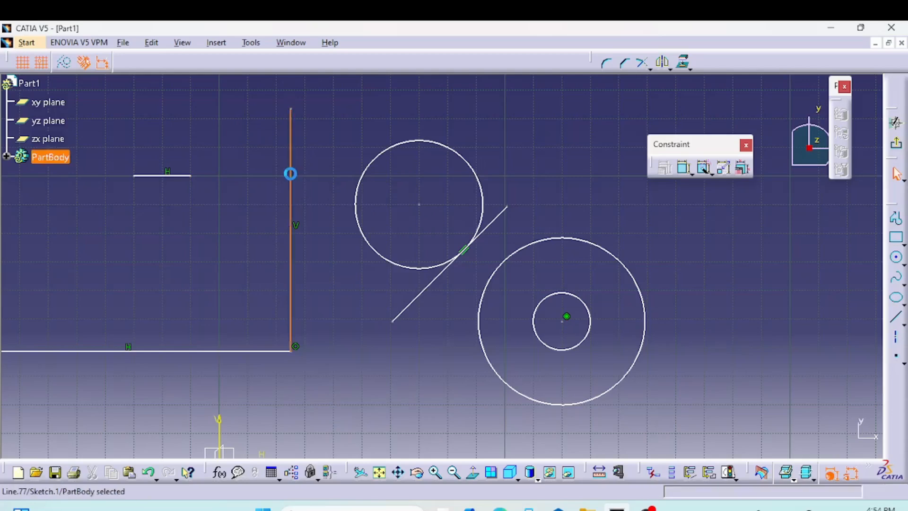
pyautogui.keyDown('ctrl'); pyautogui.click(192, 176); pyautogui.keyUp('ctrl')
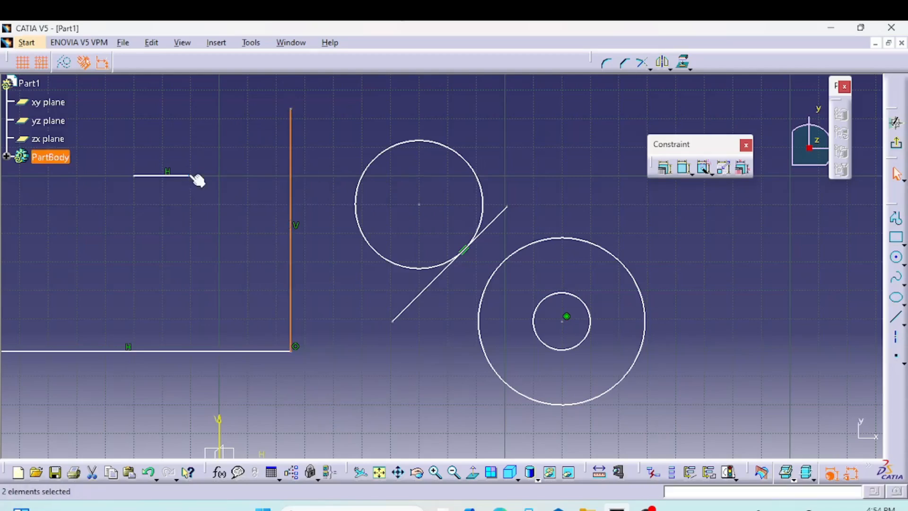
pyautogui.click(657, 169)
pyautogui.click(375, 229)
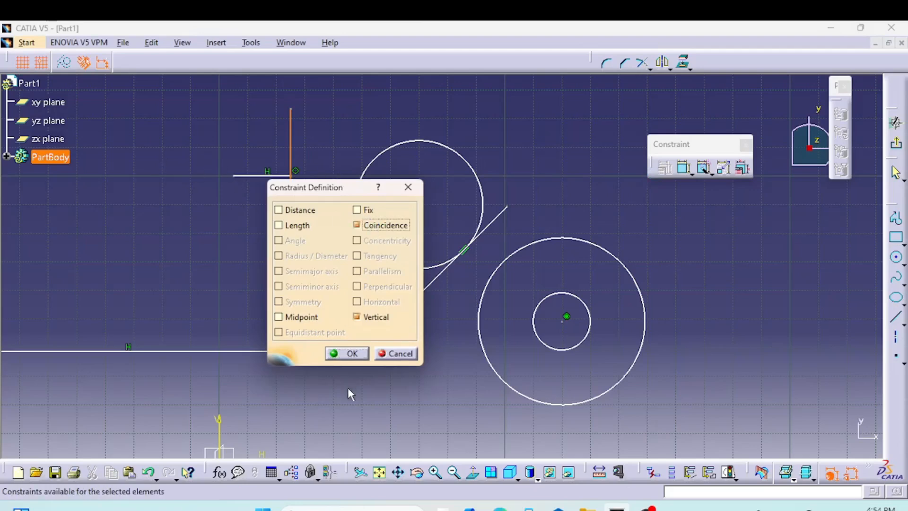
pyautogui.click(347, 353)
# Sketch a gently slanted line about 73 mm long above and to the left of the vertical line
pyautogui.moveTo(307, 223); pyautogui.dragTo(428, 223, button='middle')
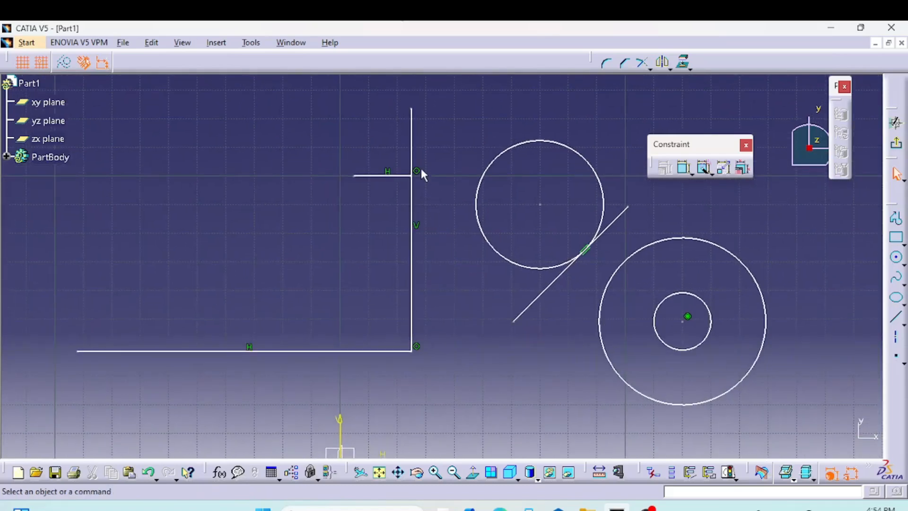
pyautogui.moveTo(327, 249)
pyautogui.mouseDown(button='middle')
pyautogui.moveTo(291, 273)
pyautogui.moveTo(266, 270)
pyautogui.mouseUp(button='middle')
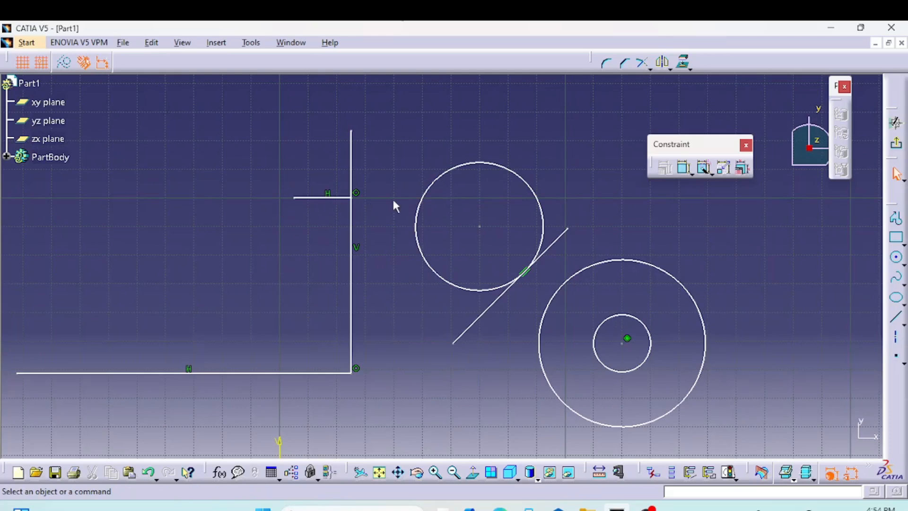
pyautogui.moveTo(349, 215); pyautogui.dragTo(354, 251, button='middle')
pyautogui.moveTo(688, 265); pyautogui.dragTo(673, 282, button='middle')
pyautogui.moveTo(597, 293)
pyautogui.mouseDown(button='middle')
pyautogui.moveTo(614, 300)
pyautogui.moveTo(641, 272)
pyautogui.mouseUp(button='middle')
pyautogui.click(895, 219)
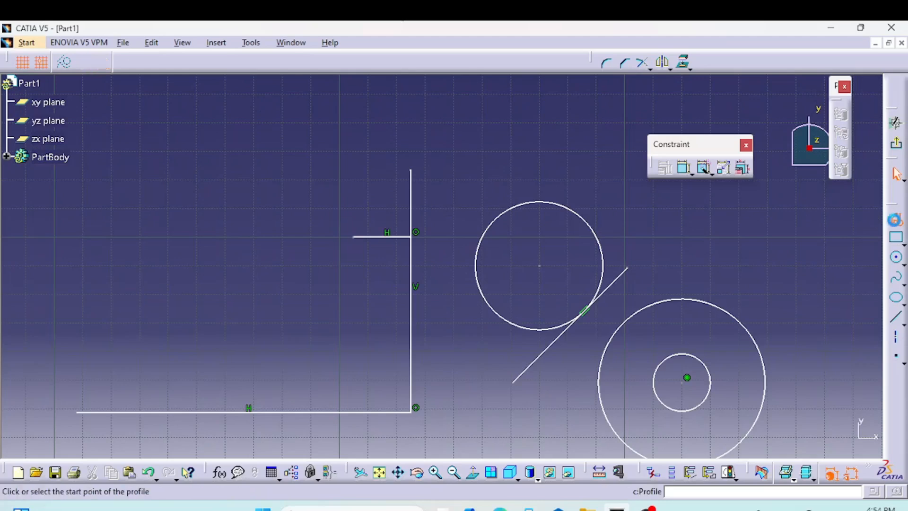
pyautogui.click(168, 180)
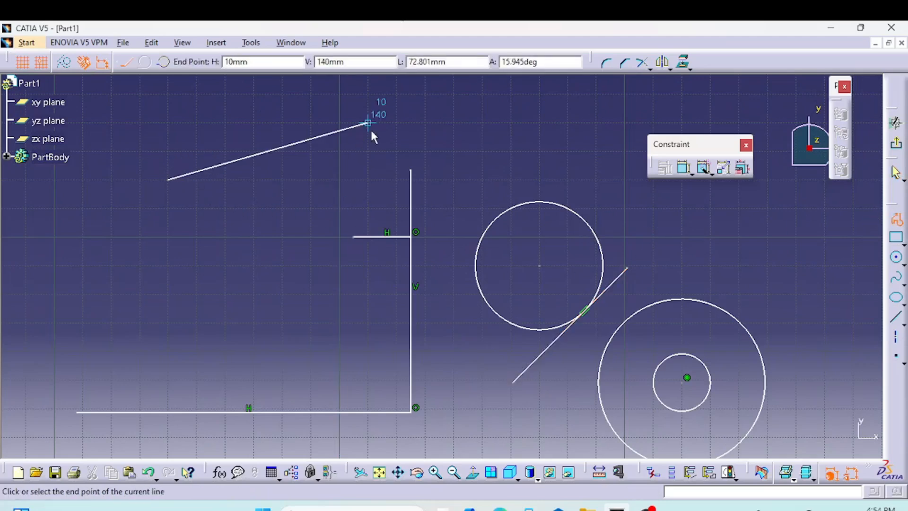
pyautogui.click(369, 124)
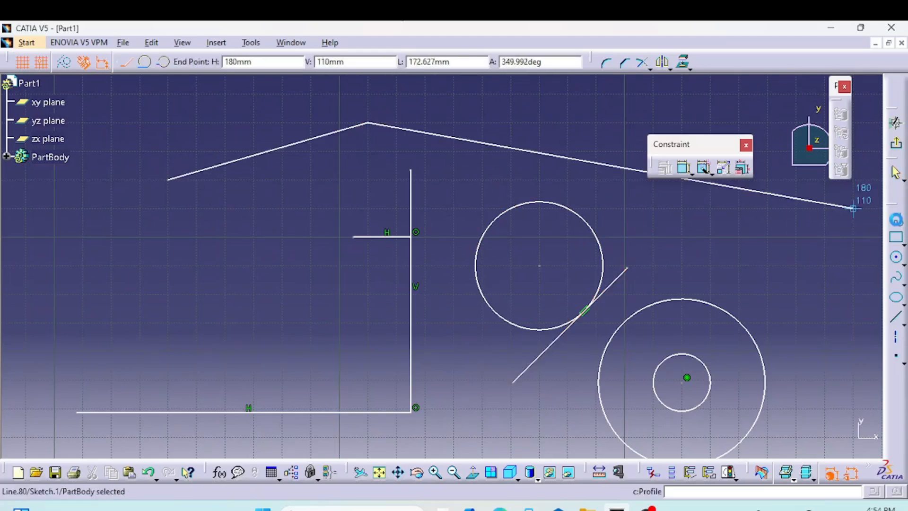
pyautogui.press('Escape')
# Sketch a shorter, steeper line below the slanted line, and another gently slanted line to its right, passing above the vertical line
pyautogui.click(895, 219)
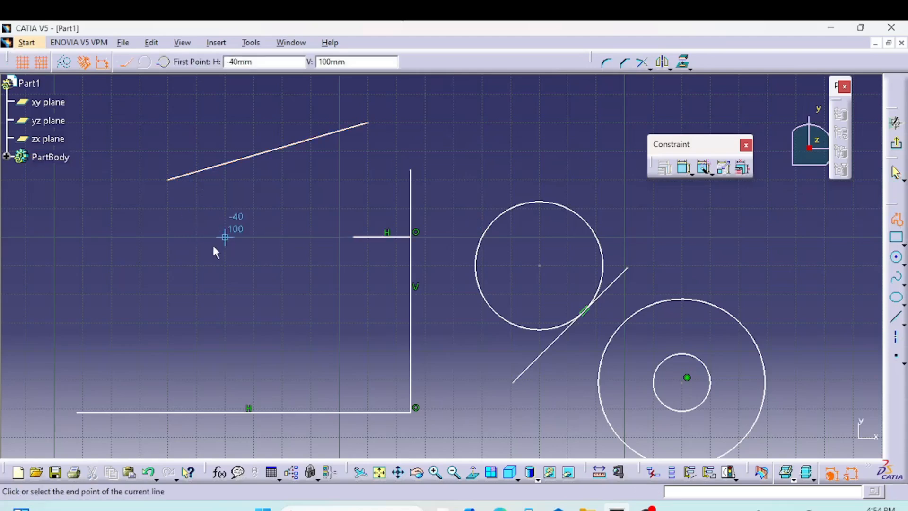
pyautogui.click(225, 237)
pyautogui.click(279, 180)
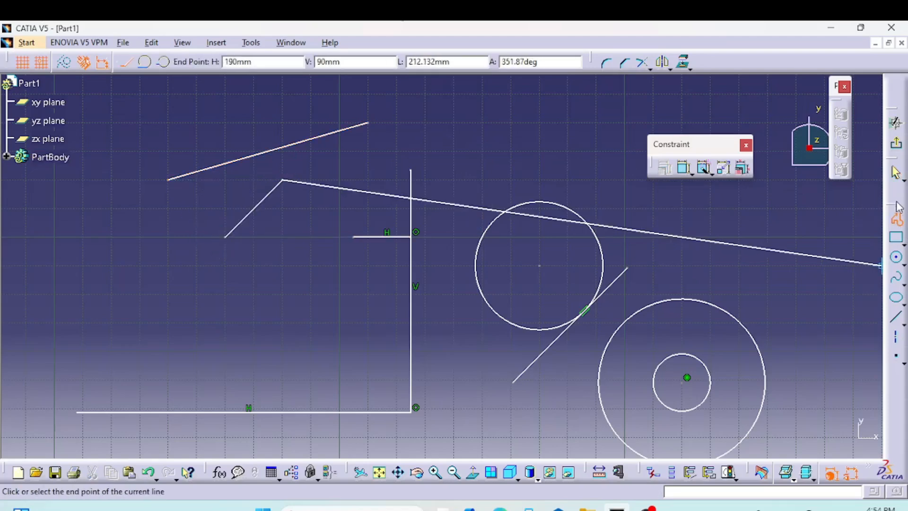
pyautogui.click(896, 172)
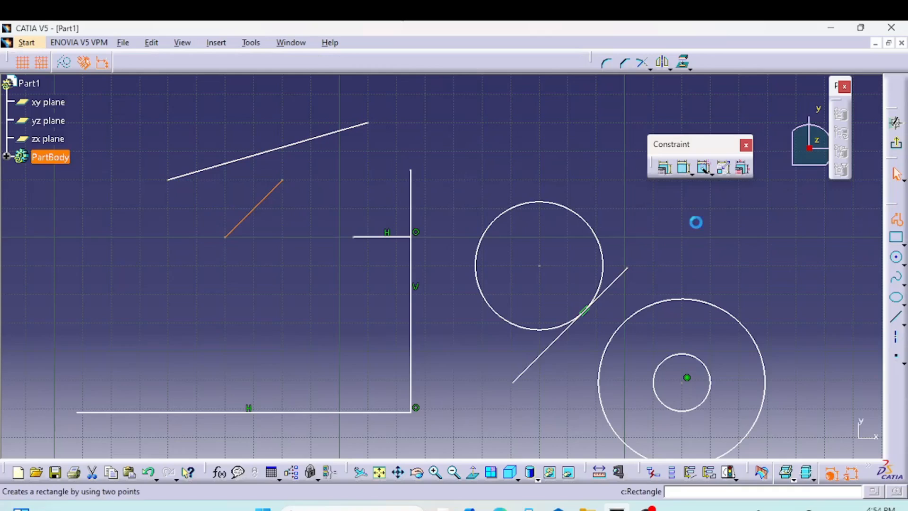
pyautogui.click(895, 219)
pyautogui.click(339, 180)
pyautogui.click(511, 123)
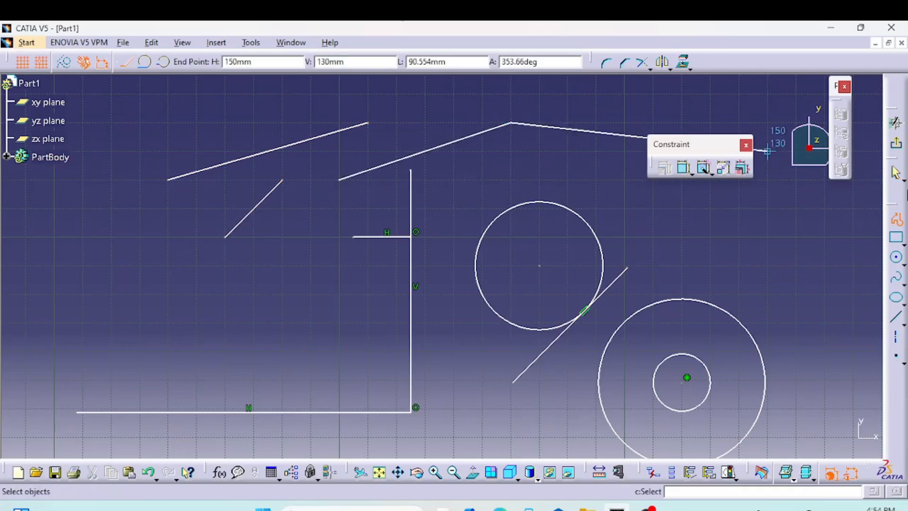
pyautogui.click(896, 172)
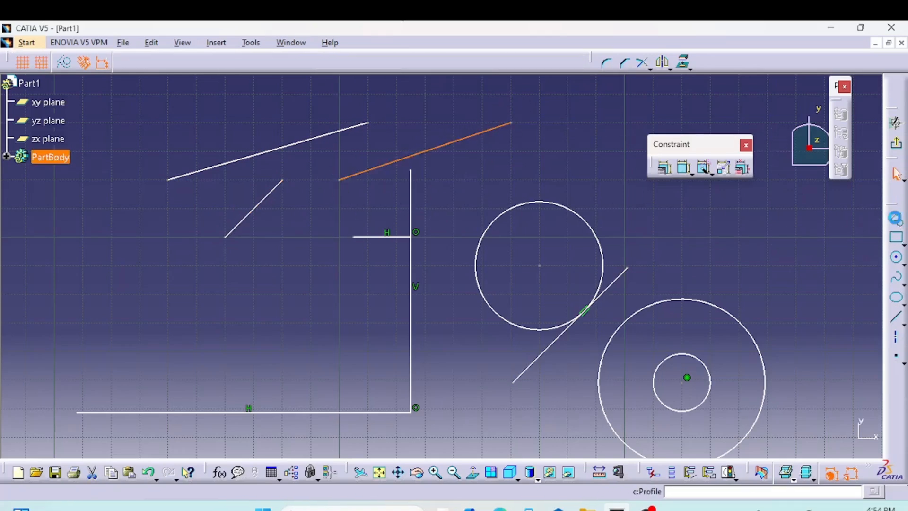
# Sketch a horizontal line 70 mm long below the short steep line
pyautogui.click(896, 220)
pyautogui.click(289, 293)
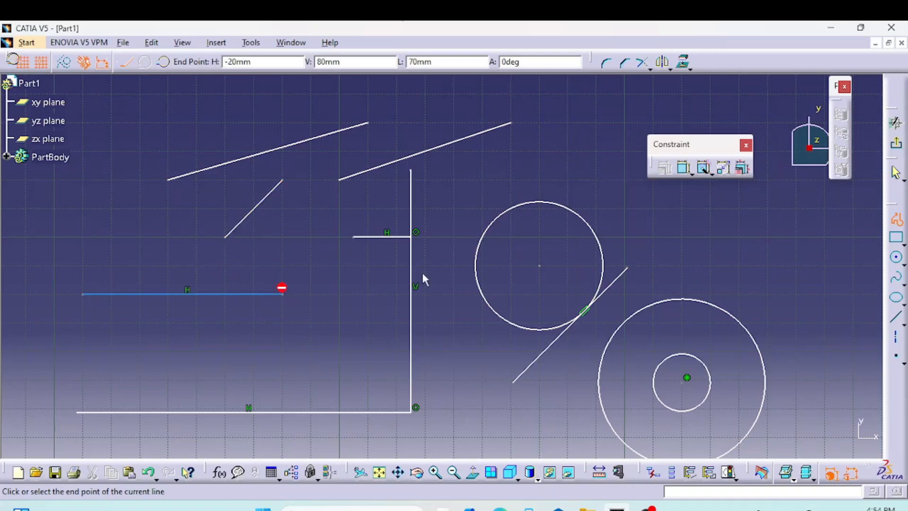
pyautogui.click(897, 175)
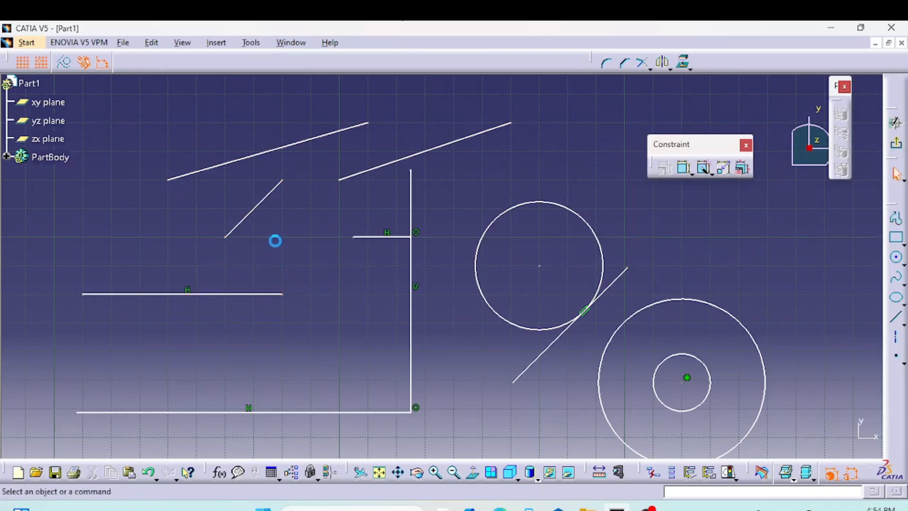
# Apply a Parallelism constraint between the short steep line and the long slanted line above it
pyautogui.click(264, 209)
pyautogui.keyDown('ctrl'); pyautogui.click(264, 154); pyautogui.keyUp('ctrl')
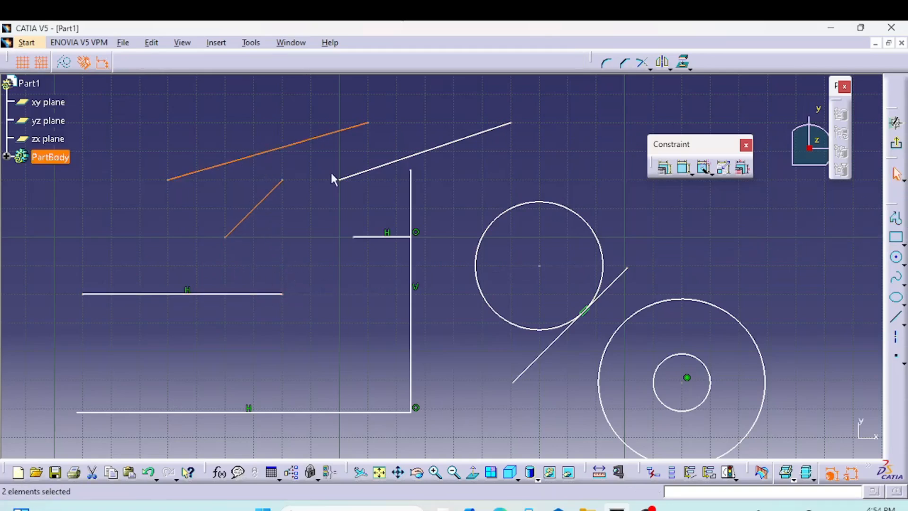
pyautogui.click(664, 167)
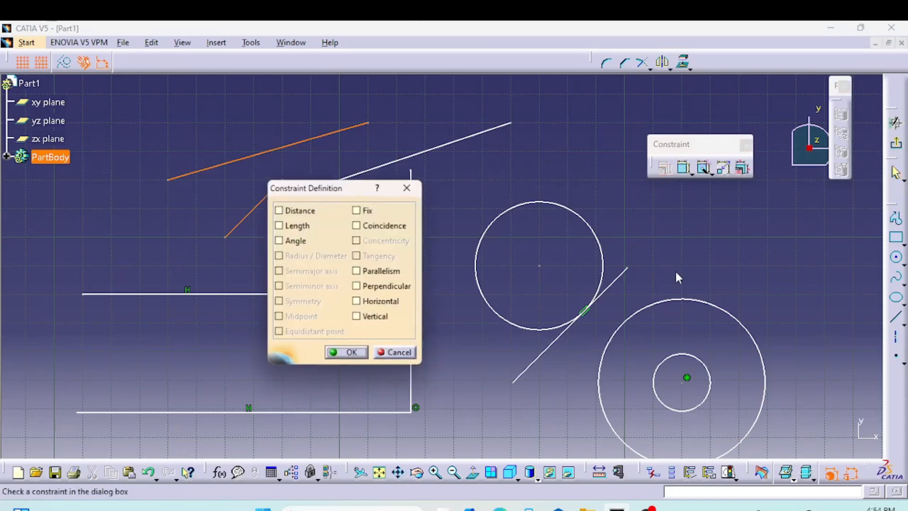
pyautogui.moveTo(347, 192); pyautogui.dragTo(588, 135)
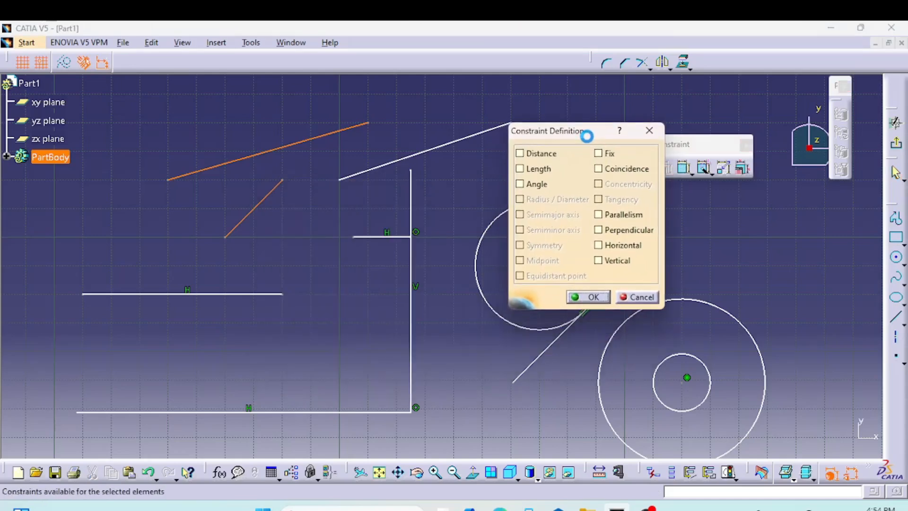
pyautogui.click(631, 216)
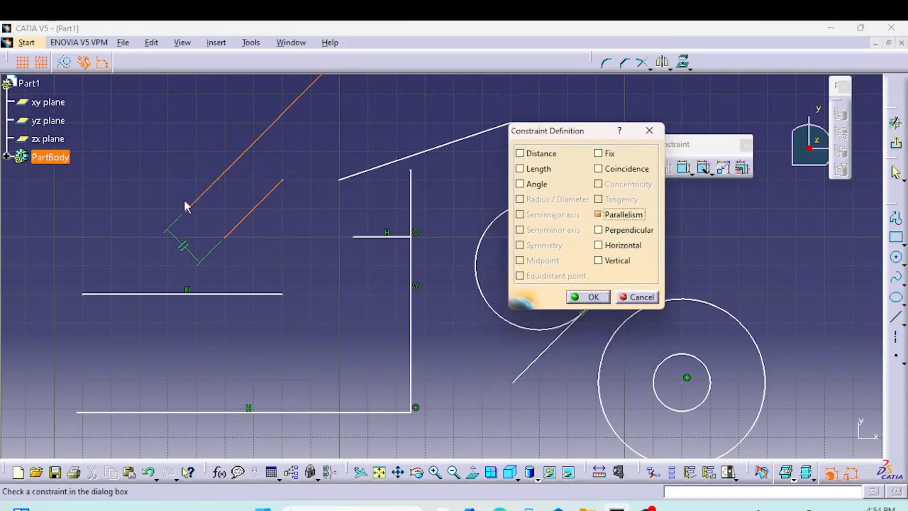
pyautogui.click(591, 297)
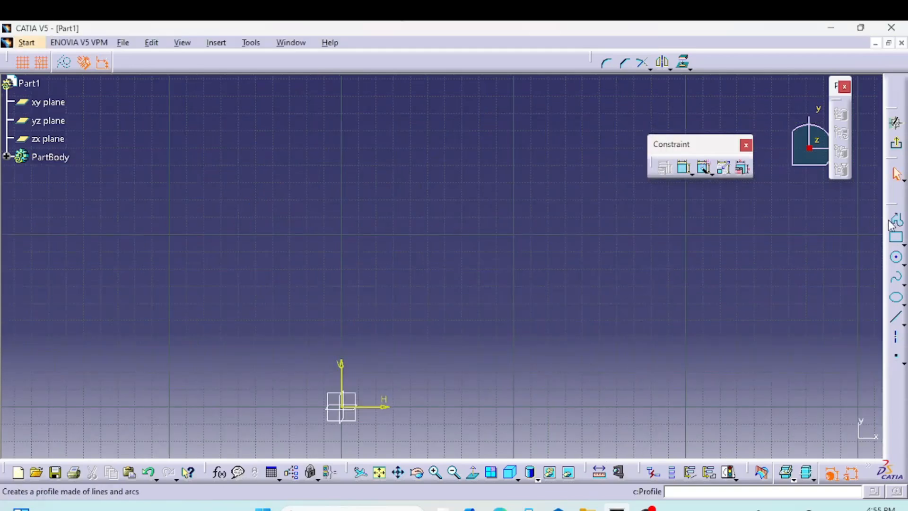
# Sketch a horizontal line above the origin and a separate slanted line above and to the right of it
pyautogui.click(895, 219)
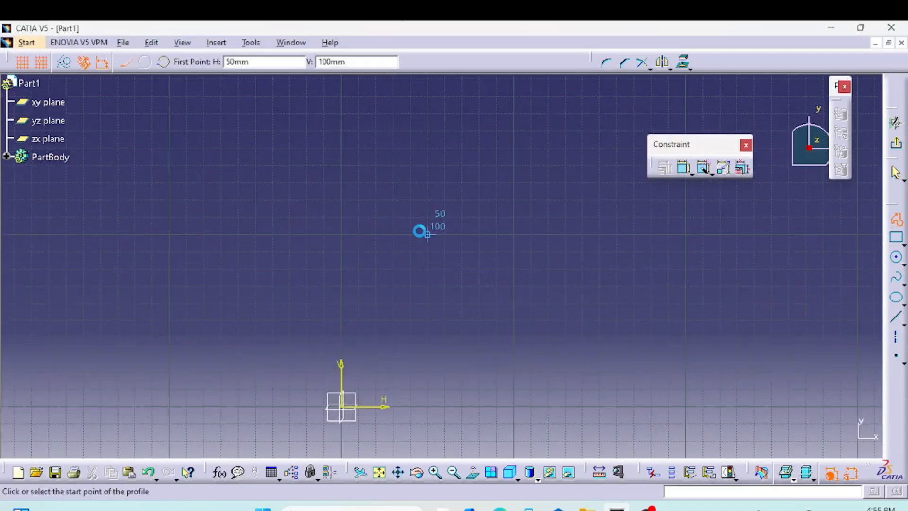
pyautogui.click(306, 268)
pyautogui.click(515, 268)
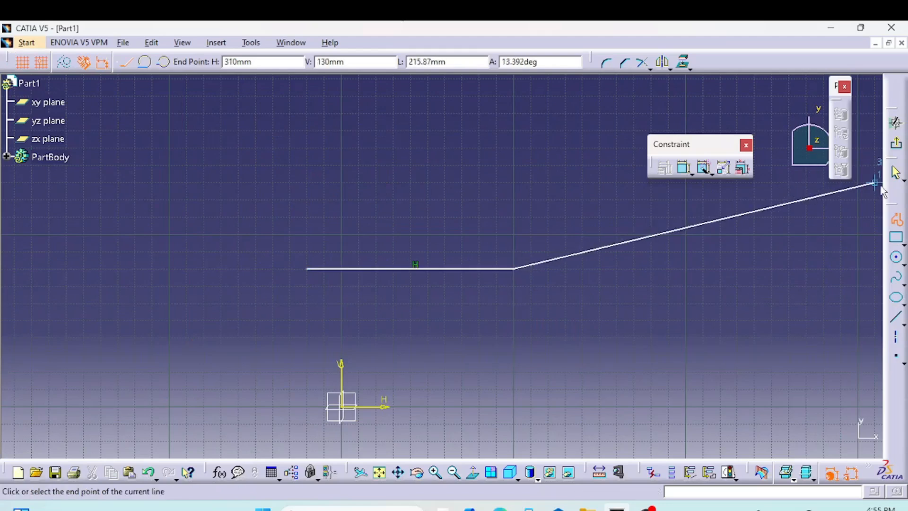
pyautogui.click(895, 173)
pyautogui.click(896, 219)
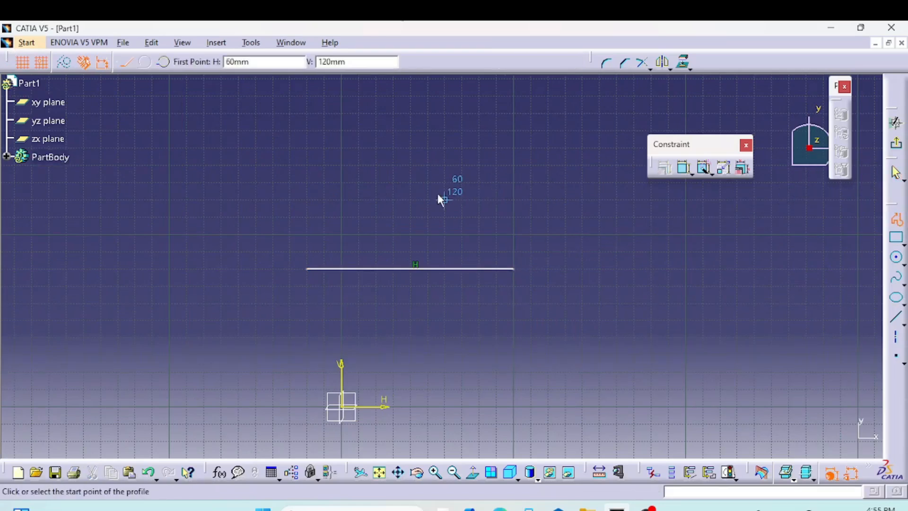
pyautogui.click(444, 199)
pyautogui.click(563, 132)
pyautogui.click(895, 174)
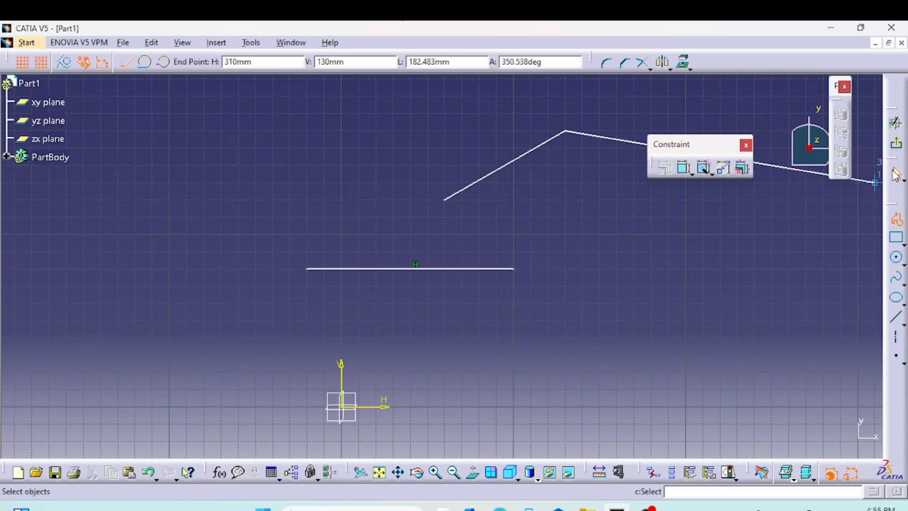
# Apply a Perpendicular constraint between the horizontal line and the slanted line
pyautogui.click(487, 269)
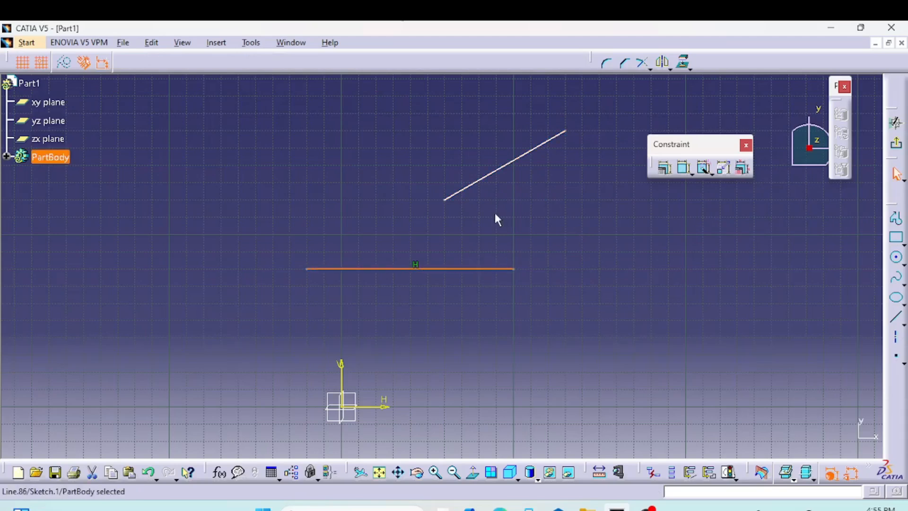
pyautogui.keyDown('ctrl'); pyautogui.click(458, 191); pyautogui.keyUp('ctrl')
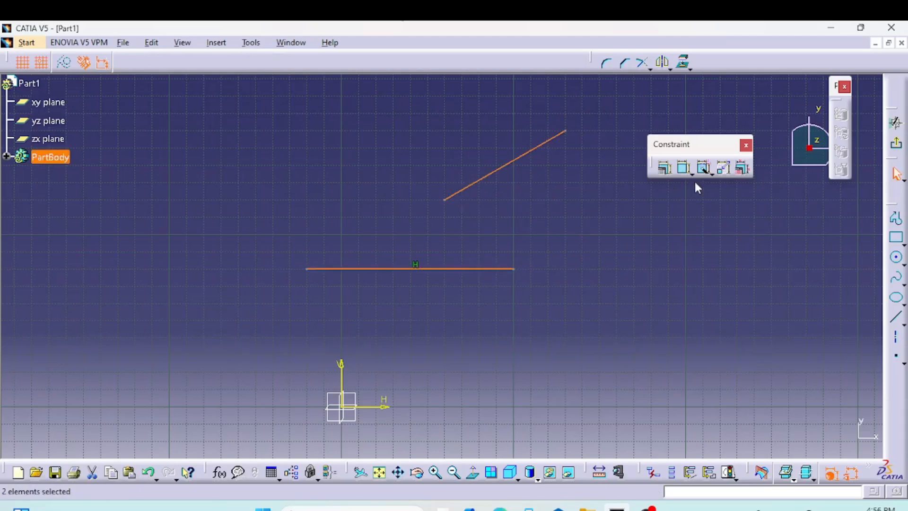
pyautogui.click(665, 168)
pyautogui.click(632, 230)
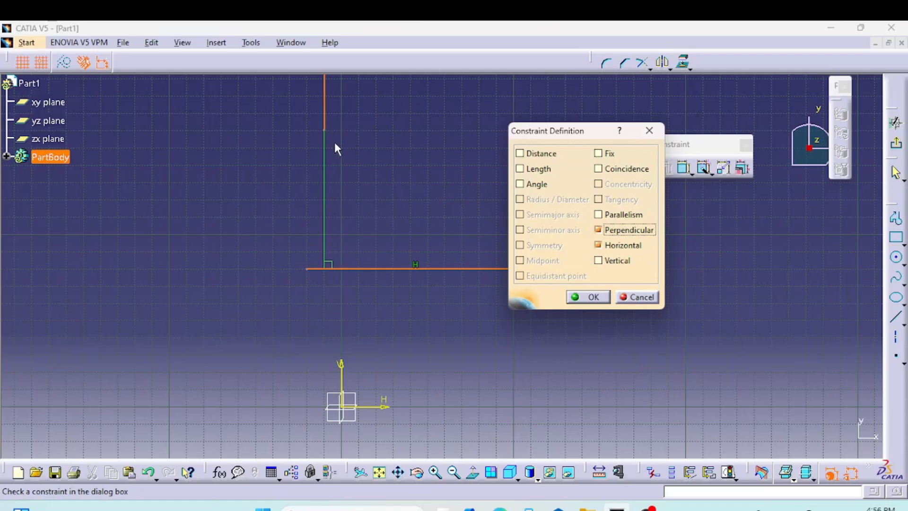
pyautogui.click(589, 297)
# Sketch a circle above the horizontal line, to the right of the vertical line
pyautogui.moveTo(616, 330); pyautogui.dragTo(533, 384, button='middle')
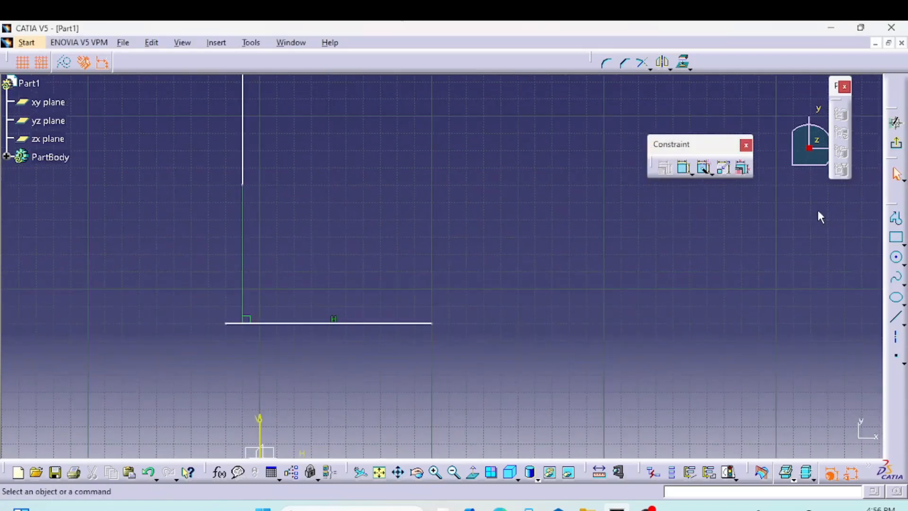
pyautogui.click(896, 257)
pyautogui.click(382, 160)
pyautogui.click(401, 202)
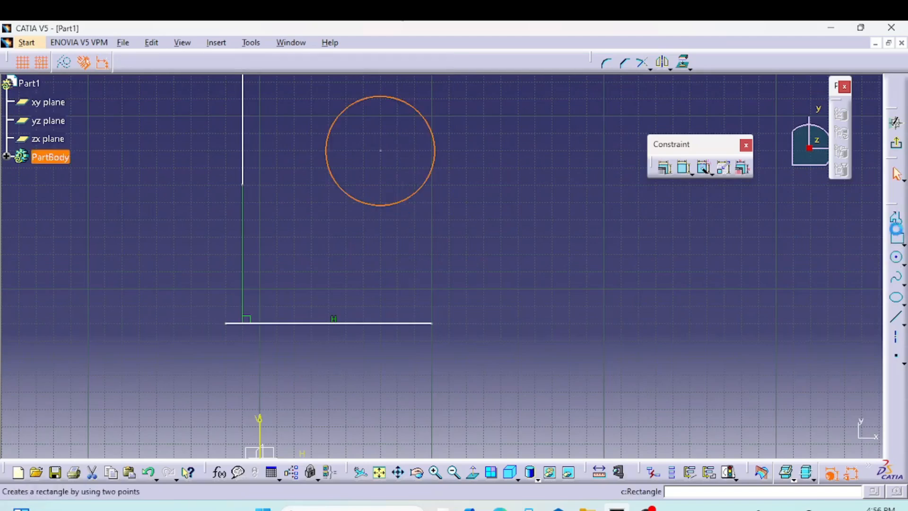
# Sketch a slanted line about 78 mm long between the circle and the lower horizontal line's right side, plus a horizontal line from its lower end
pyautogui.click(896, 219)
pyautogui.click(414, 254)
pyautogui.click(518, 168)
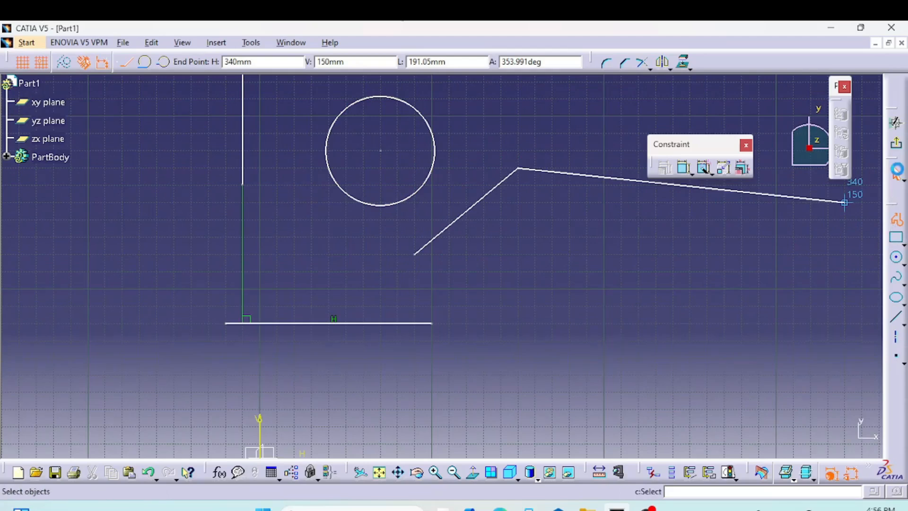
pyautogui.click(896, 173)
pyautogui.click(896, 219)
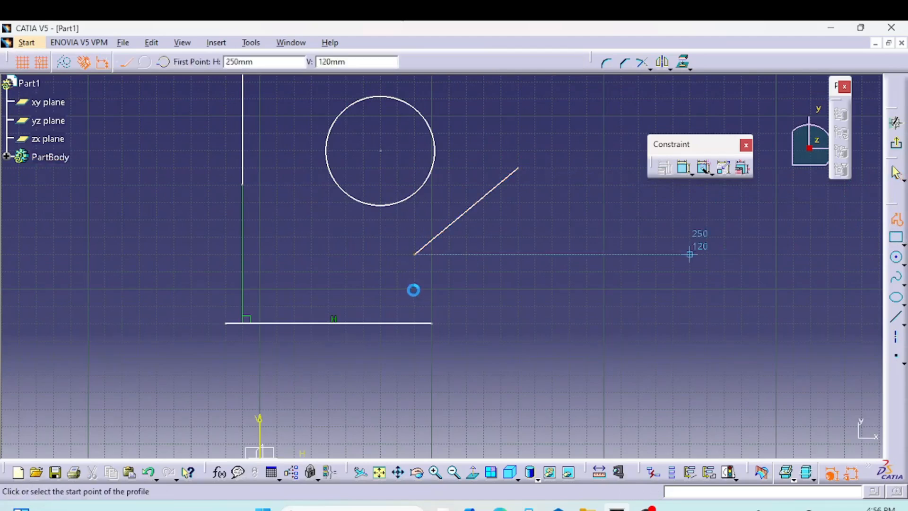
pyautogui.click(414, 254)
pyautogui.click(588, 254)
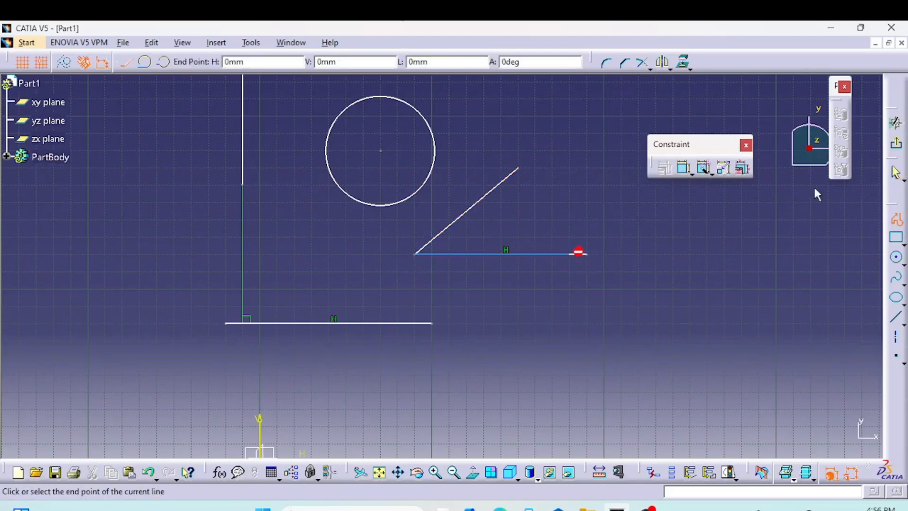
pyautogui.click(895, 172)
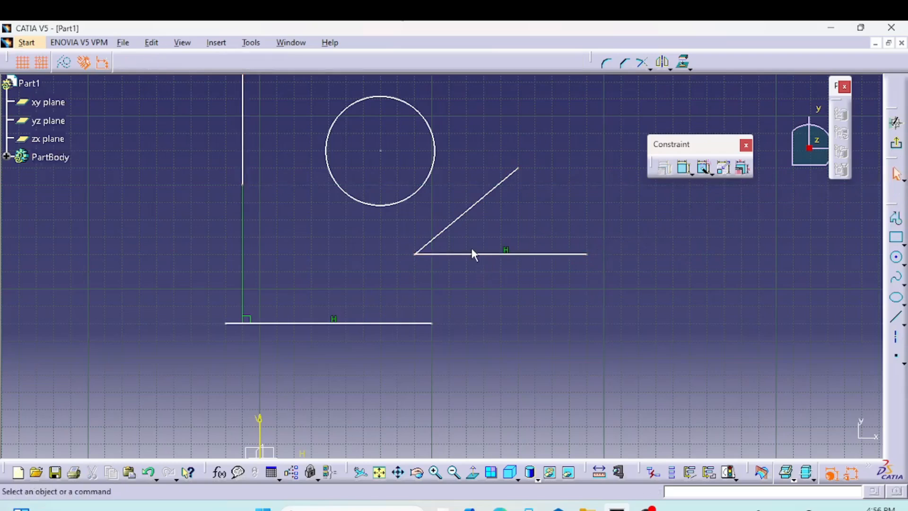
pyautogui.click(467, 210)
pyautogui.click(664, 168)
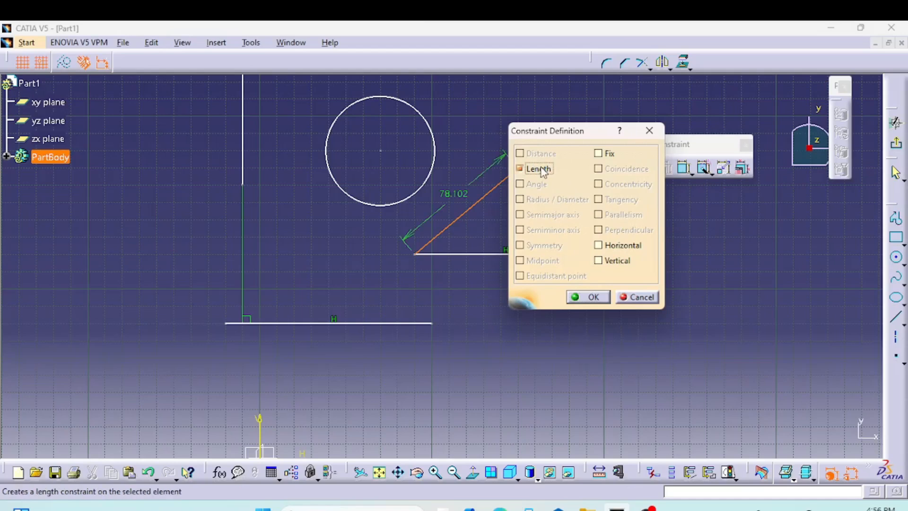
pyautogui.click(641, 298)
# Apply an Angle constraint between the new slanted line and its connected horizontal line and set it to 45 deg
pyautogui.click(477, 253)
pyautogui.keyDown('ctrl'); pyautogui.click(459, 216); pyautogui.keyUp('ctrl')
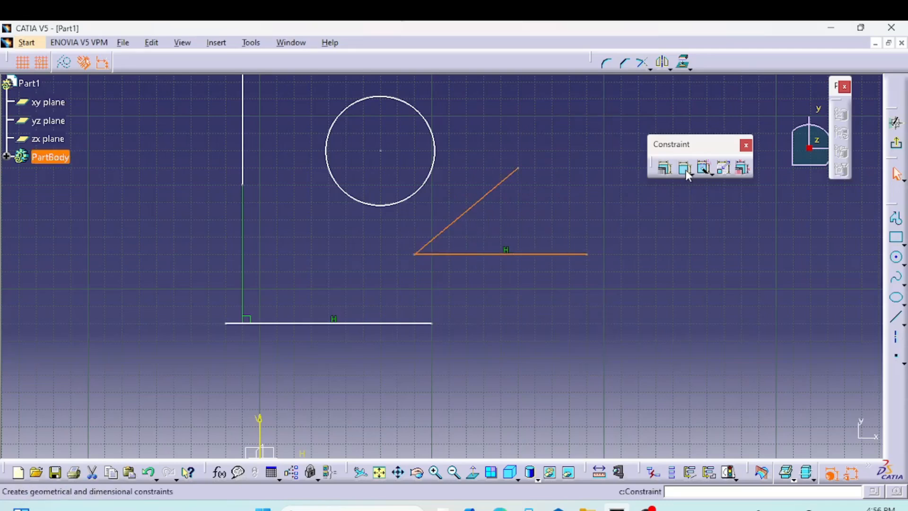
pyautogui.click(664, 167)
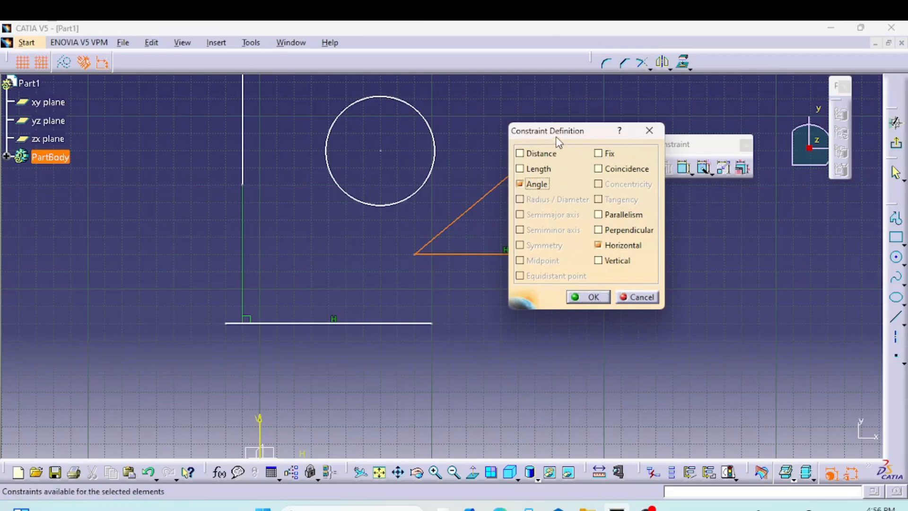
pyautogui.moveTo(559, 131); pyautogui.dragTo(711, 142)
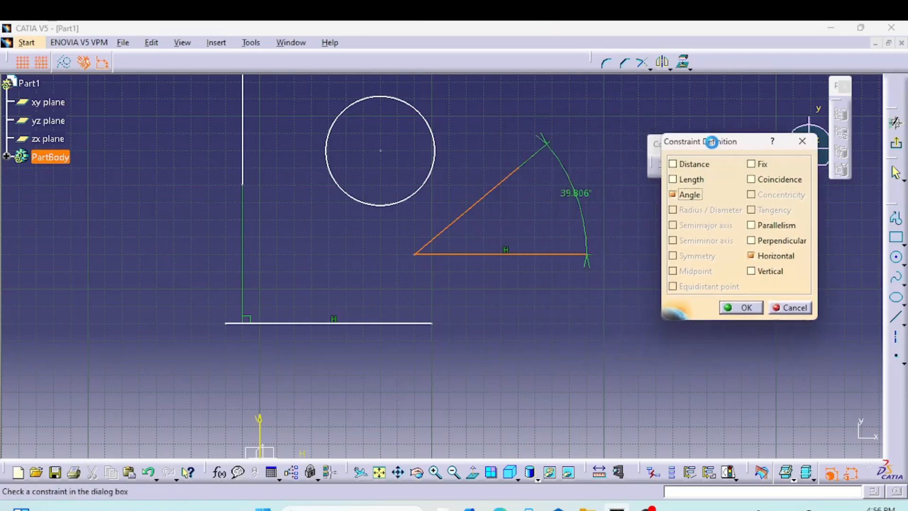
pyautogui.doubleClick(575, 194)
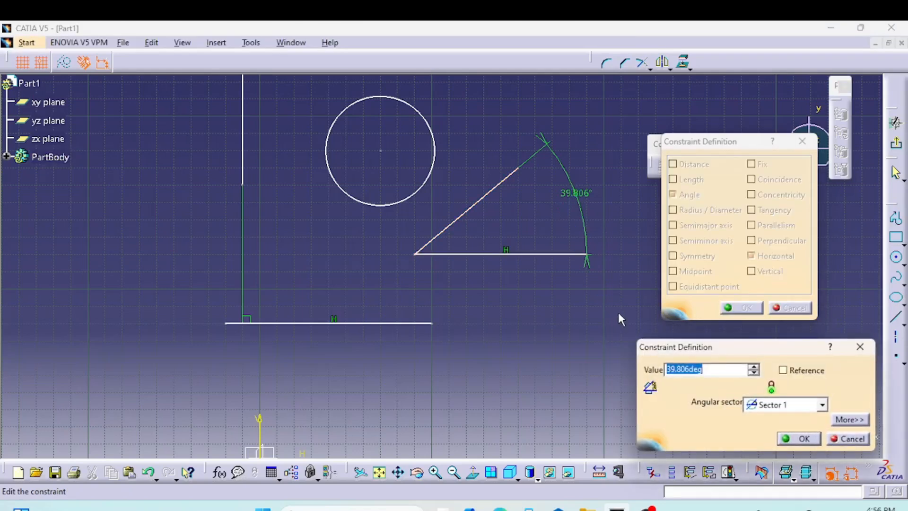
pyautogui.write('45')
pyautogui.press('Return')
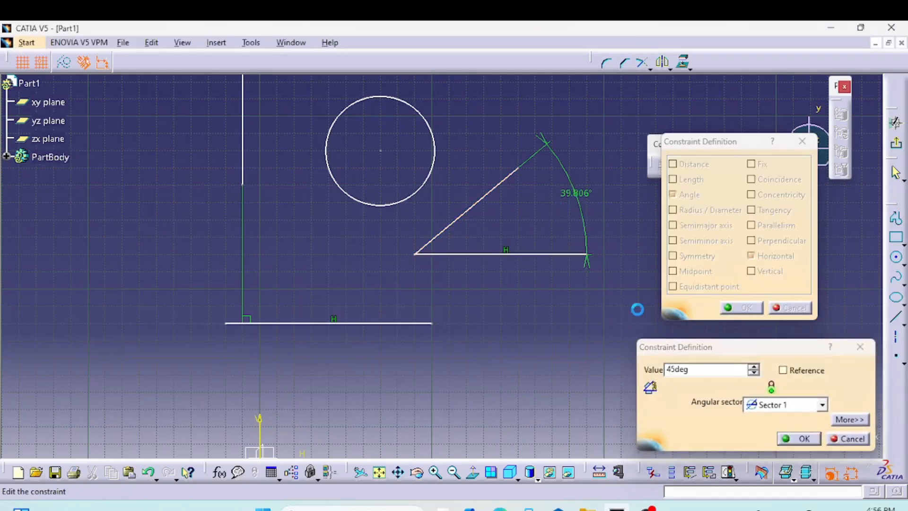
pyautogui.click(741, 308)
pyautogui.moveTo(556, 338)
pyautogui.mouseDown(button='middle')
pyautogui.moveTo(597, 350)
pyautogui.moveTo(537, 336)
pyautogui.moveTo(562, 322)
pyautogui.mouseUp(button='middle')
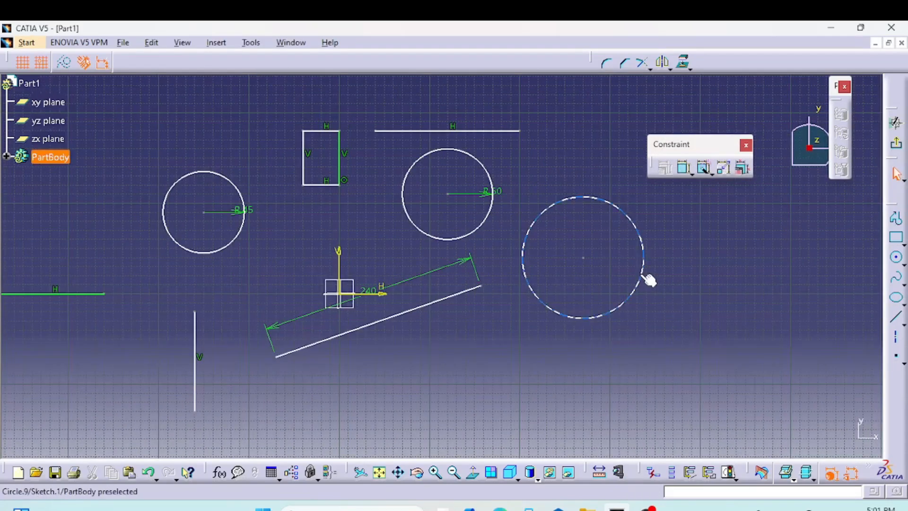
# Apply a Radius / Diameter constraint to the large unconstrained circle, switch its dimension to Radius and set it to 65 mm
pyautogui.click(644, 275)
pyautogui.click(665, 169)
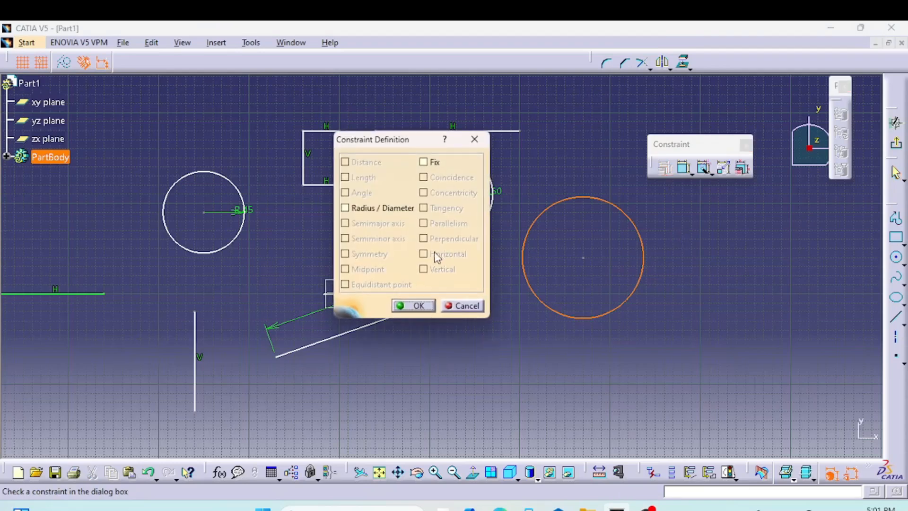
pyautogui.click(363, 209)
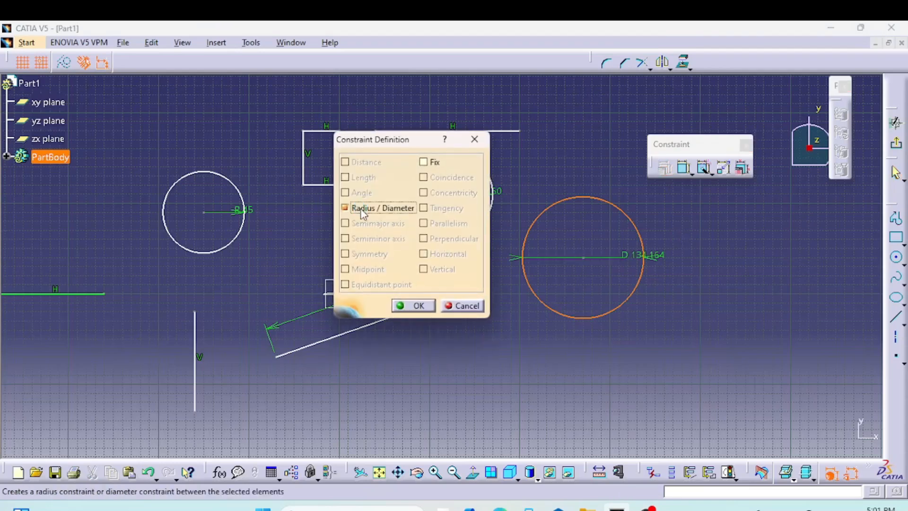
pyautogui.doubleClick(658, 258)
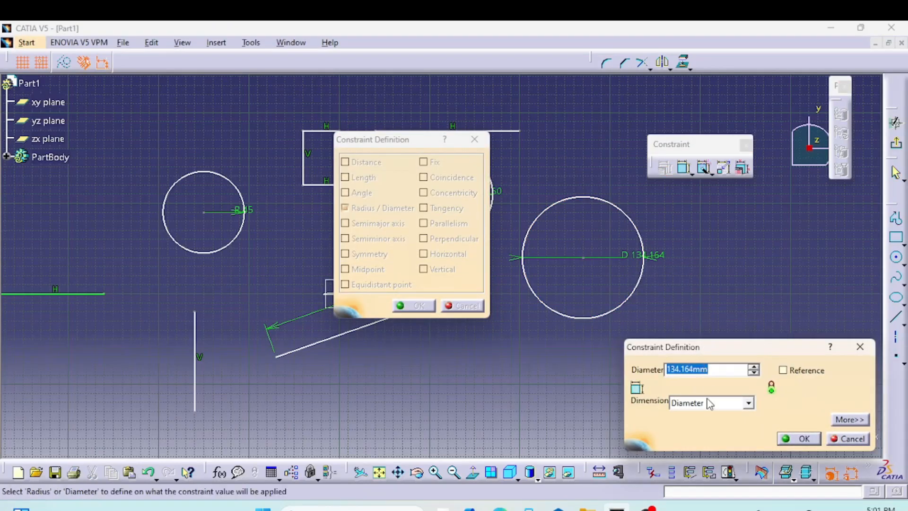
pyautogui.click(709, 403)
pyautogui.click(686, 415)
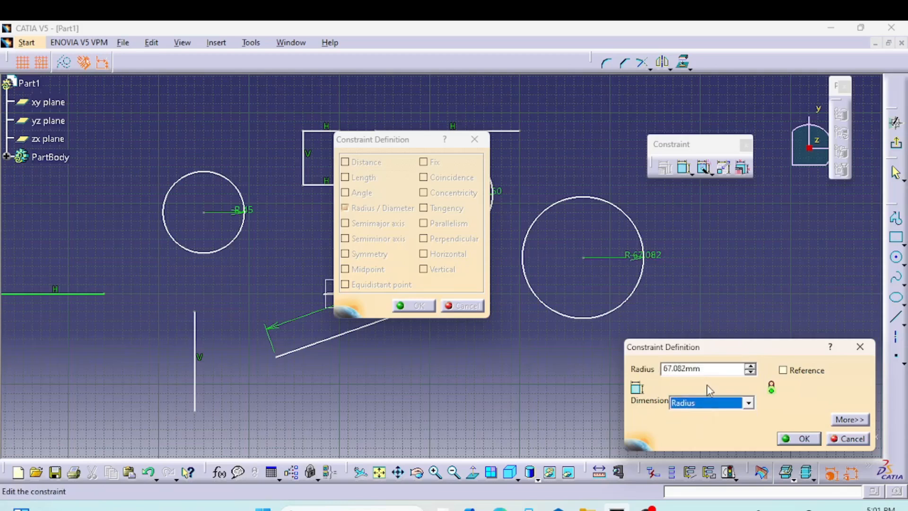
pyautogui.moveTo(714, 369); pyautogui.dragTo(529, 361)
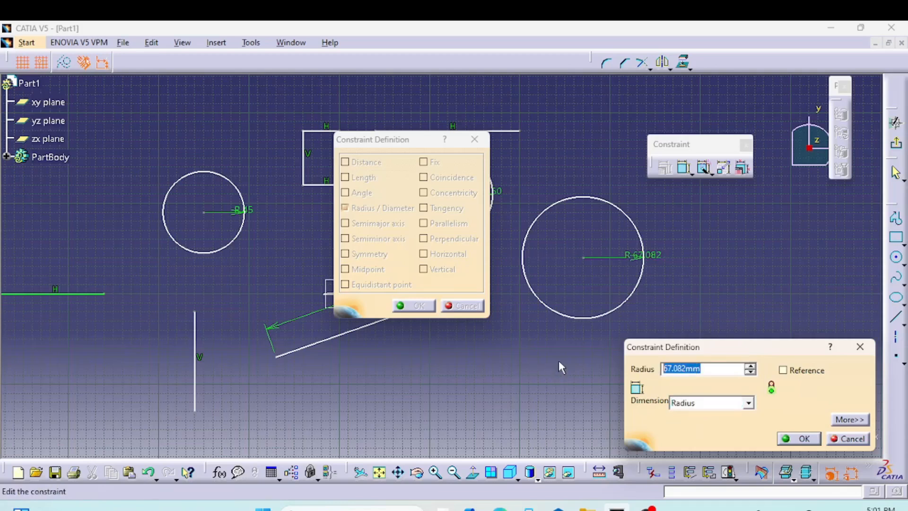
pyautogui.write('65mm')
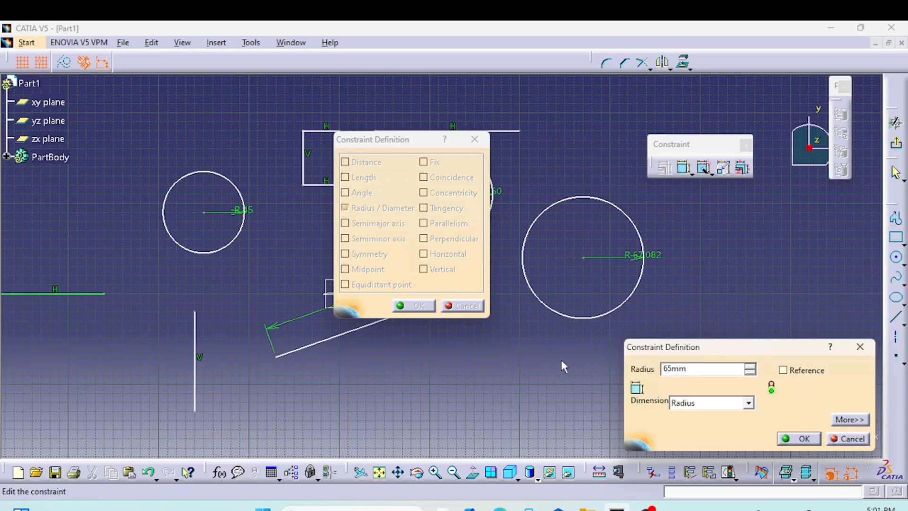
pyautogui.click(799, 438)
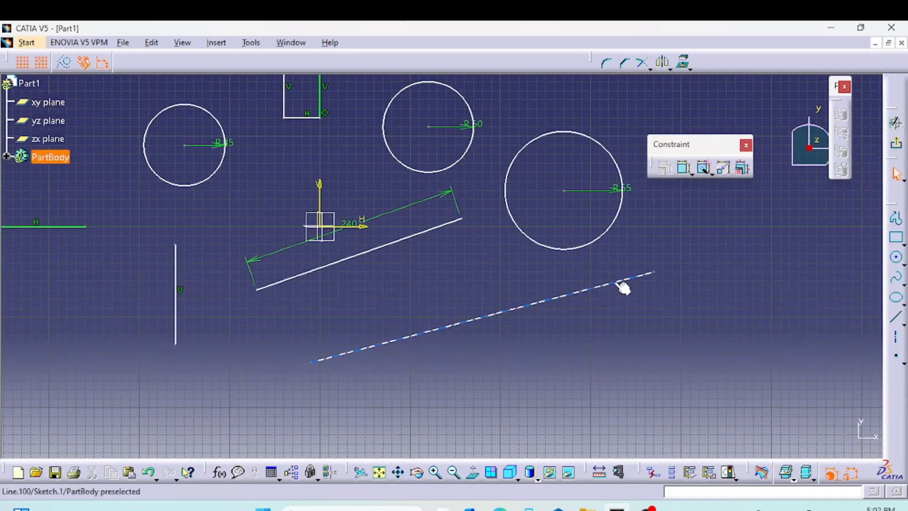
# Apply a Length constraint to the long slanted line below the circles and set it to 390 mm
pyautogui.click(620, 284)
pyautogui.click(666, 168)
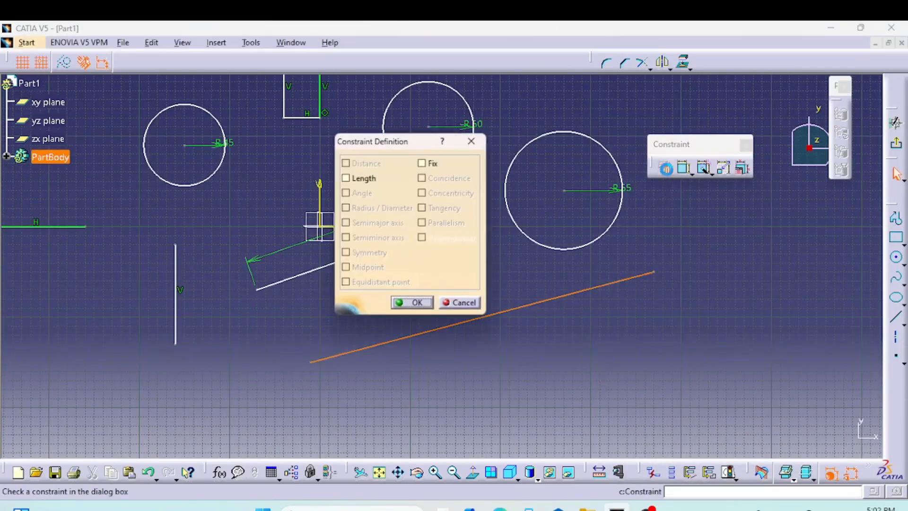
pyautogui.click(353, 178)
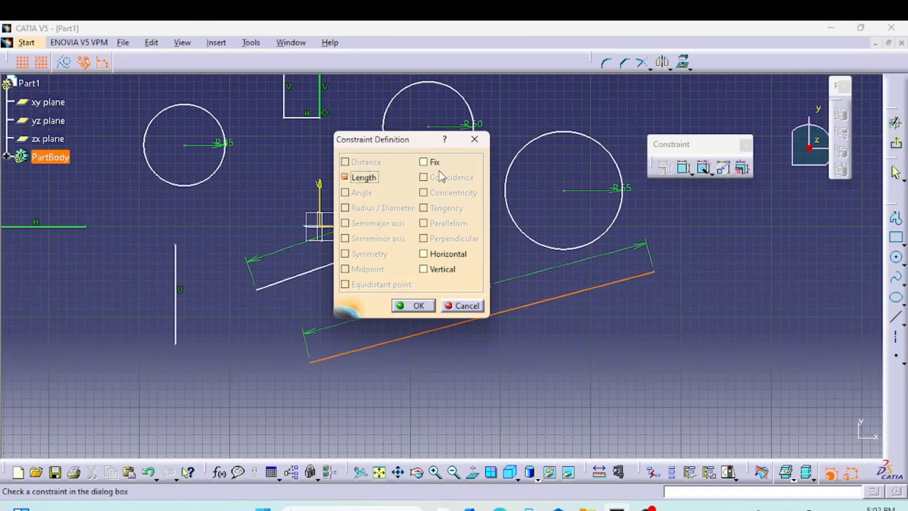
pyautogui.moveTo(369, 140); pyautogui.dragTo(694, 200)
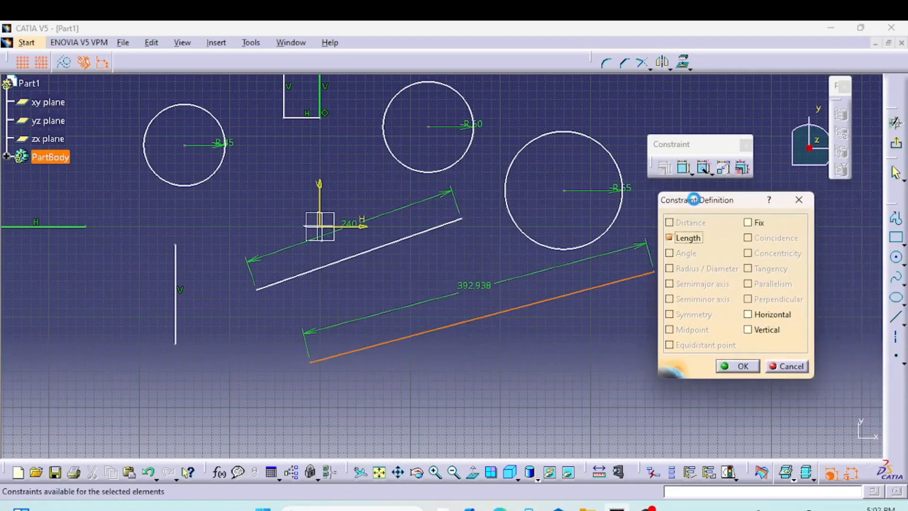
pyautogui.doubleClick(468, 296)
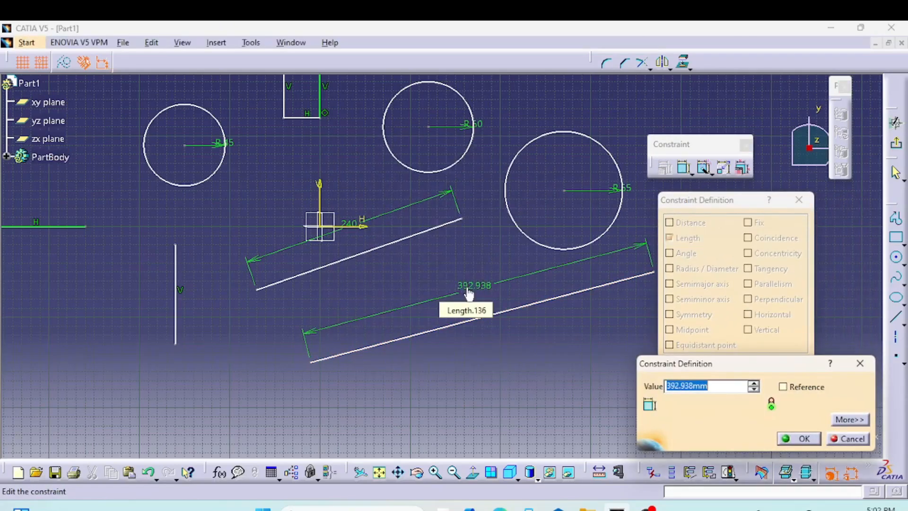
pyautogui.moveTo(724, 388)
pyautogui.write('390mm')
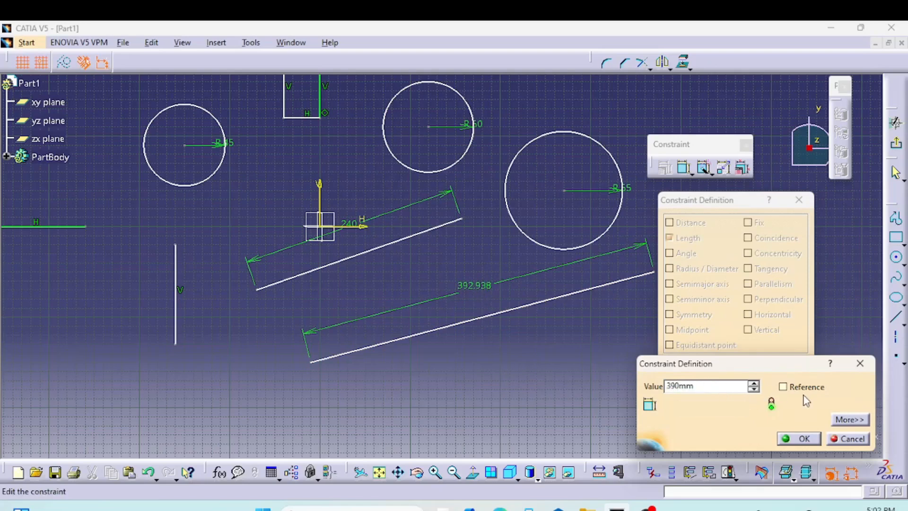
pyautogui.click(817, 436)
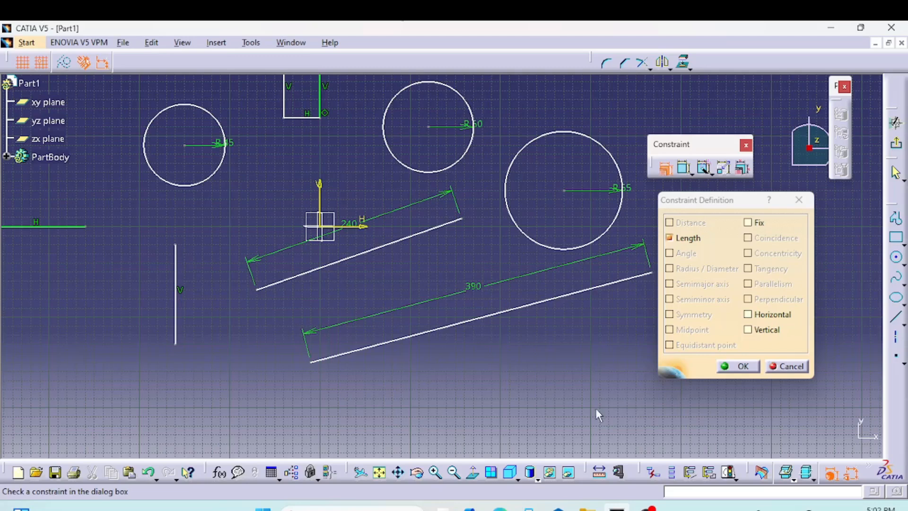
pyautogui.click(738, 366)
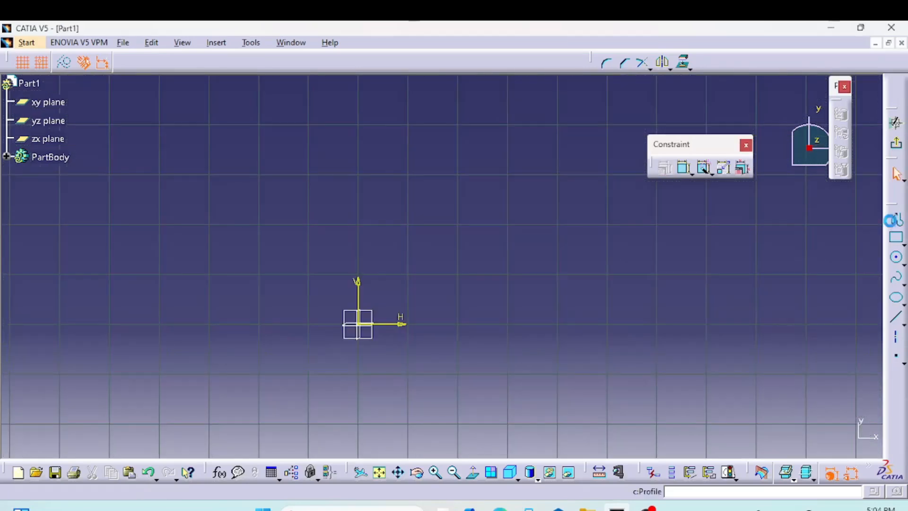
# Sketch a profile with a vertical line down the V axis to the origin and a horizontal line along the H axis
pyautogui.click(363, 119)
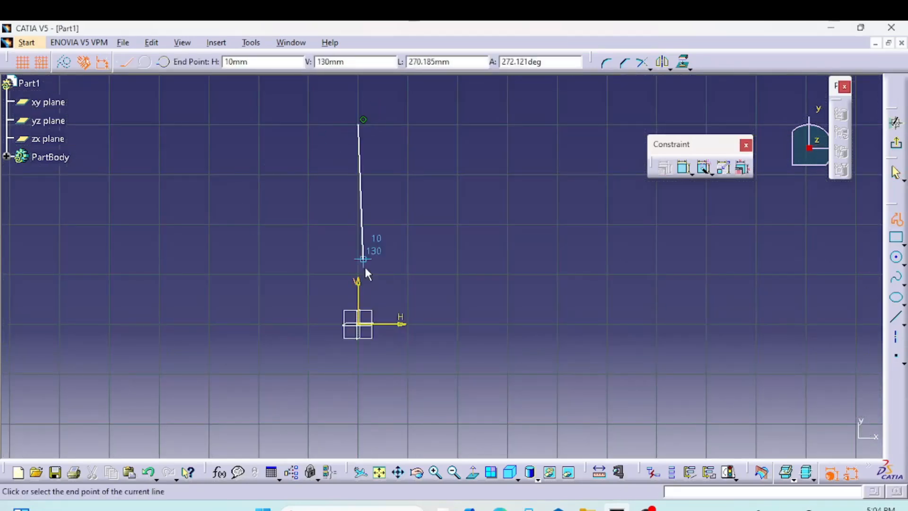
pyautogui.click(360, 324)
pyautogui.click(634, 325)
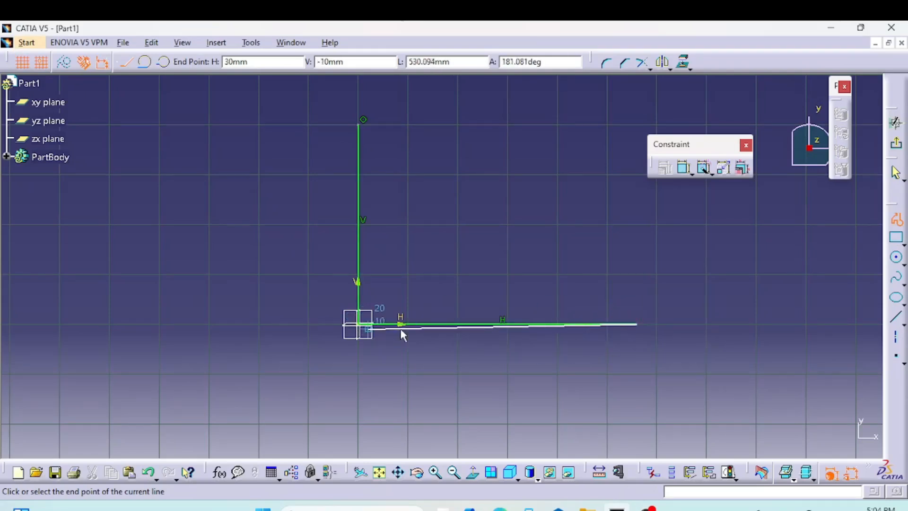
pyautogui.doubleClick(795, 199)
pyautogui.press('Escape')
pyautogui.click(543, 258)
pyautogui.moveTo(552, 255); pyautogui.dragTo(564, 263, button='middle')
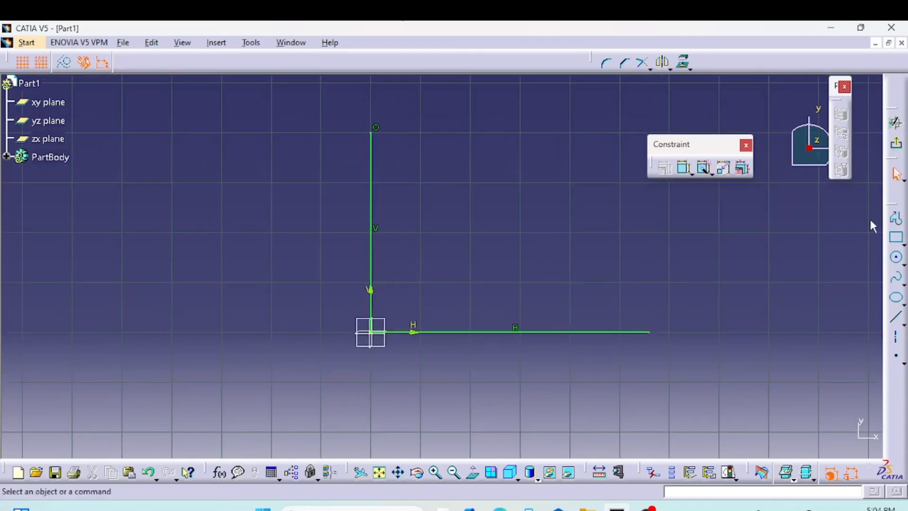
# Sketch a slanted line rising from just above the origin between the vertical and horizontal lines
pyautogui.click(894, 220)
pyautogui.click(376, 328)
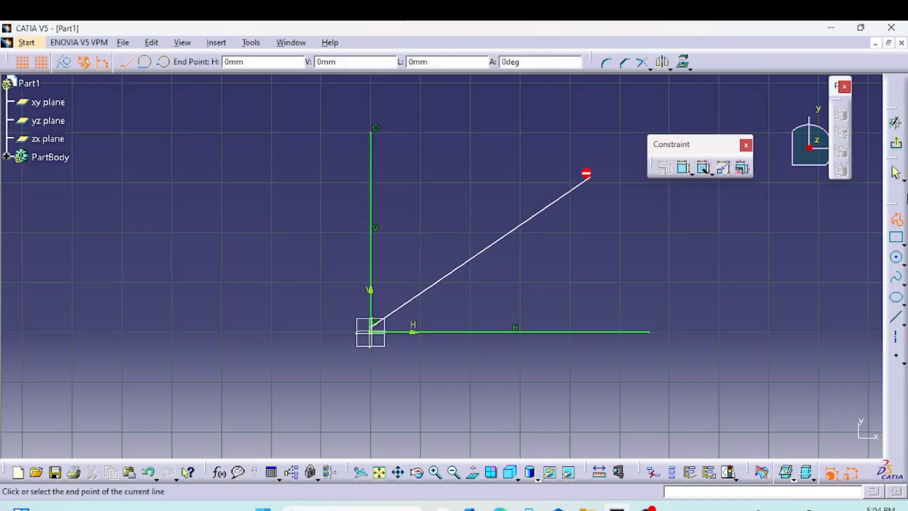
pyautogui.click(895, 175)
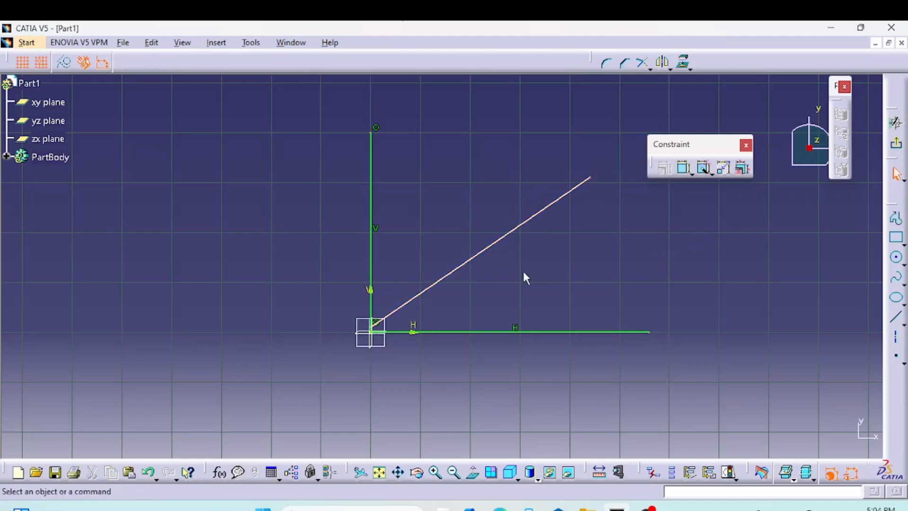
# Apply an Angle constraint between the slanted line and the horizontal line and set it to 45 degrees
pyautogui.click(512, 237)
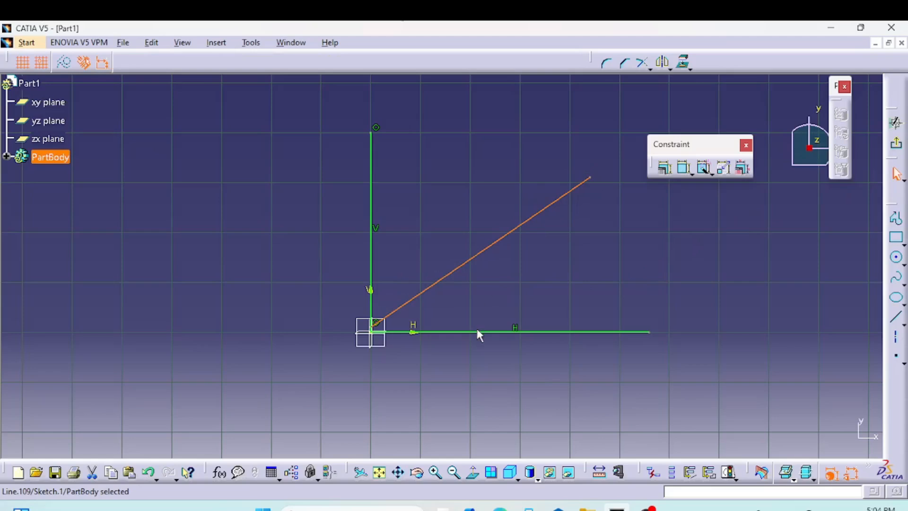
pyautogui.keyDown('ctrl'); pyautogui.click(482, 332); pyautogui.keyUp('ctrl')
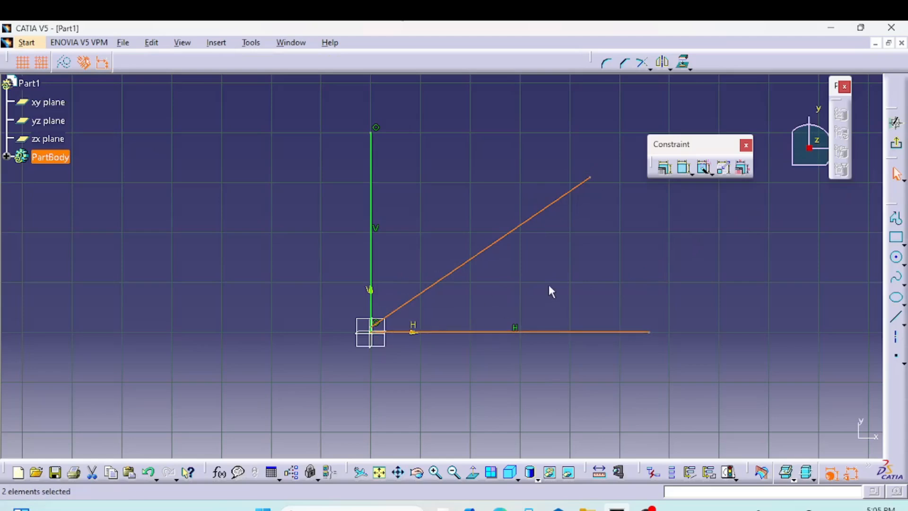
pyautogui.click(670, 169)
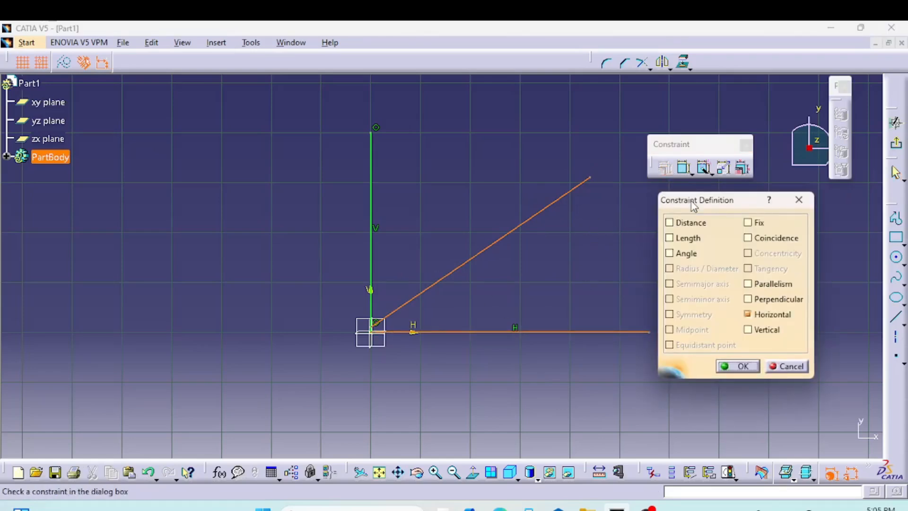
pyautogui.click(682, 255)
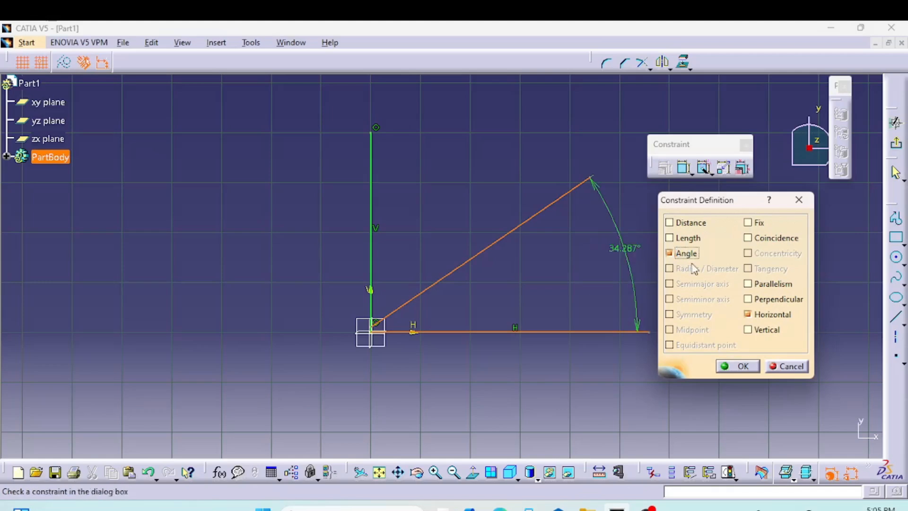
pyautogui.doubleClick(619, 254)
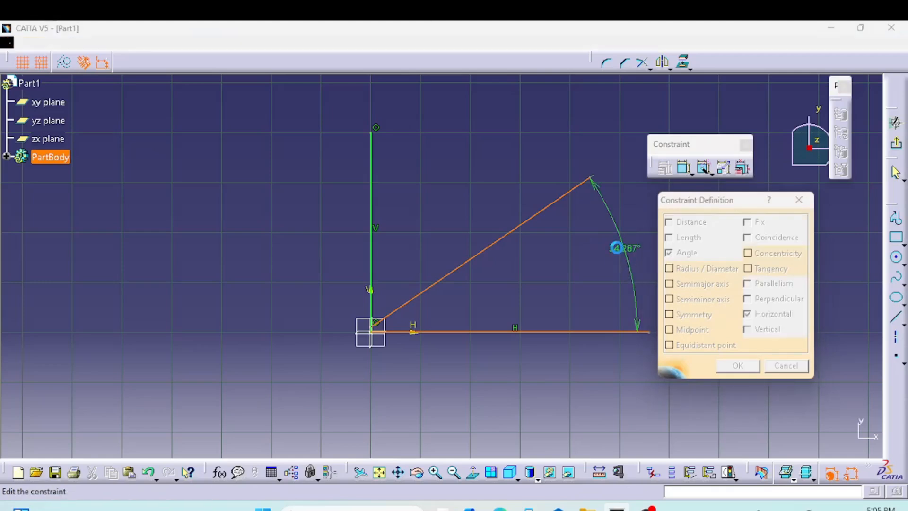
pyautogui.write('45')
pyautogui.click(789, 439)
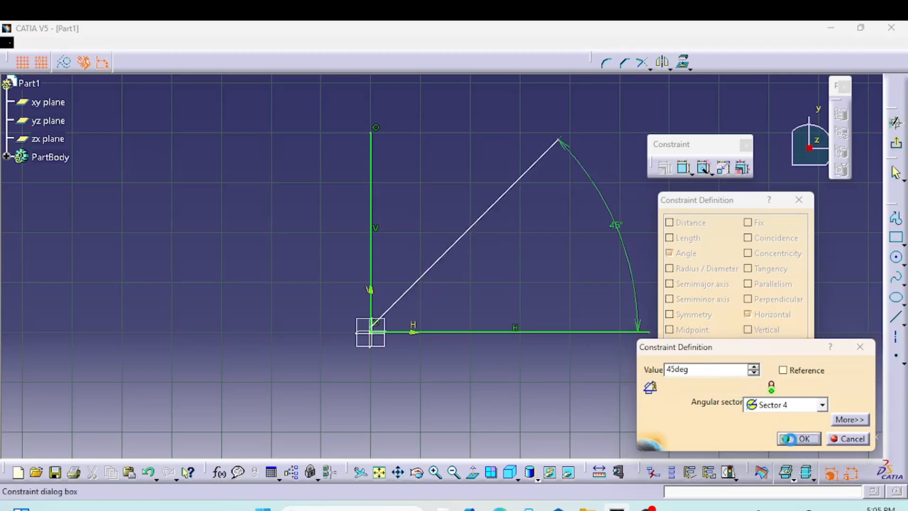
pyautogui.click(738, 366)
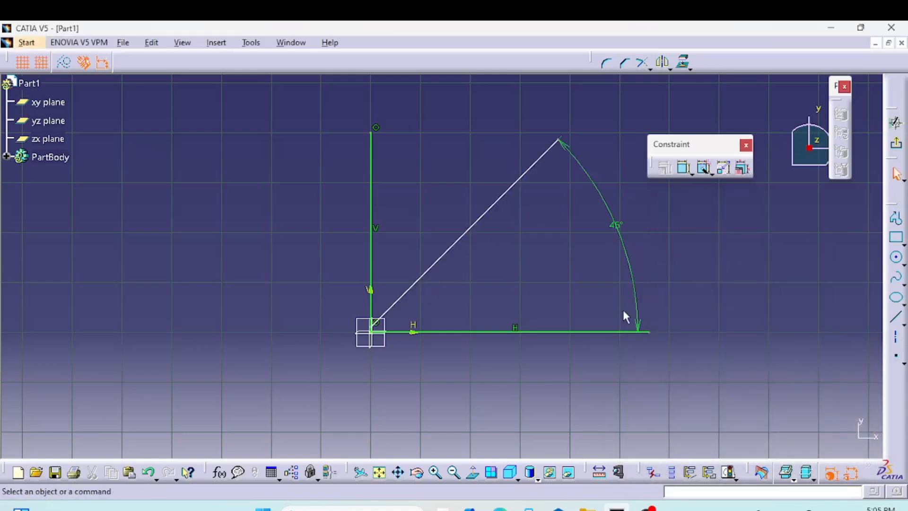
# Apply a Length constraint to the slanted line, accepting its current value
pyautogui.moveTo(568, 285); pyautogui.dragTo(469, 284, button='middle')
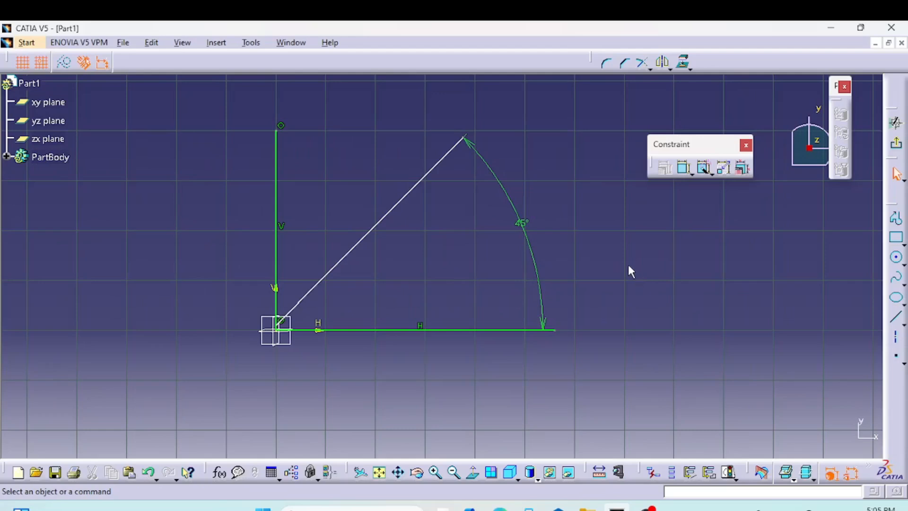
pyautogui.moveTo(629, 271); pyautogui.dragTo(597, 277, button='middle')
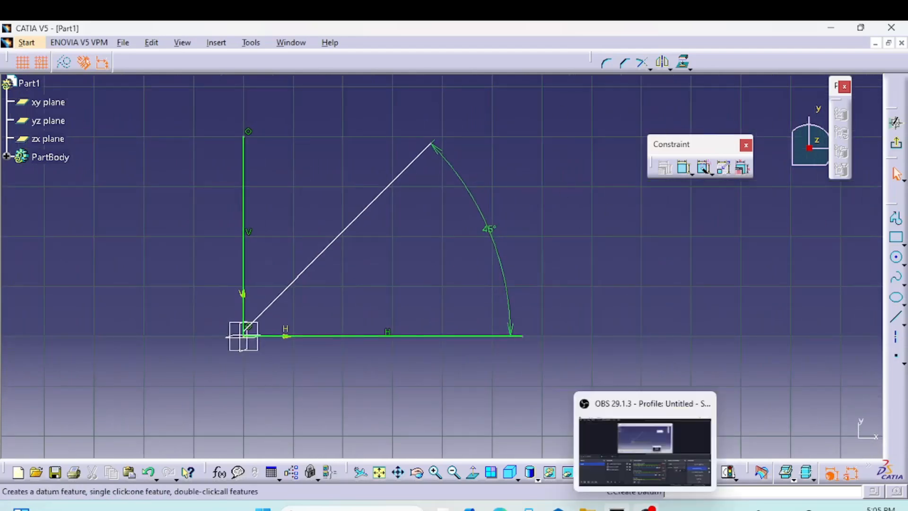
pyautogui.moveTo(390, 250)
pyautogui.mouseDown(button='middle')
pyautogui.moveTo(450, 257)
pyautogui.moveTo(438, 228)
pyautogui.mouseUp(button='middle')
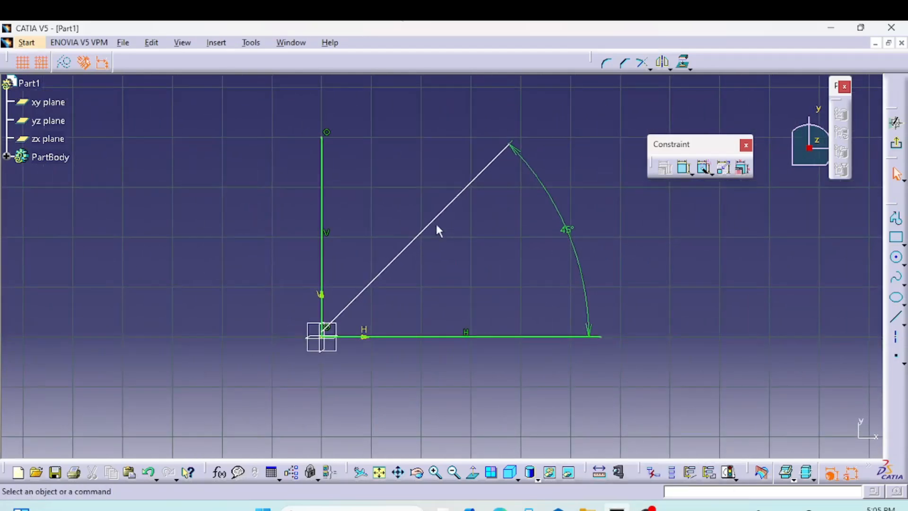
pyautogui.click(444, 218)
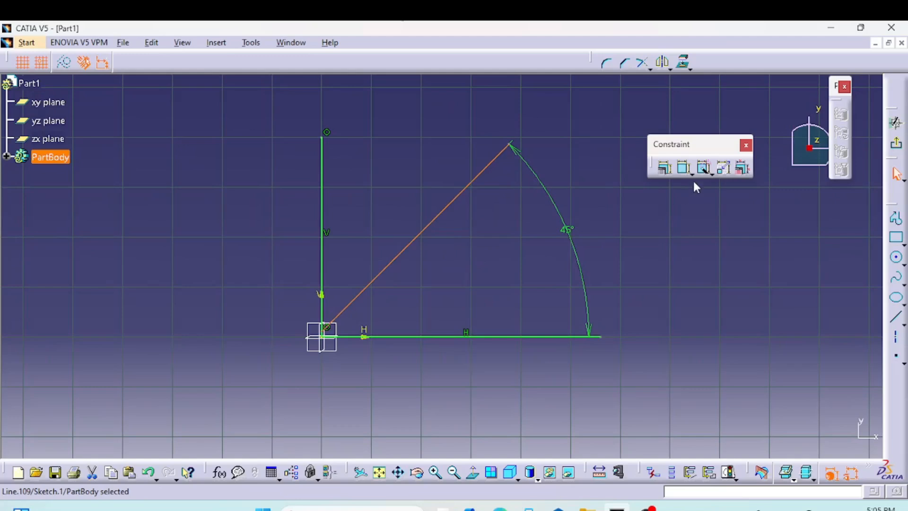
pyautogui.click(664, 167)
pyautogui.click(670, 238)
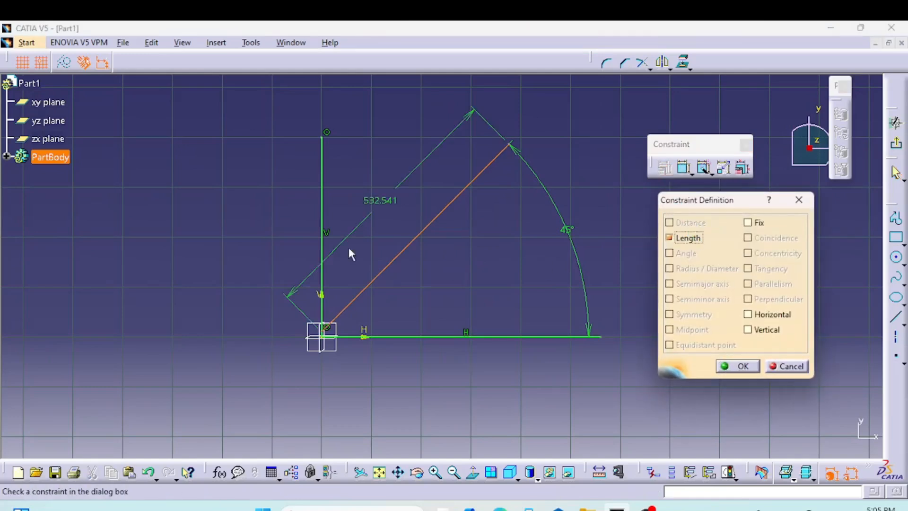
pyautogui.click(728, 367)
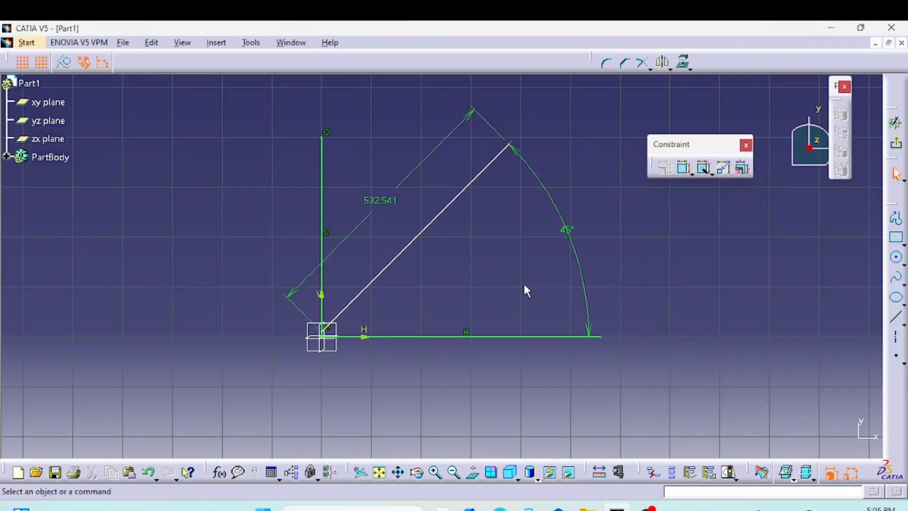
pyautogui.doubleClick(381, 200)
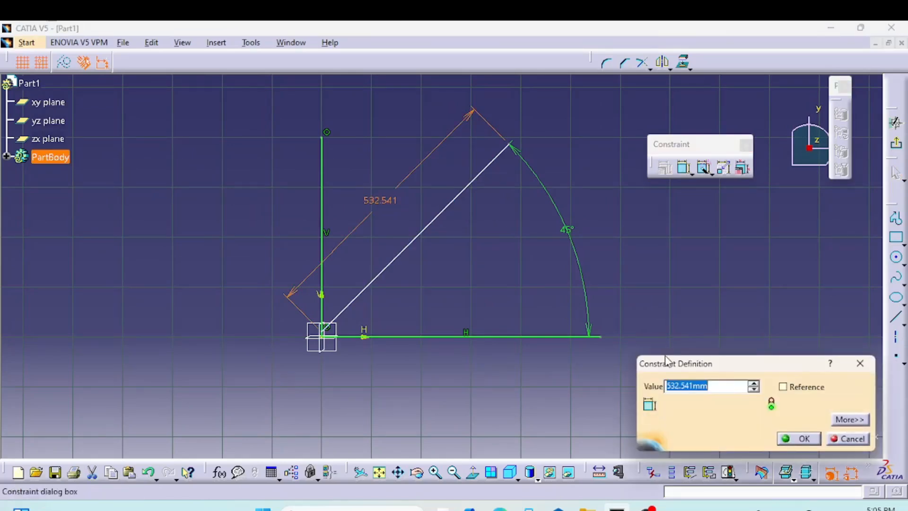
pyautogui.click(799, 442)
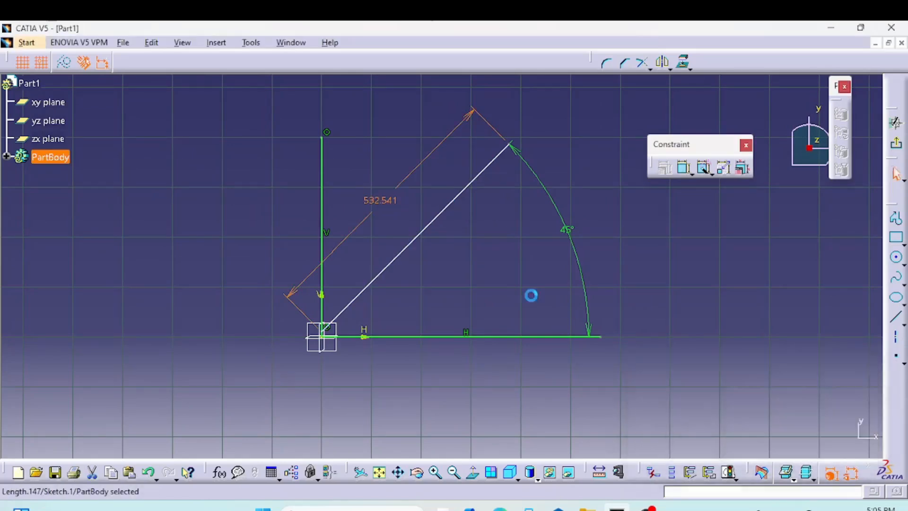
# Dimension the vertical distance from the slanted line's lower endpoint to the horizontal line along the H axis
pyautogui.moveTo(506, 282); pyautogui.dragTo(522, 229, button='middle')
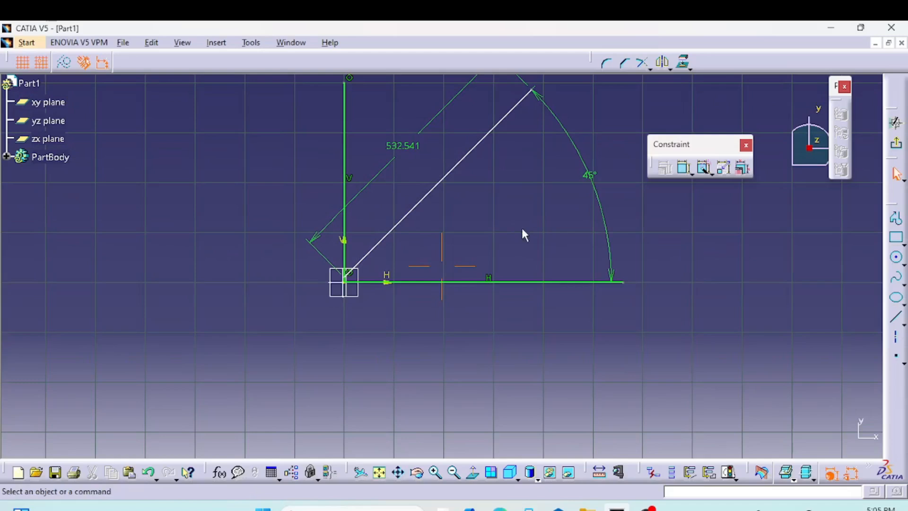
pyautogui.moveTo(385, 299)
pyautogui.mouseDown(button='middle')
pyautogui.moveTo(448, 203)
pyautogui.moveTo(478, 176)
pyautogui.mouseUp(button='middle')
pyautogui.moveTo(291, 347)
pyautogui.mouseDown(button='middle')
pyautogui.moveTo(416, 357)
pyautogui.moveTo(538, 326)
pyautogui.mouseUp(button='middle')
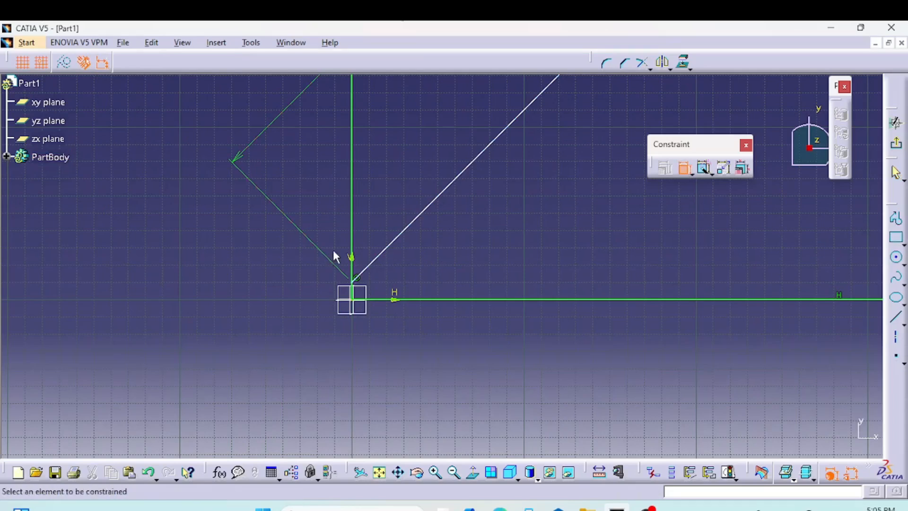
pyautogui.click(358, 284)
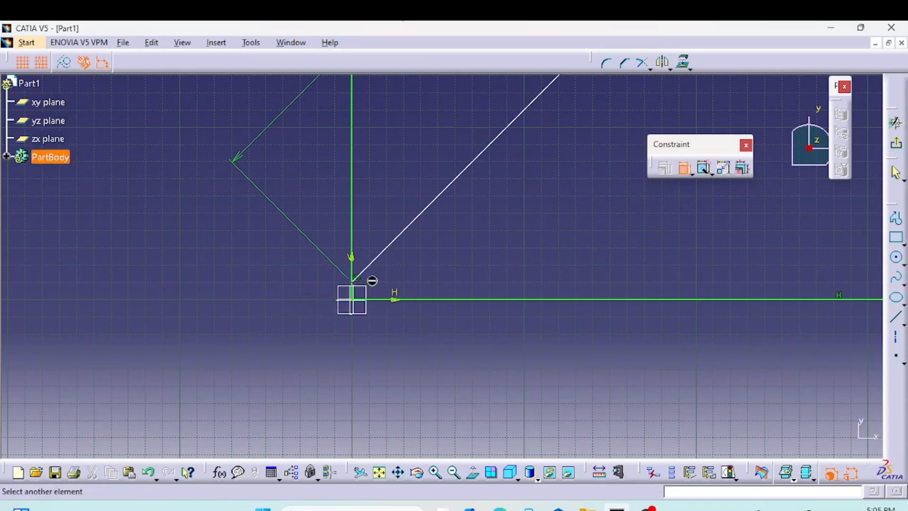
pyautogui.click(394, 301)
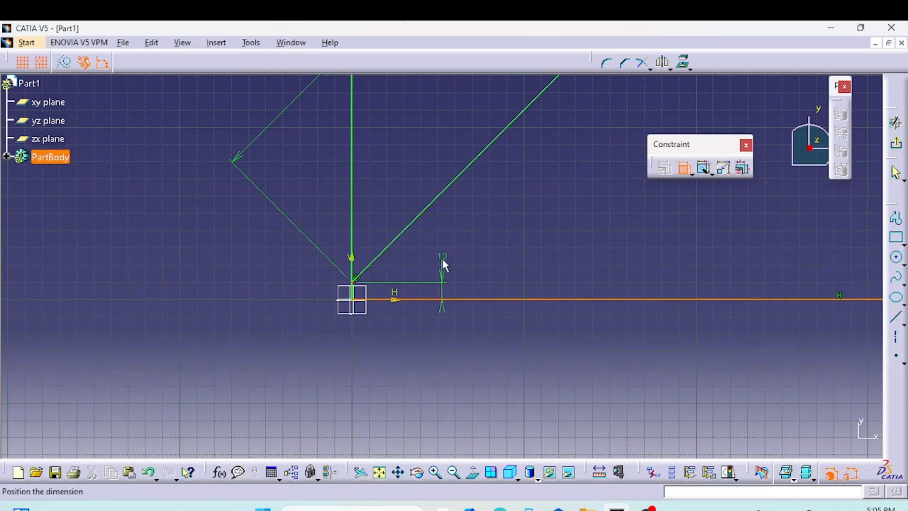
pyautogui.click(441, 259)
pyautogui.middleClick(554, 235)
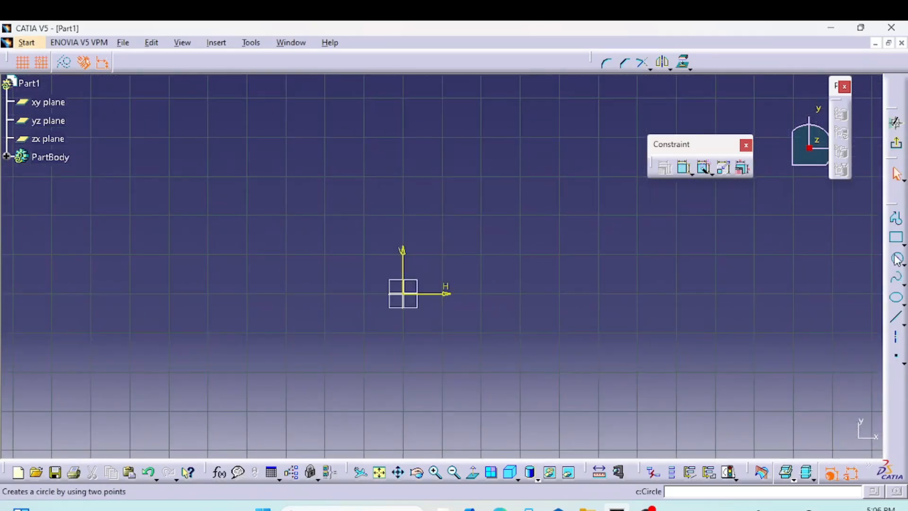
# Sketch a circle centred on the origin with a radius of about 273 mm
pyautogui.click(897, 259)
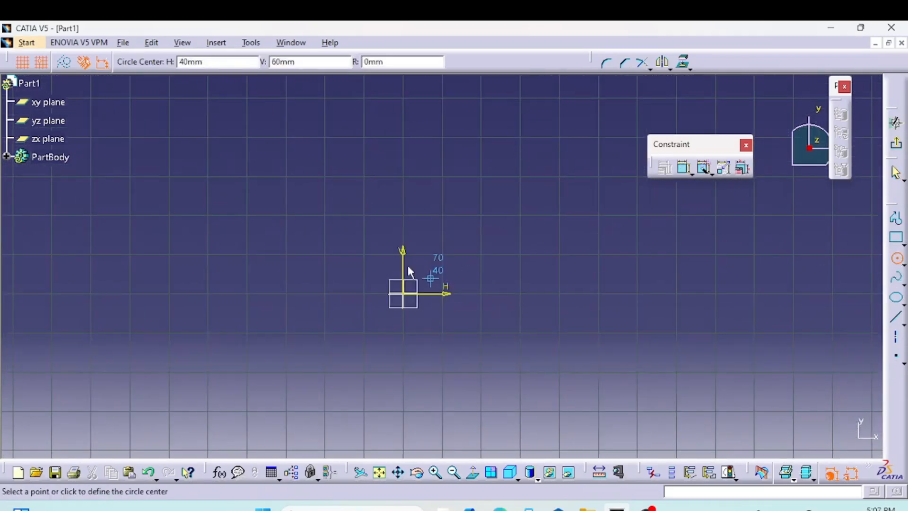
pyautogui.click(403, 294)
pyautogui.click(502, 339)
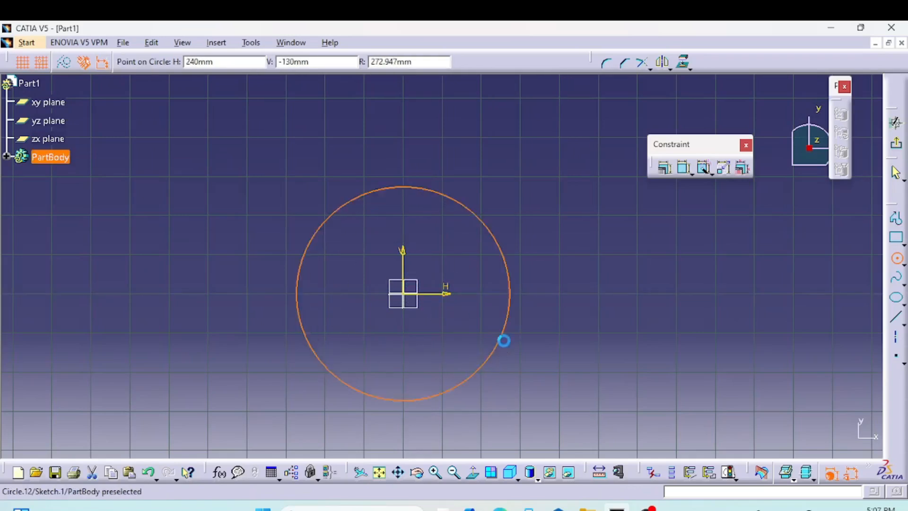
pyautogui.click(635, 243)
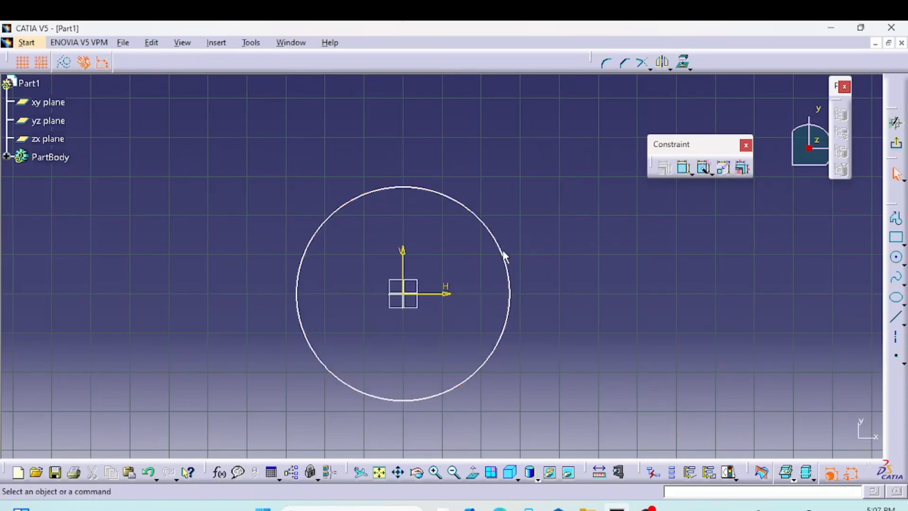
# Apply a Fix constraint to the circle centred on the origin
pyautogui.click(503, 255)
pyautogui.click(664, 168)
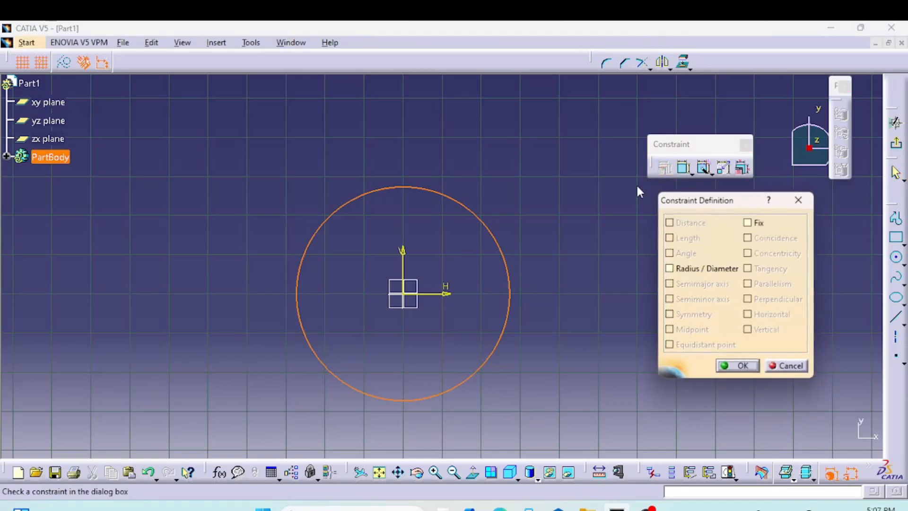
pyautogui.click(757, 222)
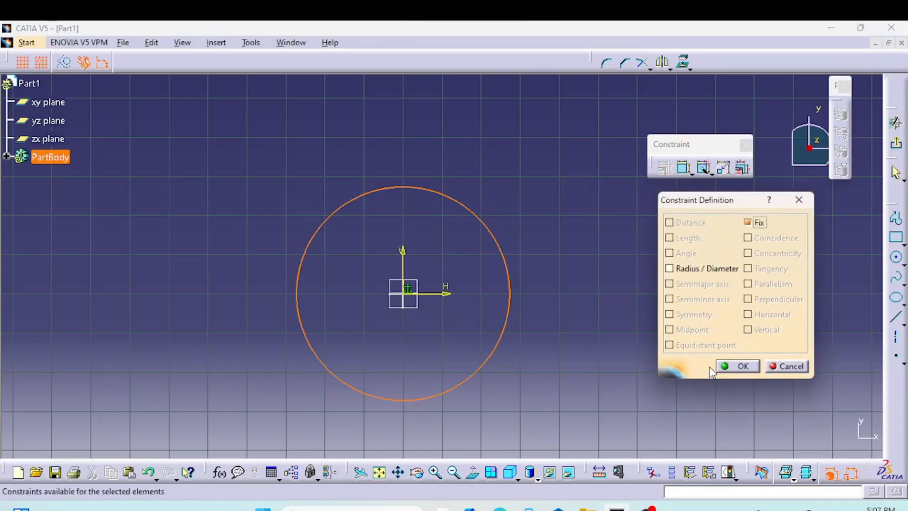
pyautogui.click(737, 367)
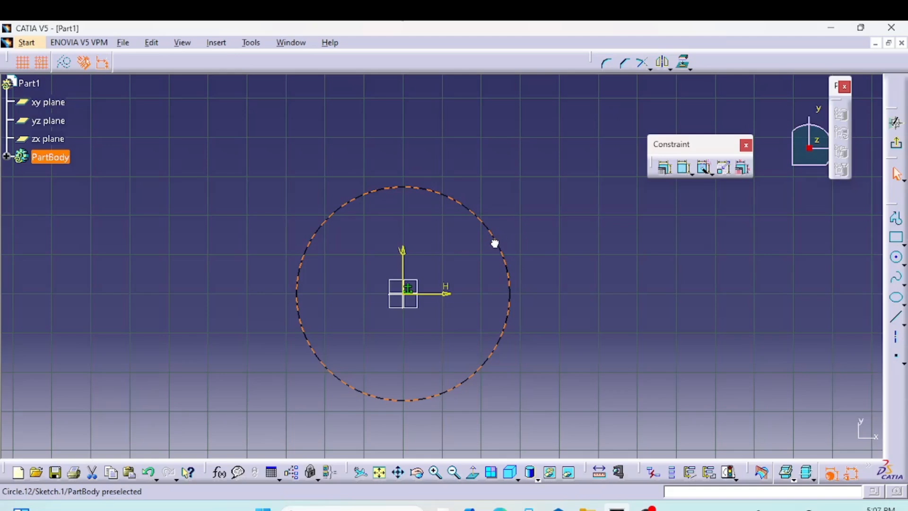
# Try to move the fixed circle to test its constraint
pyautogui.click(513, 264)
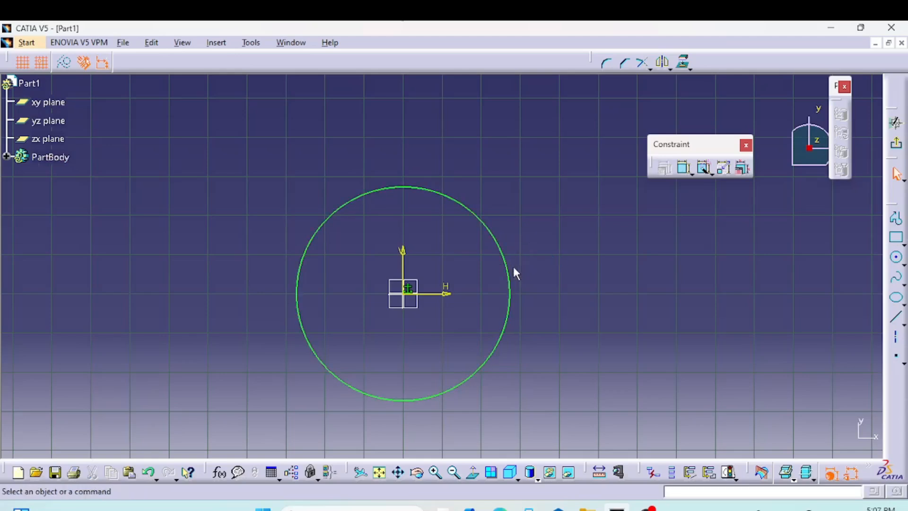
pyautogui.click(505, 270)
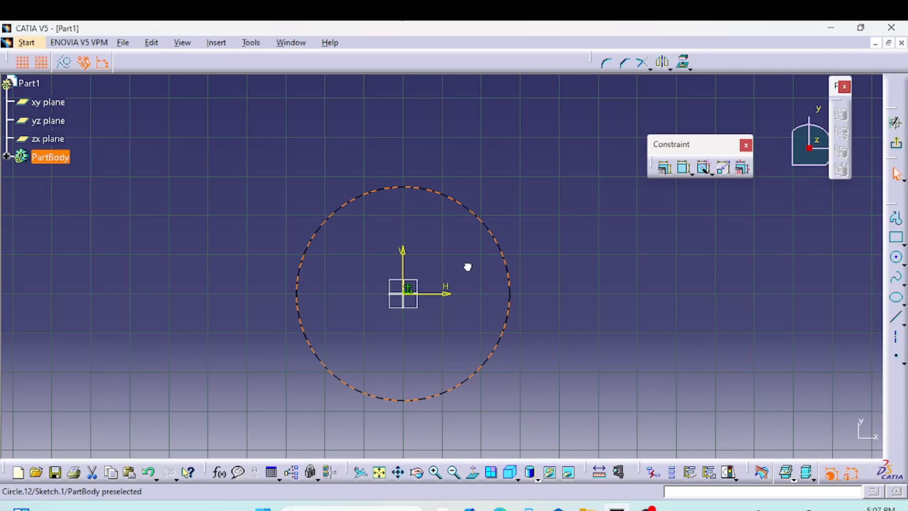
pyautogui.click(410, 203)
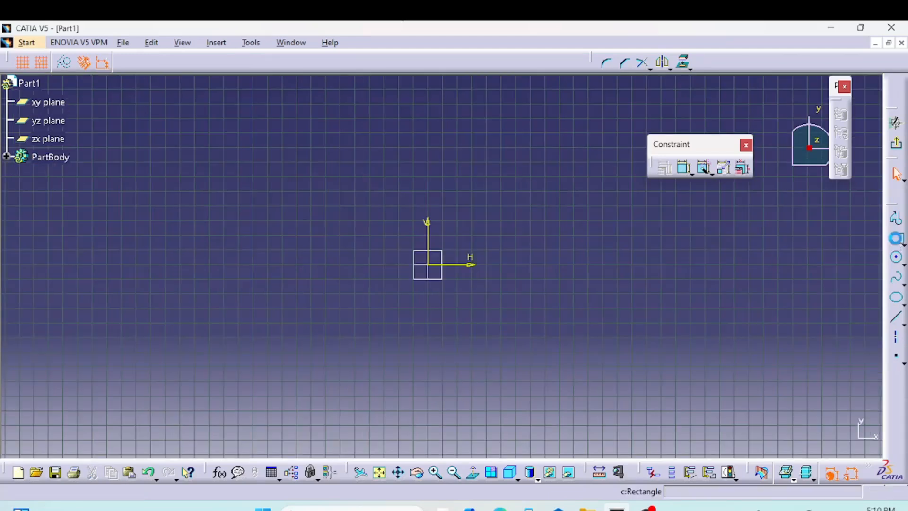
# Sketch a wide rectangle around the origin, extending farther along the positive H direction than the negative
pyautogui.click(320, 182)
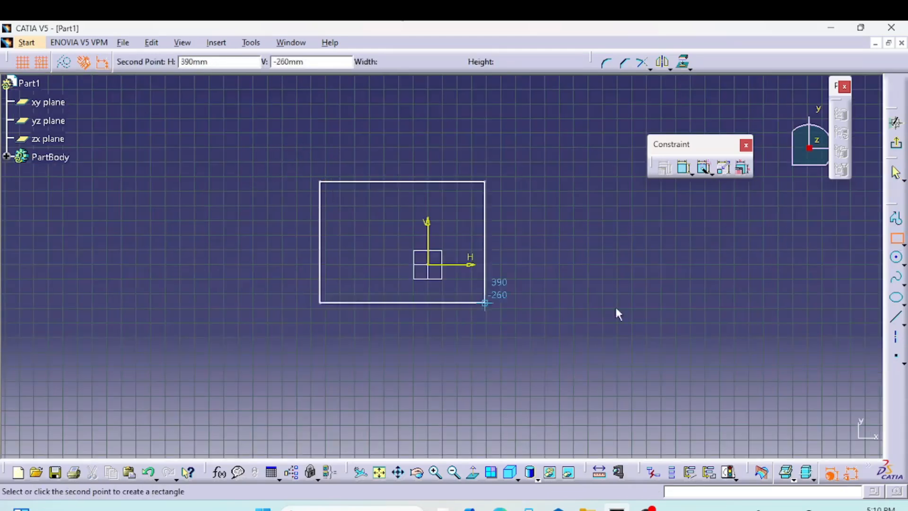
pyautogui.click(705, 331)
pyautogui.moveTo(733, 333); pyautogui.dragTo(731, 325, button='middle')
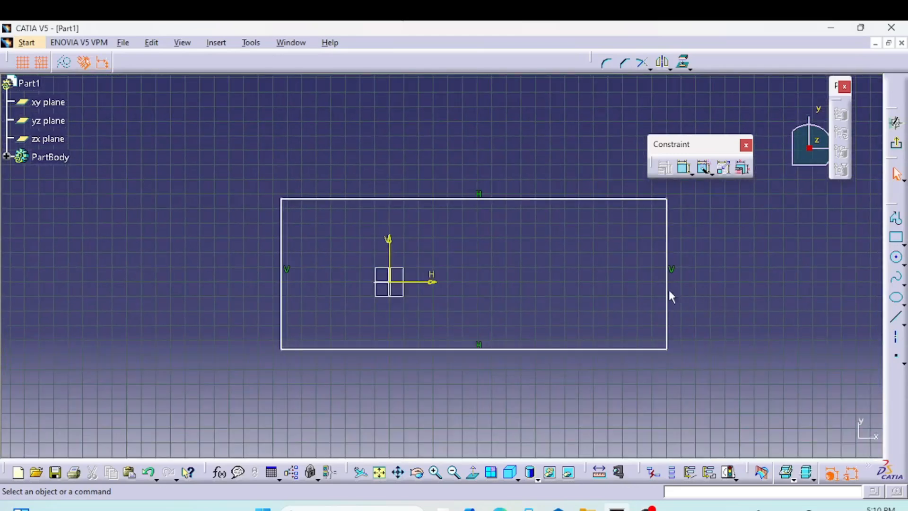
# Apply a Symmetry constraint to the rectangle's two vertical sides about the V axis
pyautogui.click(667, 290)
pyautogui.keyDown('ctrl'); pyautogui.click(279, 296); pyautogui.keyUp('ctrl')
pyautogui.keyDown('ctrl'); pyautogui.click(396, 246); pyautogui.keyUp('ctrl')
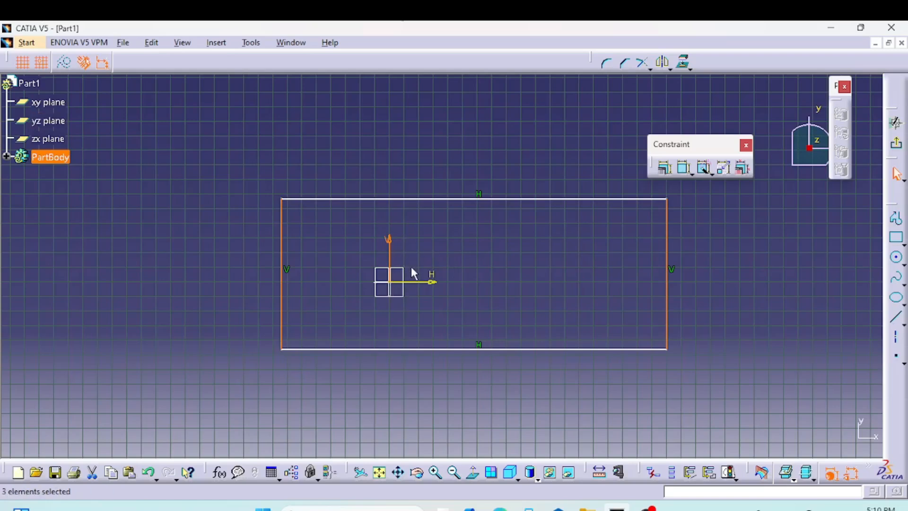
pyautogui.click(665, 169)
pyautogui.click(689, 314)
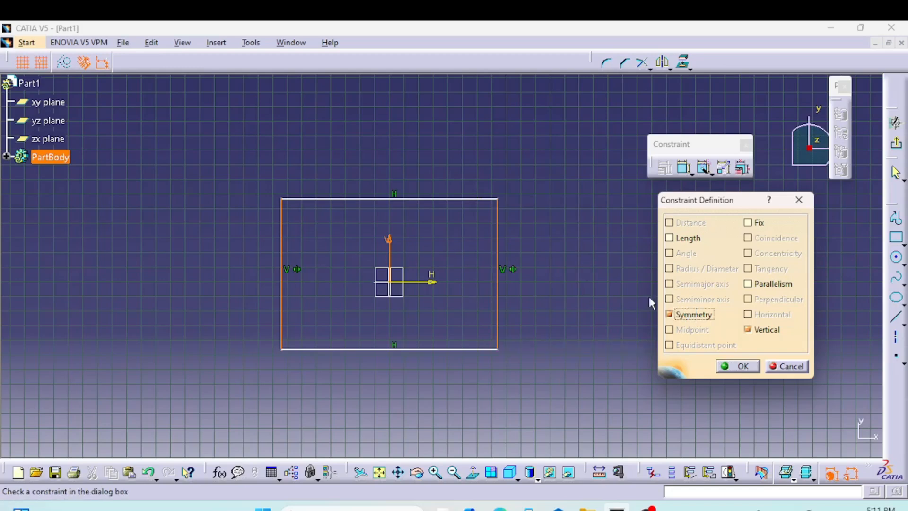
pyautogui.click(740, 372)
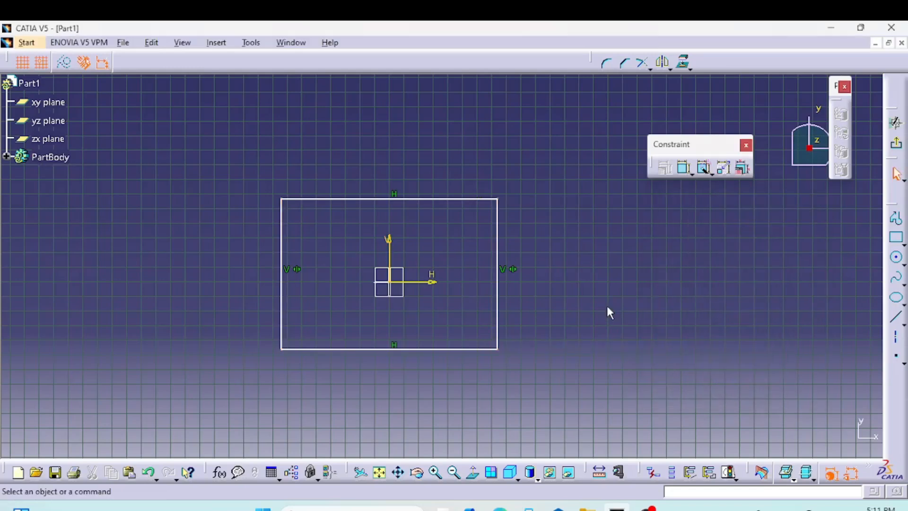
pyautogui.scroll(2, 637, 295)
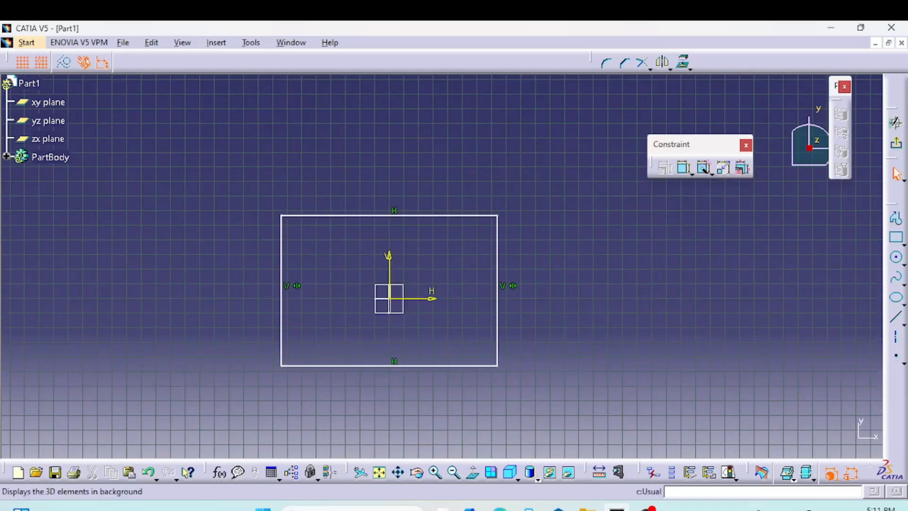
# Delete the rectangle and sketch a long horizontal line across the V axis at V 290 mm
pyautogui.moveTo(551, 153); pyautogui.dragTo(176, 395)
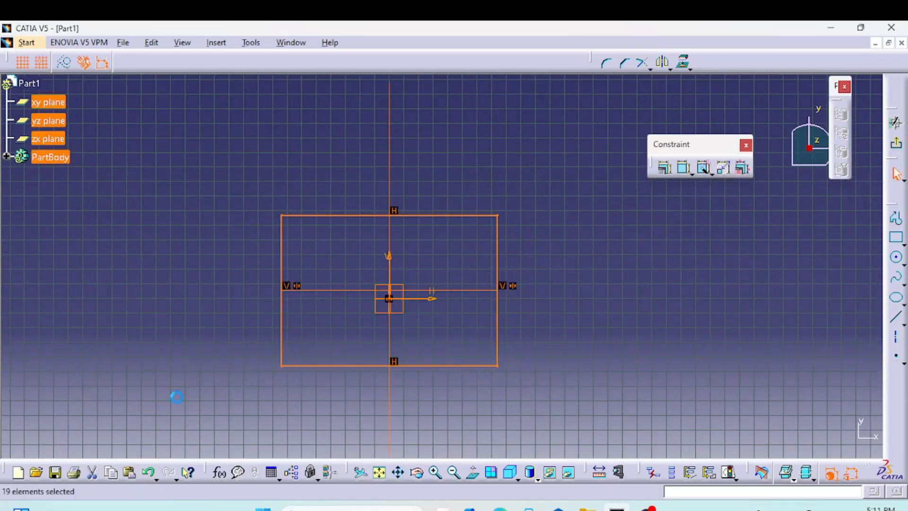
pyautogui.press('Delete')
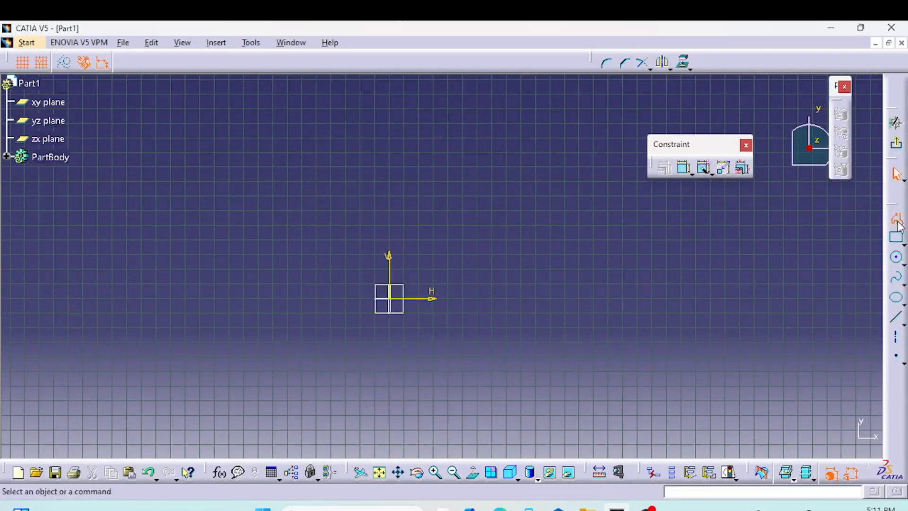
pyautogui.click(896, 218)
pyautogui.click(221, 256)
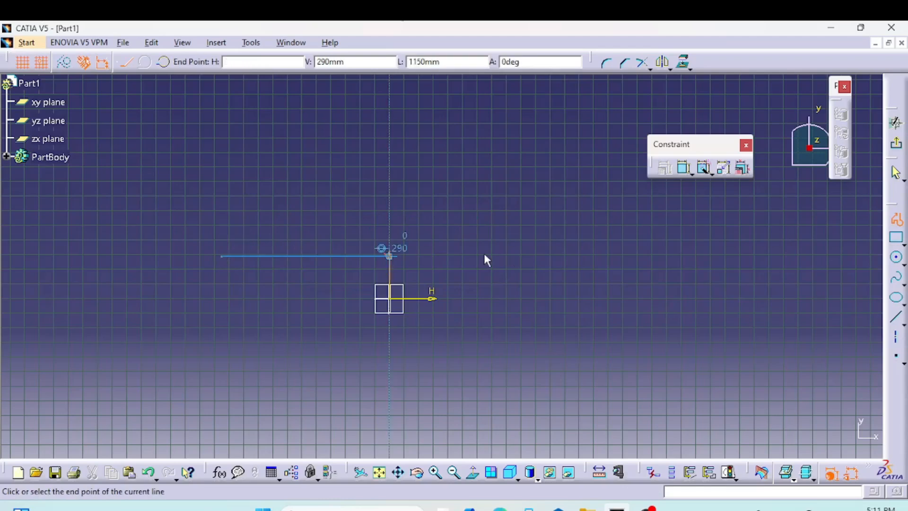
pyautogui.click(580, 256)
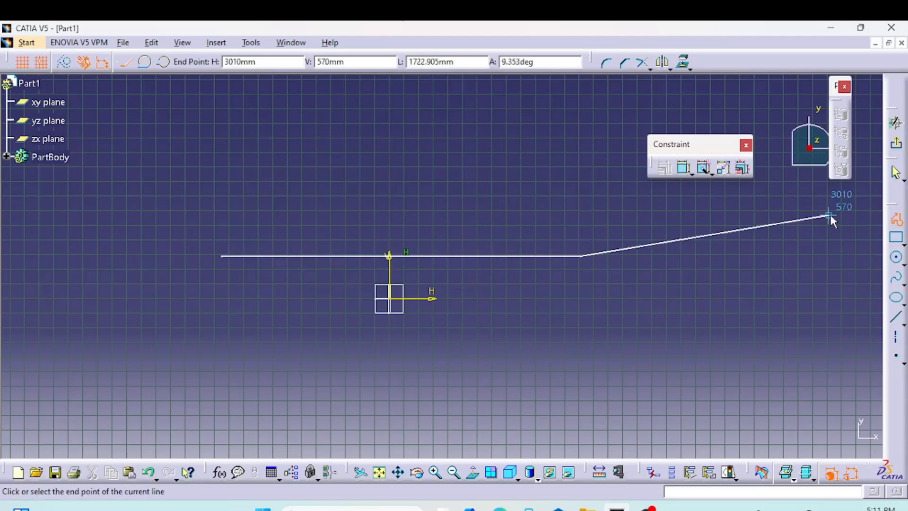
# Sketch a separate vertical line from H -510 mm, V 1400 mm down to above the horizontal line
pyautogui.click(896, 218)
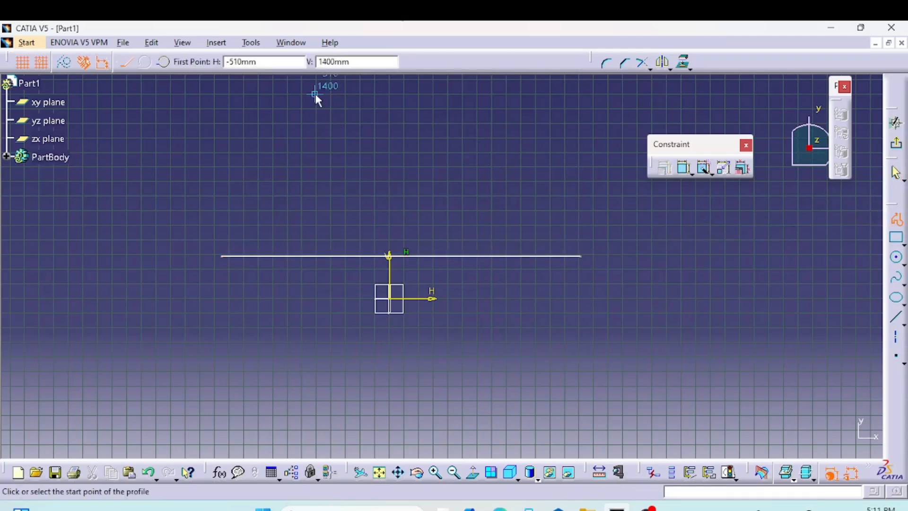
pyautogui.click(315, 93)
pyautogui.click(314, 215)
pyautogui.click(895, 173)
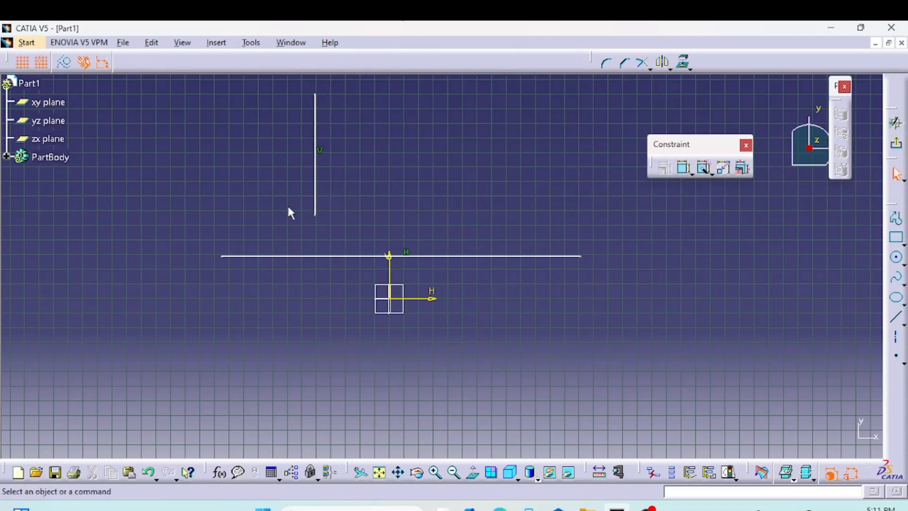
# Apply a Midpoint constraint between the vertical line's lower endpoint and the horizontal line
pyautogui.click(314, 216)
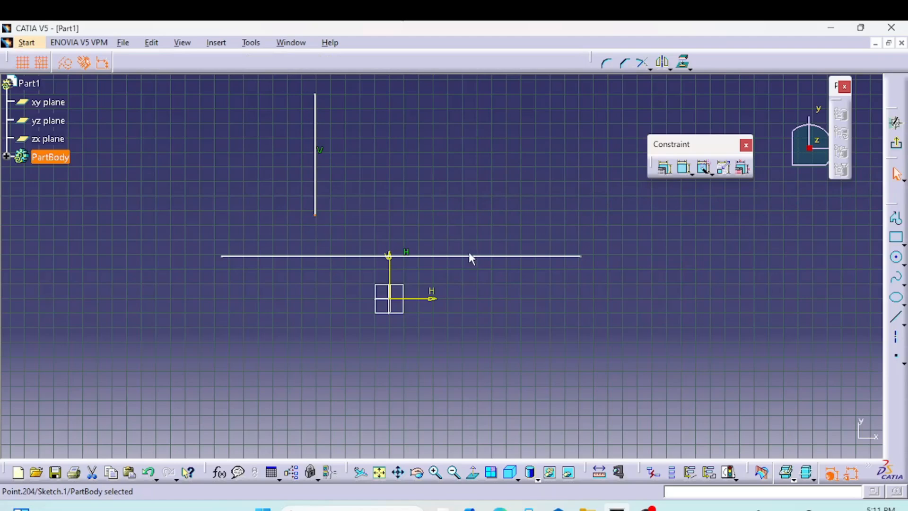
pyautogui.keyDown('ctrl'); pyautogui.click(445, 256); pyautogui.keyUp('ctrl')
pyautogui.click(664, 168)
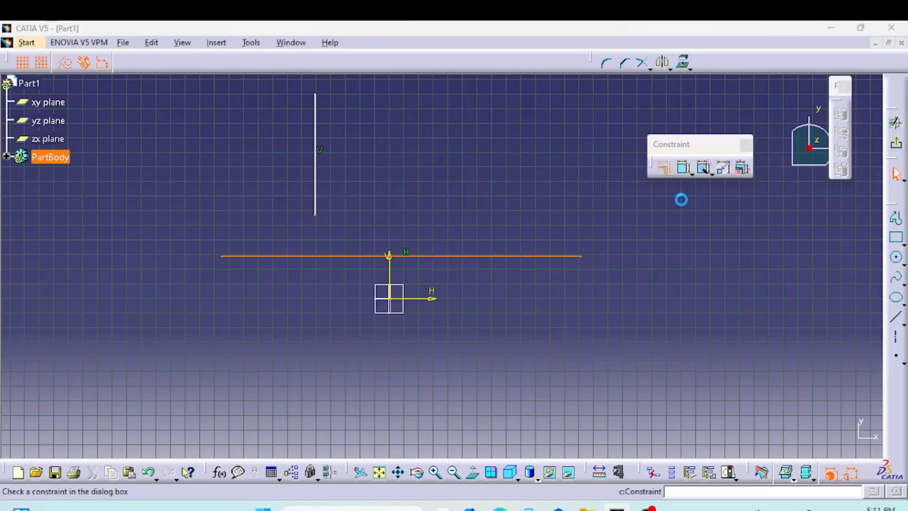
pyautogui.click(693, 331)
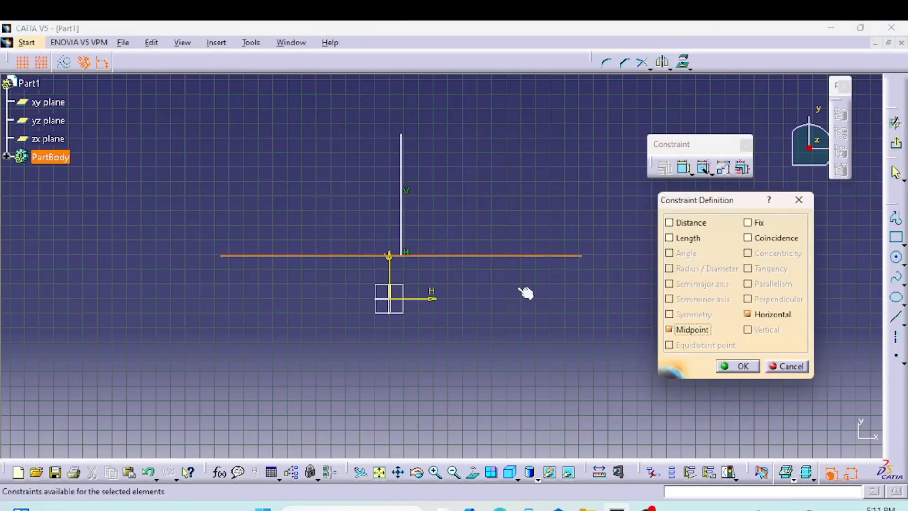
pyautogui.click(739, 367)
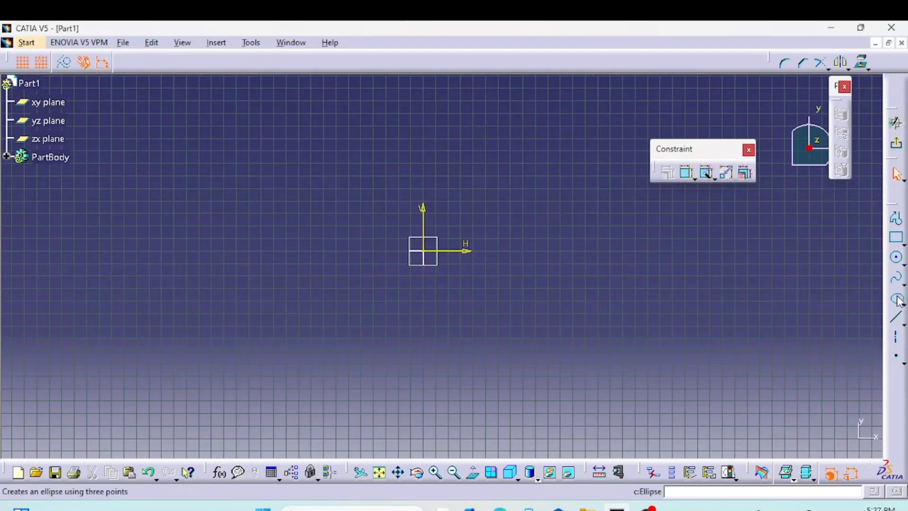
# Sketch a horizontal ellipse centred on the origin with a major radius of about 1450 mm and a minor radius of about 671 mm
pyautogui.click(897, 301)
pyautogui.click(426, 252)
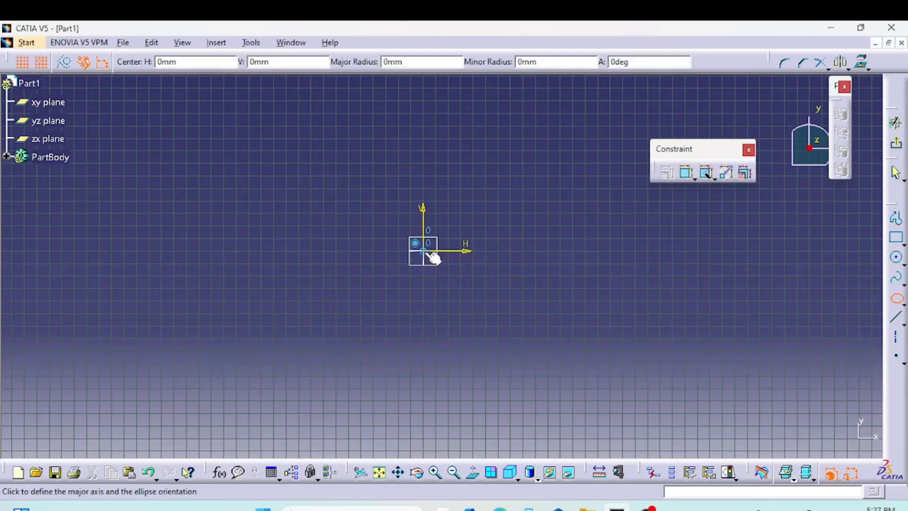
pyautogui.click(604, 252)
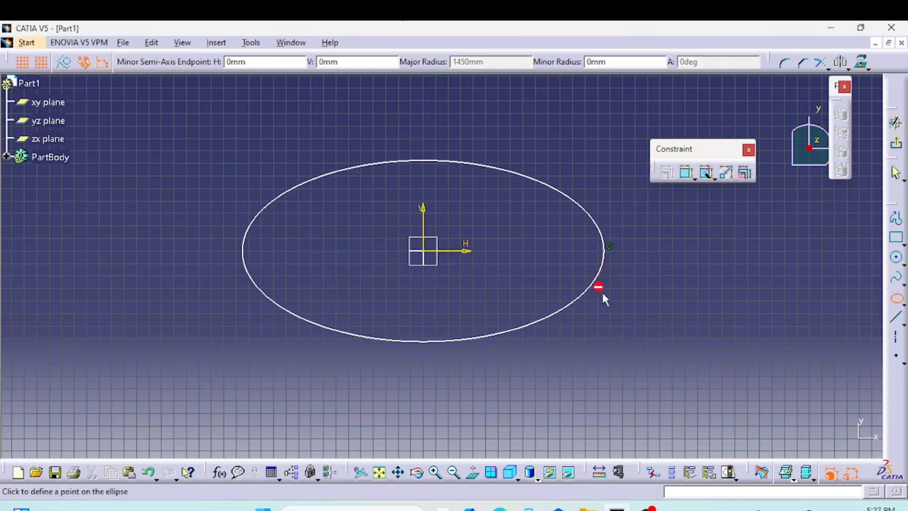
pyautogui.click(570, 300)
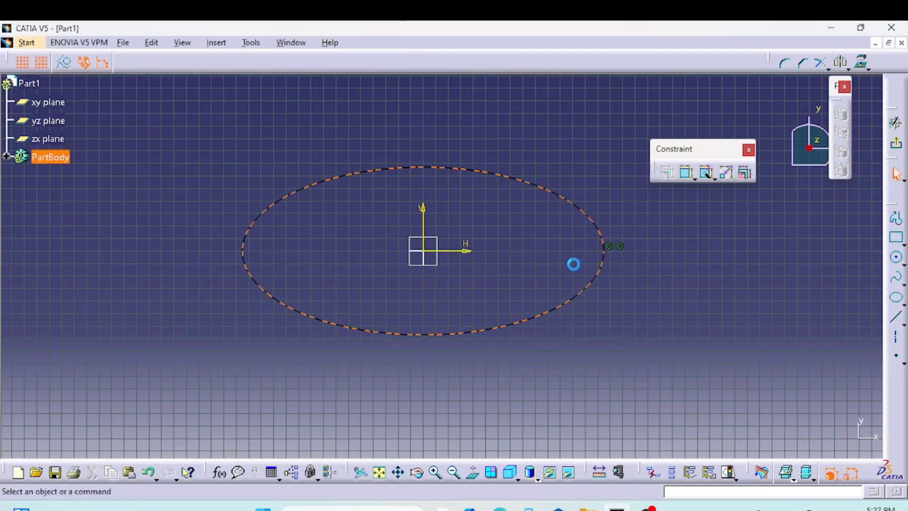
# Add Semimajor axis and Semiminor axis constraints to the ellipse
pyautogui.click(598, 272)
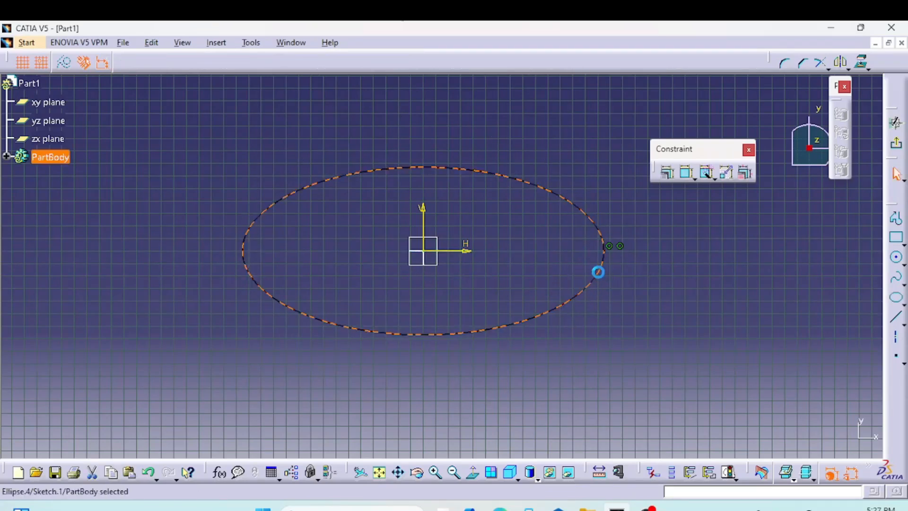
pyautogui.click(665, 173)
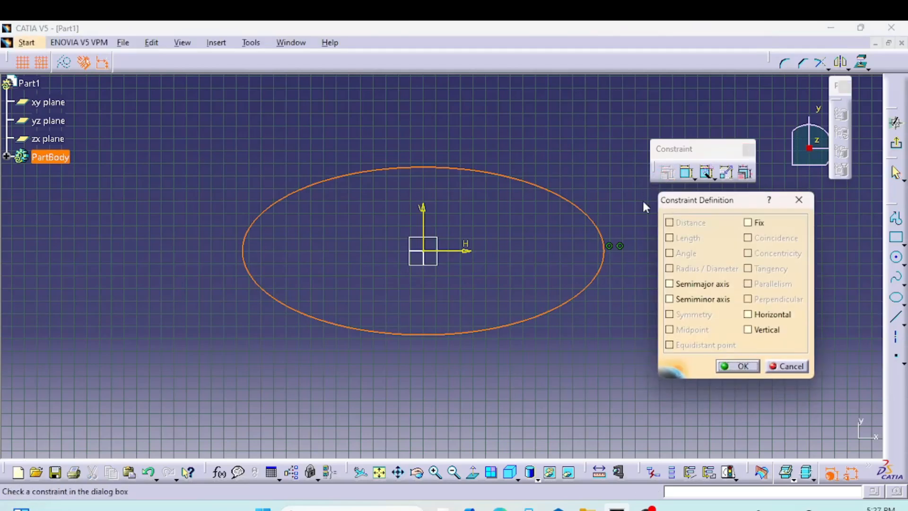
pyautogui.click(686, 286)
pyautogui.click(686, 301)
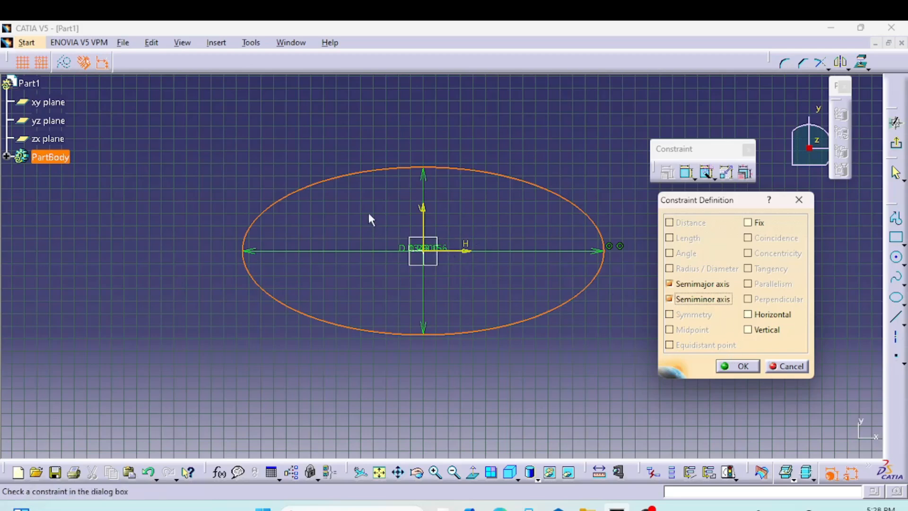
# Set the ellipse's minor axis diameter to 1300 mm and accept the ellipse constraints
pyautogui.doubleClick(421, 253)
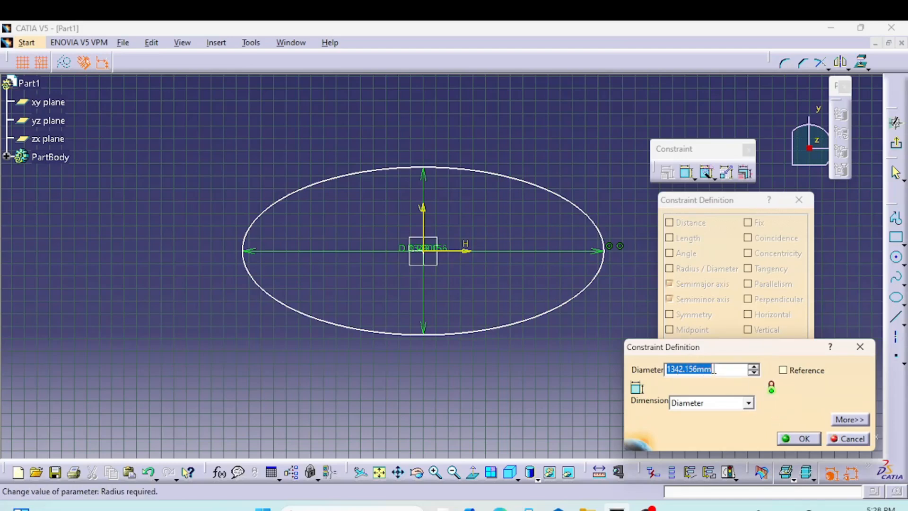
pyautogui.write('130')
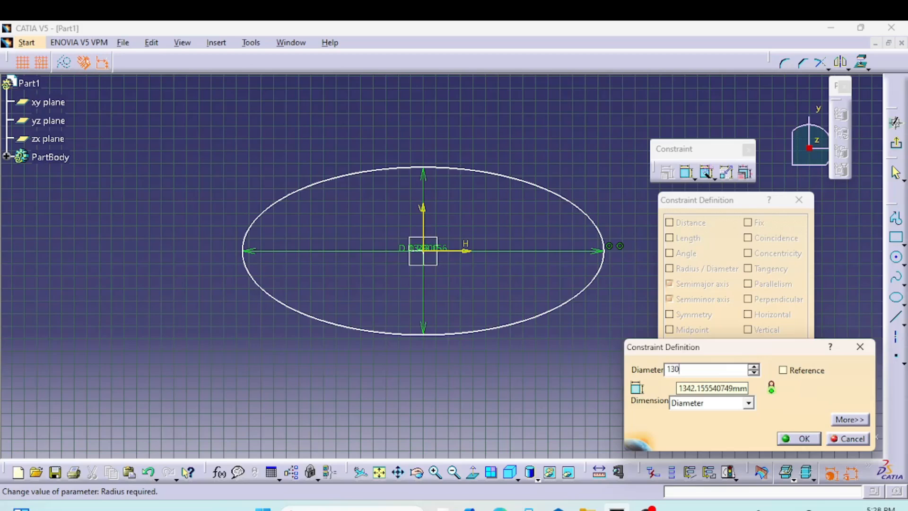
pyautogui.write('0mm')
pyautogui.press('Return')
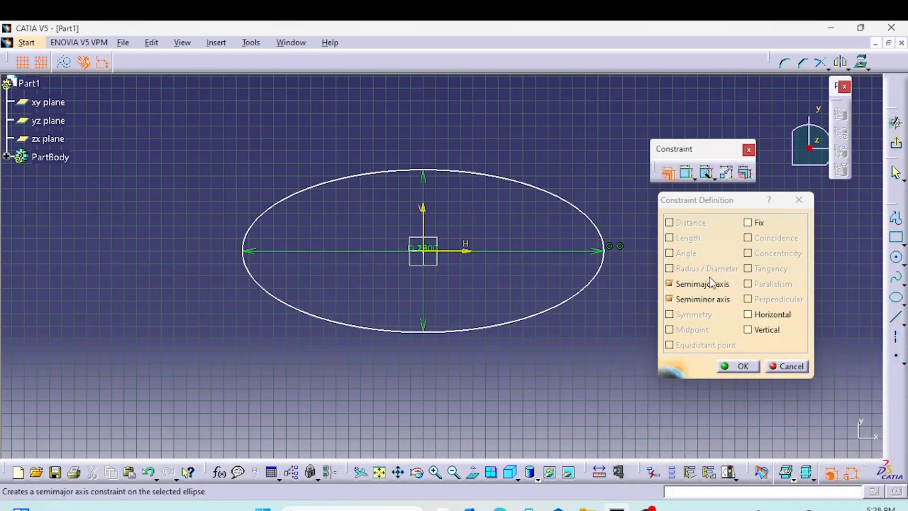
pyautogui.click(743, 367)
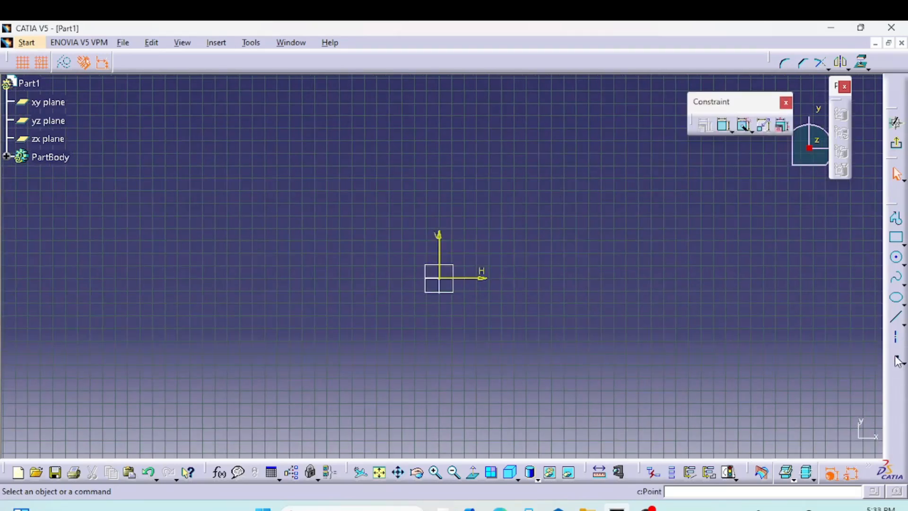
# Place three separate points, one just below the H axis and two level with each other above it, all on the positive H side
pyautogui.click(897, 361)
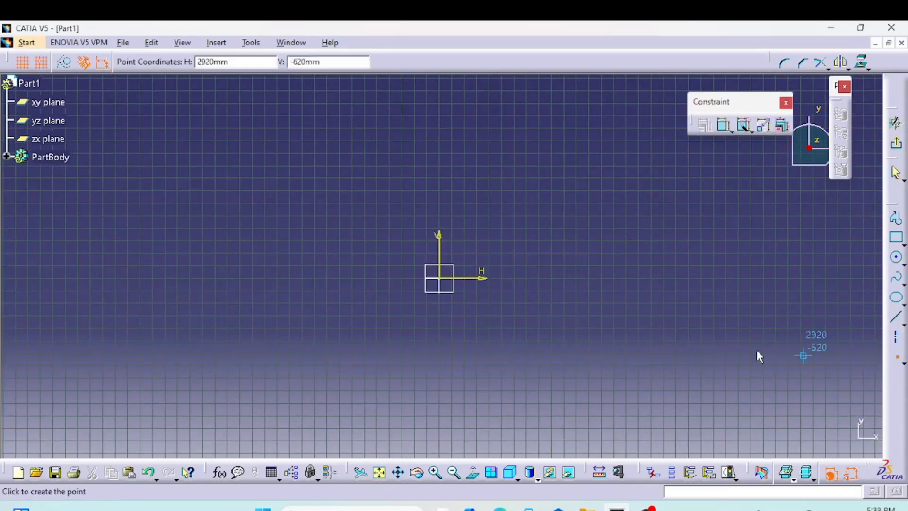
pyautogui.click(586, 289)
pyautogui.click(651, 158)
pyautogui.click(897, 176)
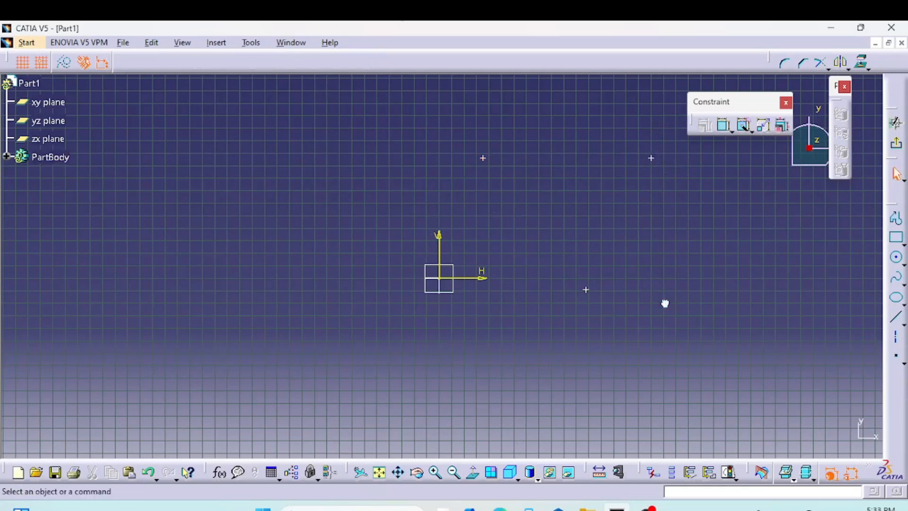
# Apply an Equidistant point constraint to the three points, picking the lower one first and the upper one farthest from the V axis last
pyautogui.click(591, 290)
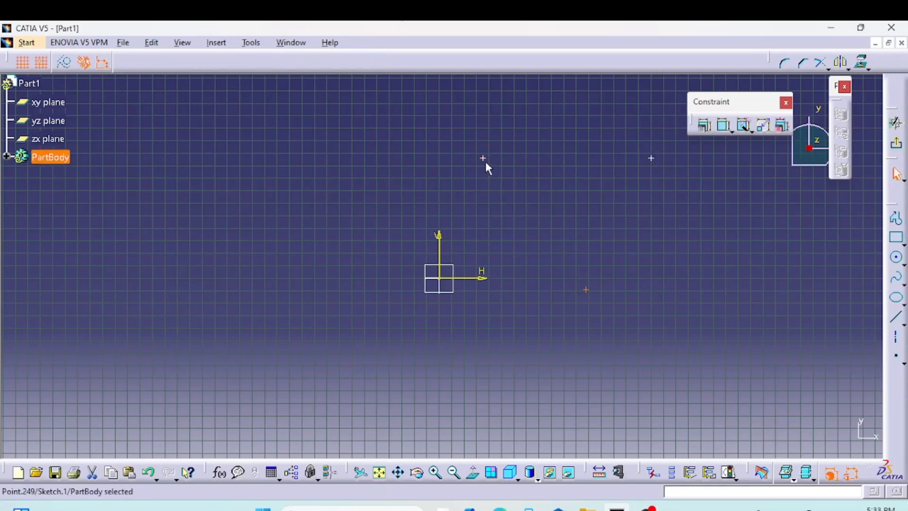
pyautogui.keyDown('ctrl'); pyautogui.click(484, 159); pyautogui.keyUp('ctrl')
pyautogui.keyDown('ctrl'); pyautogui.click(655, 159); pyautogui.keyUp('ctrl')
pyautogui.click(703, 127)
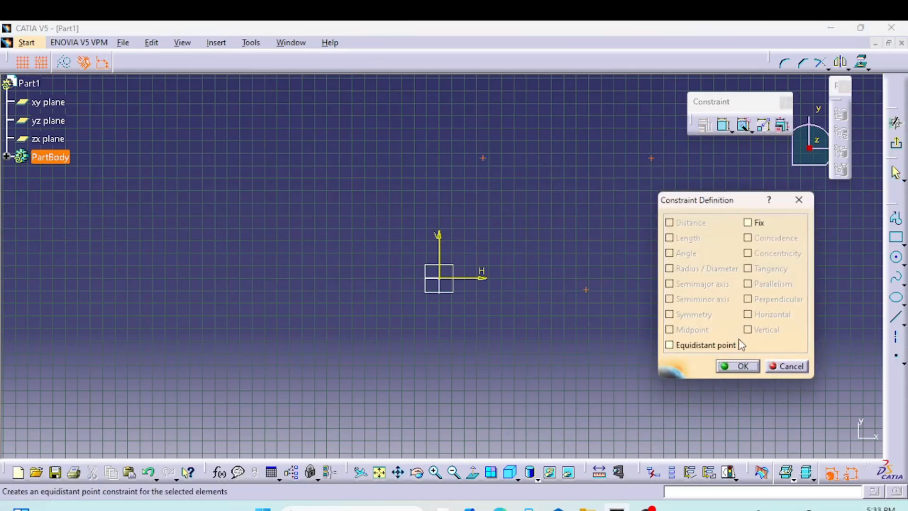
pyautogui.click(694, 345)
pyautogui.click(738, 367)
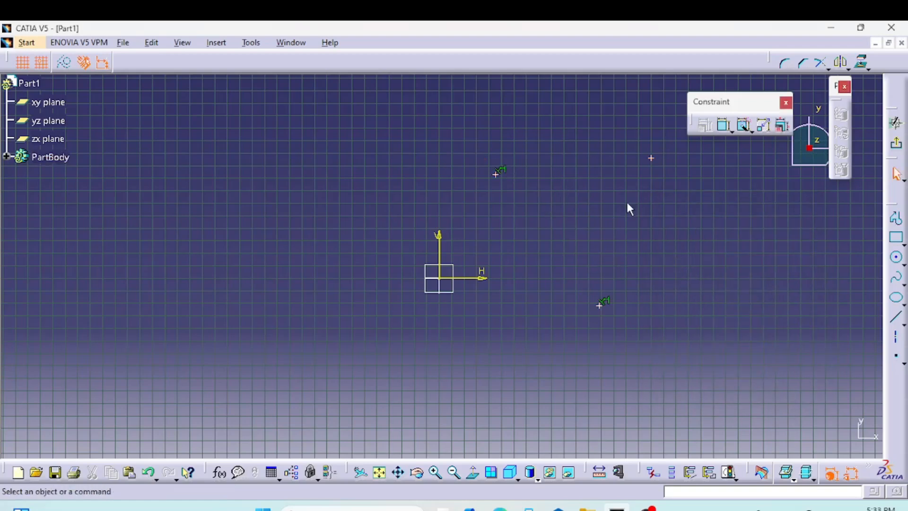
# Dimension the distance between the lower point and the upper point nearest the V axis, and set it to 1300 mm
pyautogui.click(723, 126)
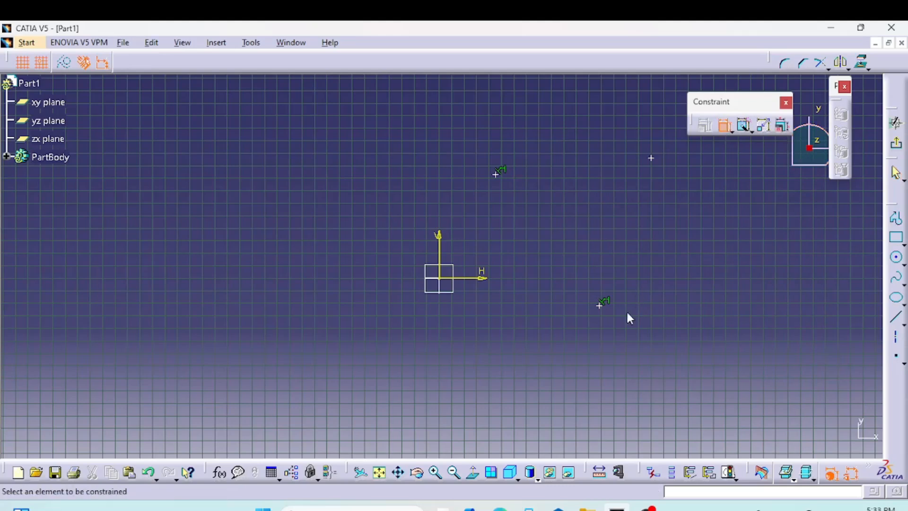
pyautogui.click(605, 307)
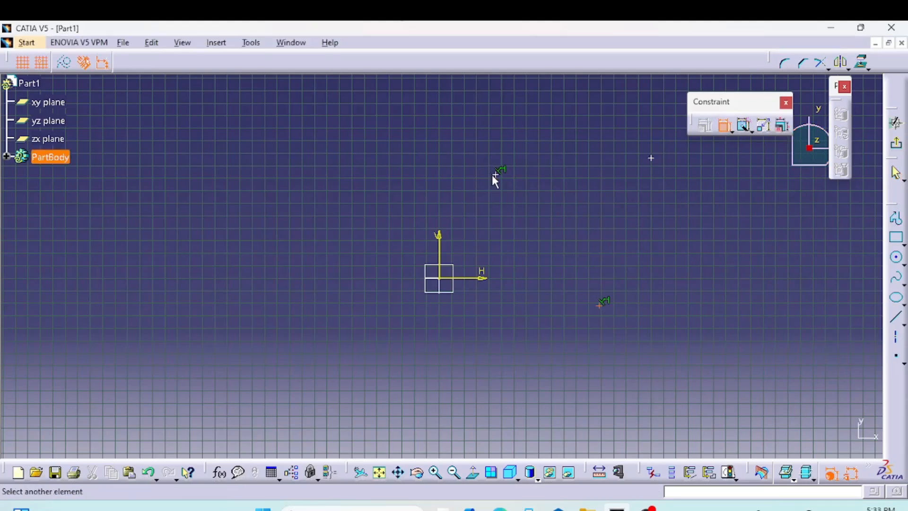
pyautogui.click(494, 174)
pyautogui.click(537, 249)
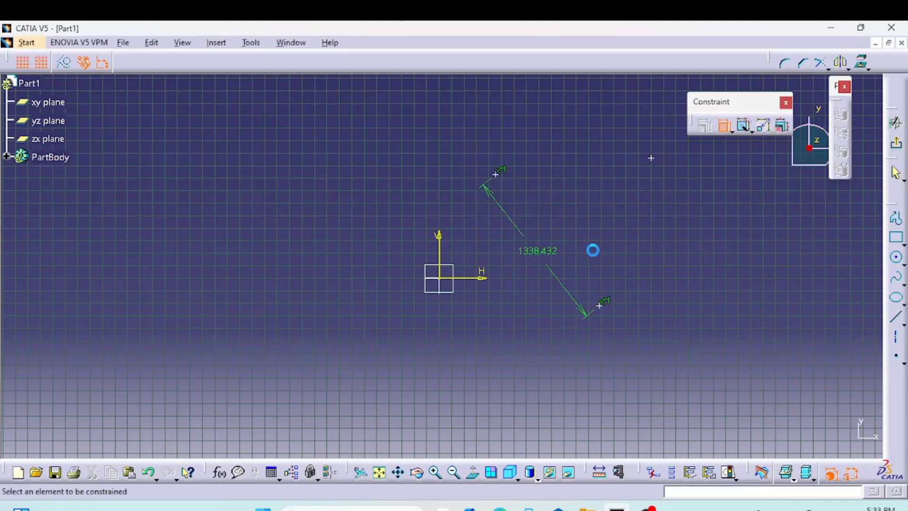
pyautogui.doubleClick(532, 256)
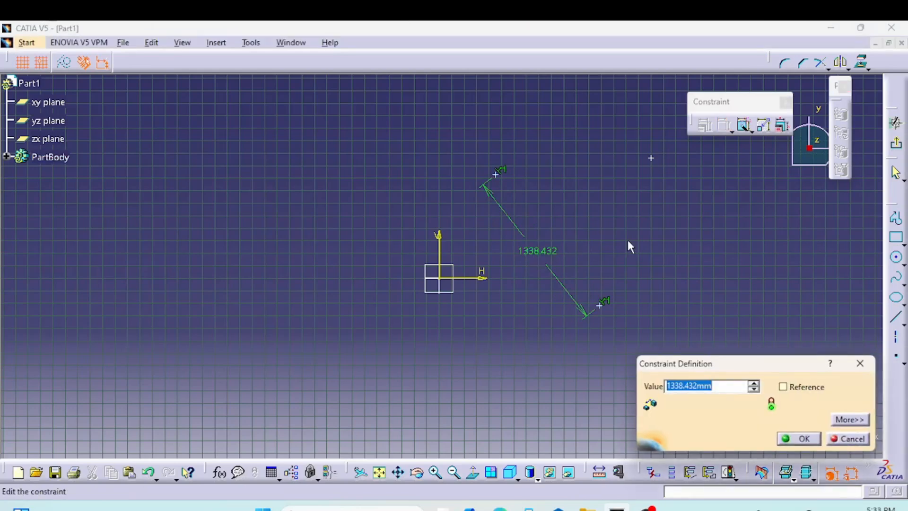
pyautogui.write('1300')
pyautogui.press('Return')
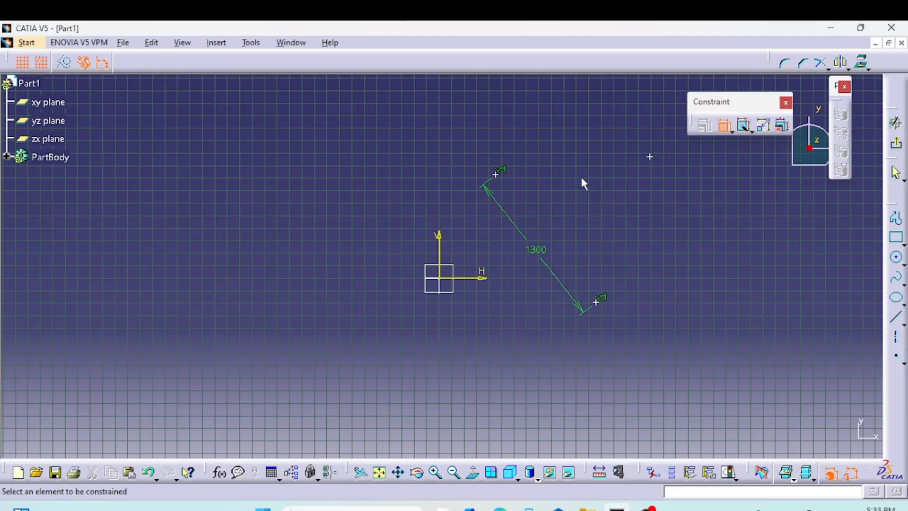
# Dimension the distance between the two upper points and set it to 1200 mm
pyautogui.click(497, 173)
pyautogui.click(650, 157)
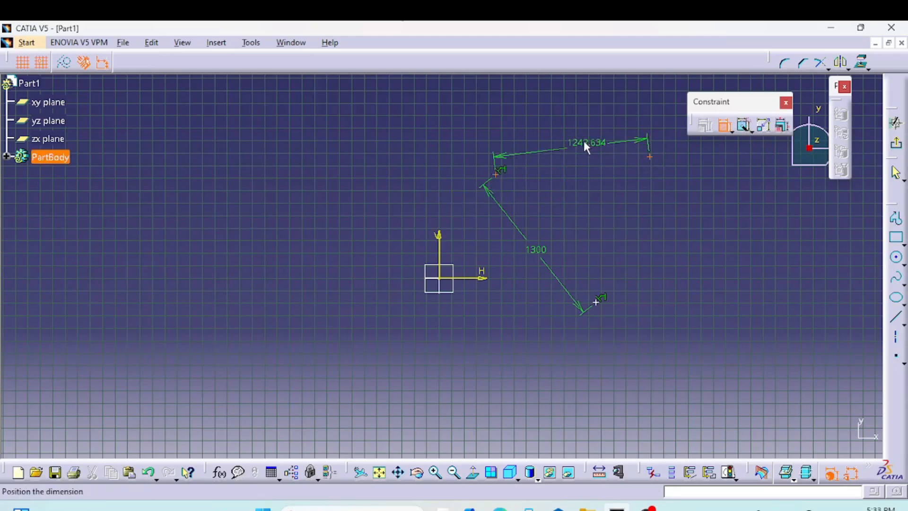
pyautogui.click(581, 140)
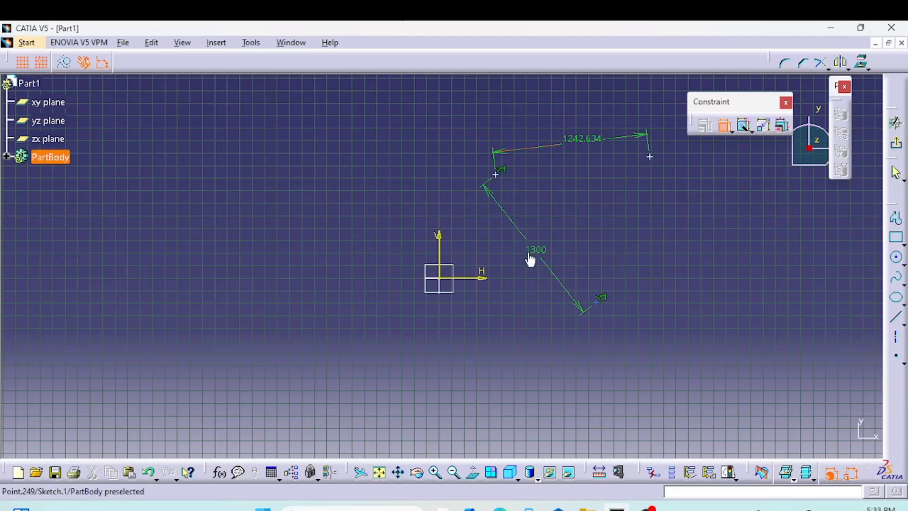
pyautogui.doubleClick(583, 139)
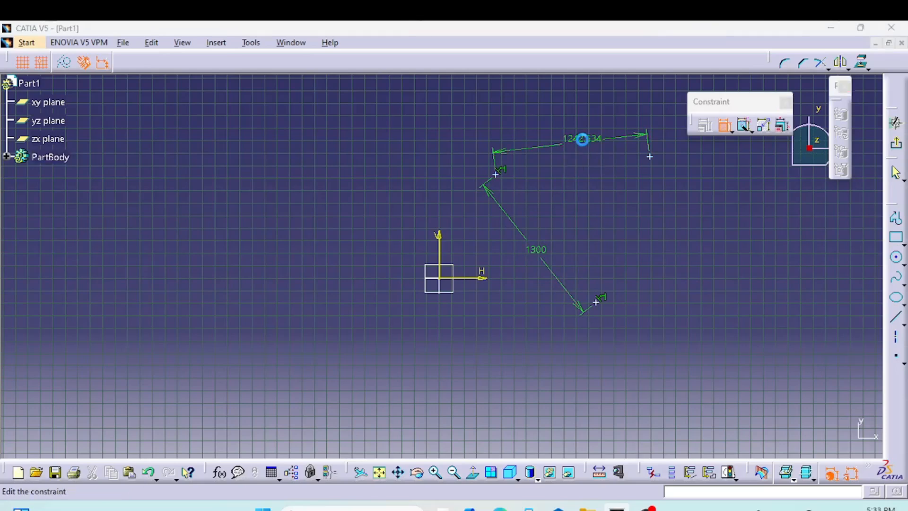
pyautogui.write('12')
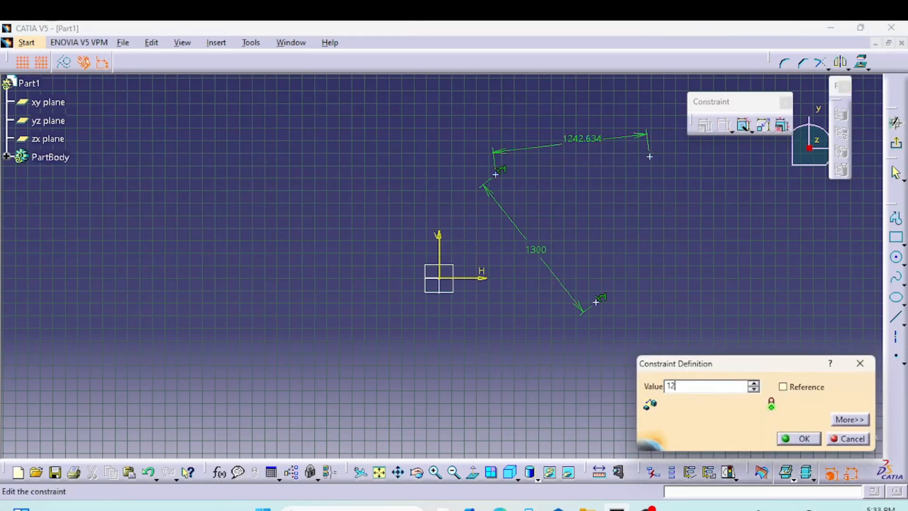
pyautogui.write('00')
pyautogui.press('Return')
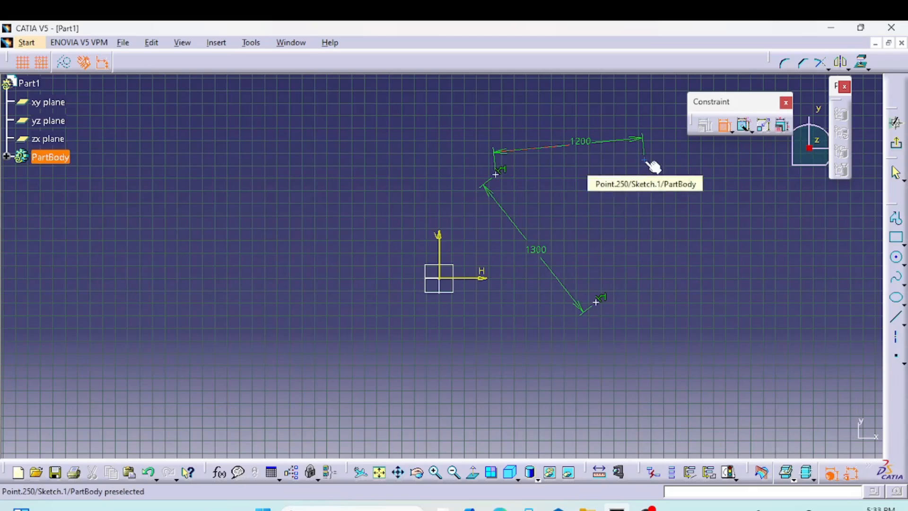
# Dimension the distance between the lower point and the upper point farthest from the V axis
pyautogui.click(646, 160)
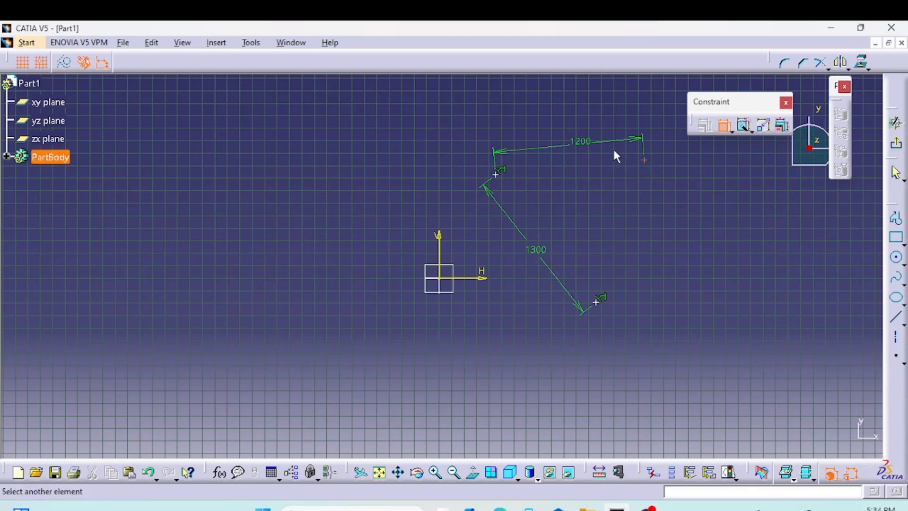
pyautogui.click(595, 307)
pyautogui.click(637, 234)
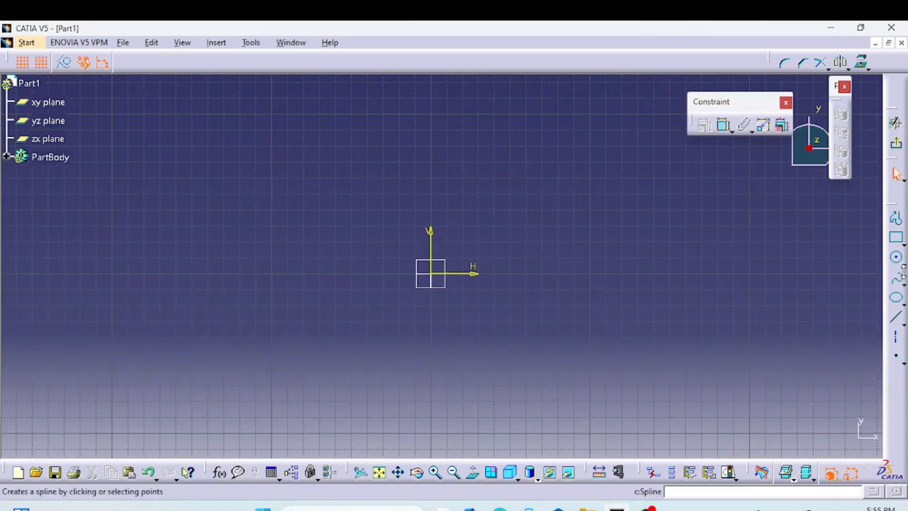
# Sketch an open four-line profile from H 0, V 60 mm: a horizontal line, two slanted lines meeting in a tip, and an 80 mm lower horizontal line
pyautogui.click(896, 220)
pyautogui.click(427, 179)
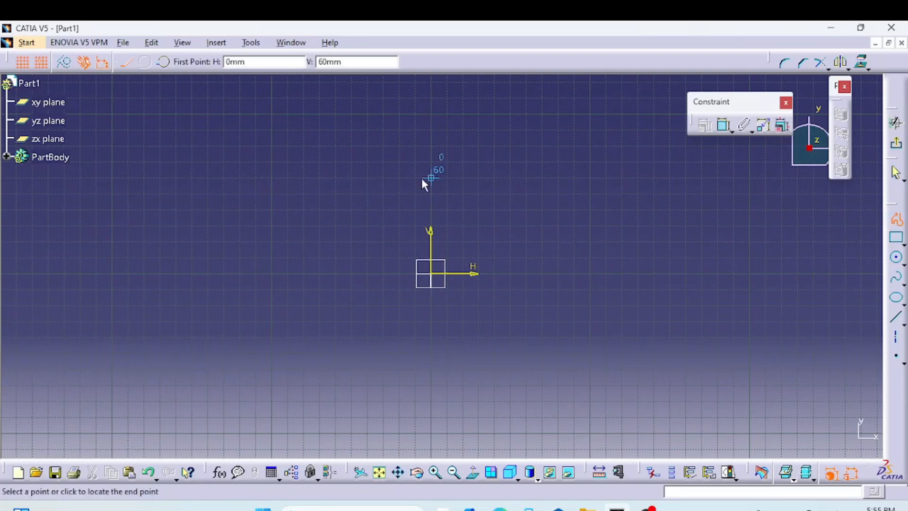
pyautogui.click(590, 178)
pyautogui.click(669, 258)
pyautogui.click(622, 322)
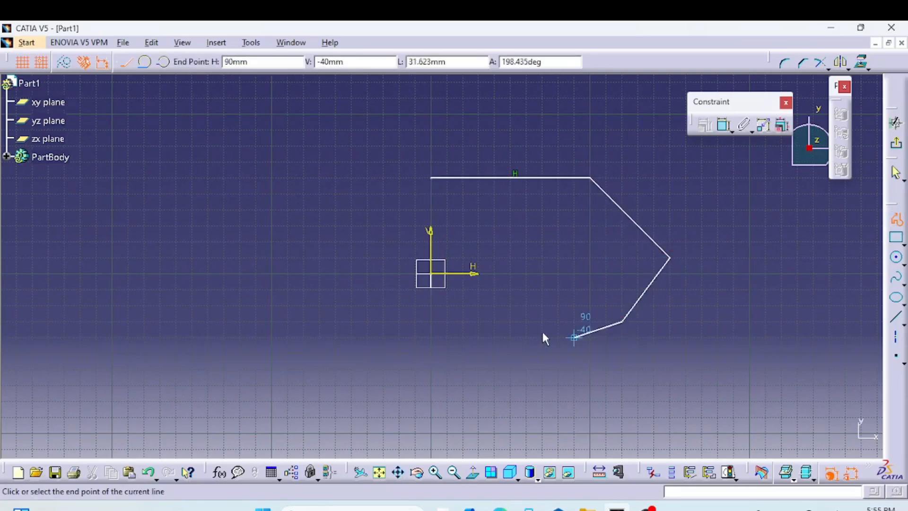
pyautogui.click(494, 322)
pyautogui.press('Escape')
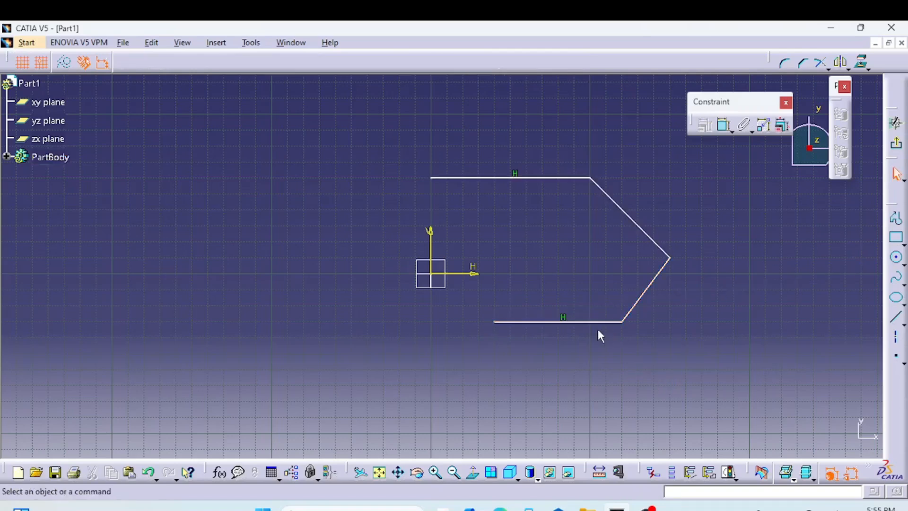
# Apply a Fix Together constraint to the lower horizontal line and its end points
pyautogui.click(594, 325)
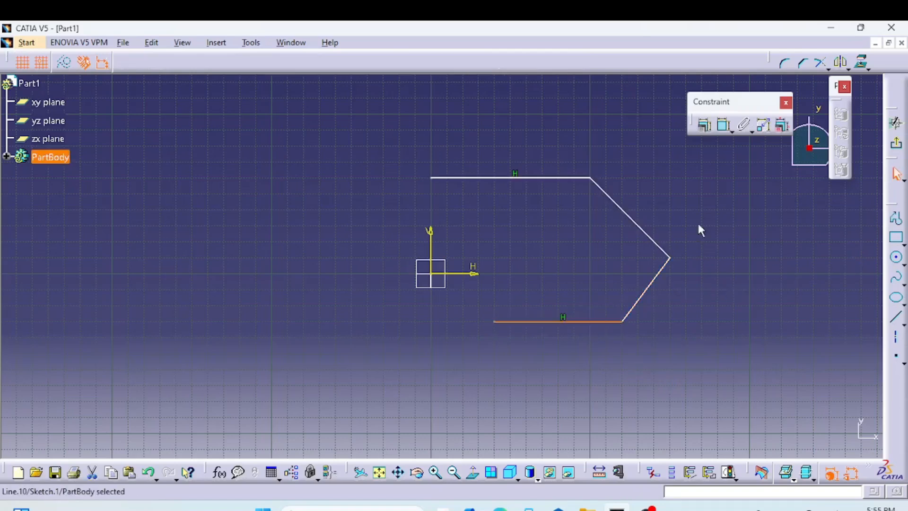
pyautogui.click(744, 124)
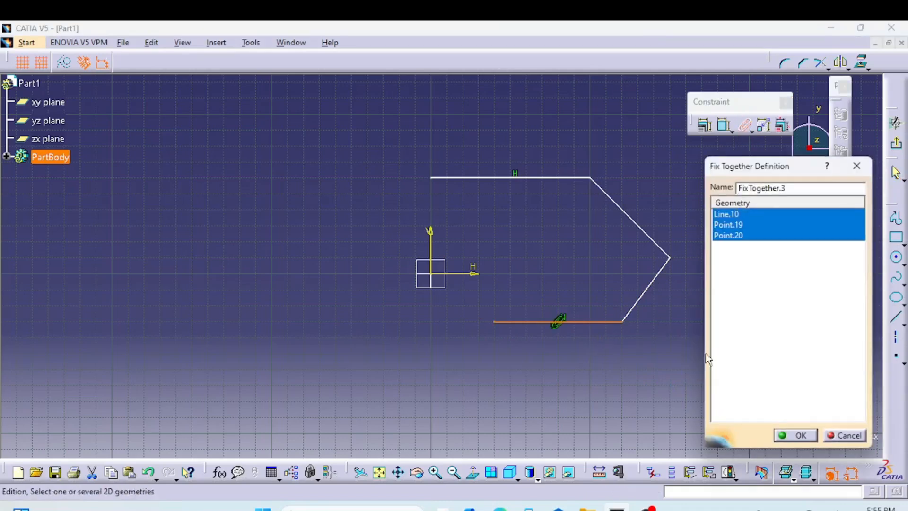
pyautogui.click(785, 435)
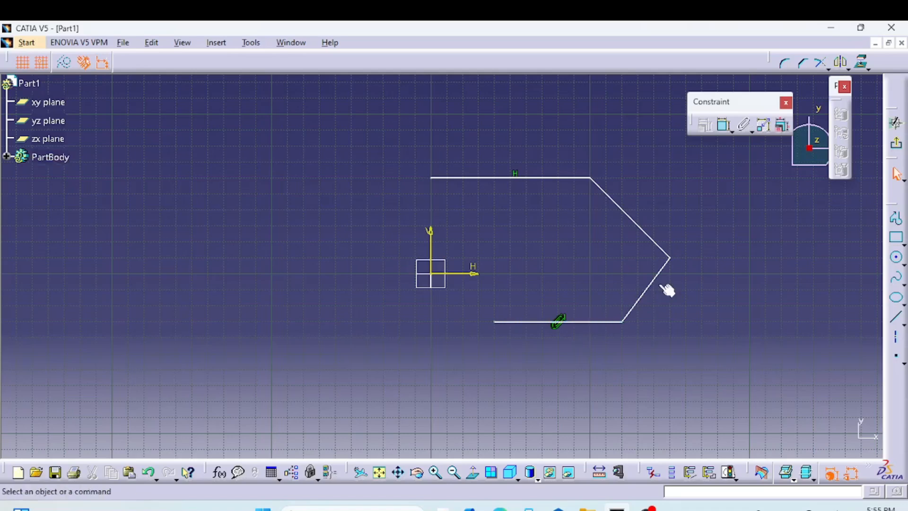
# Try to dimension the length of the fixed-together lower horizontal line
pyautogui.click(724, 125)
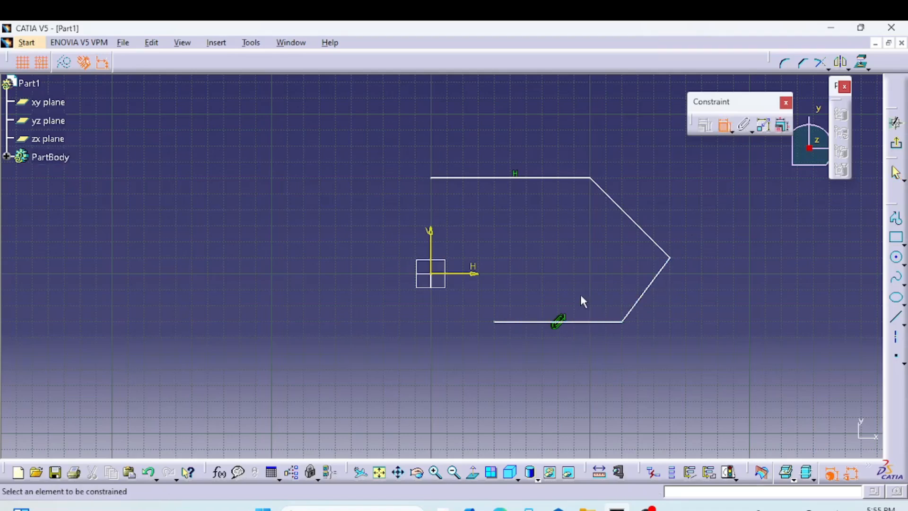
pyautogui.click(583, 323)
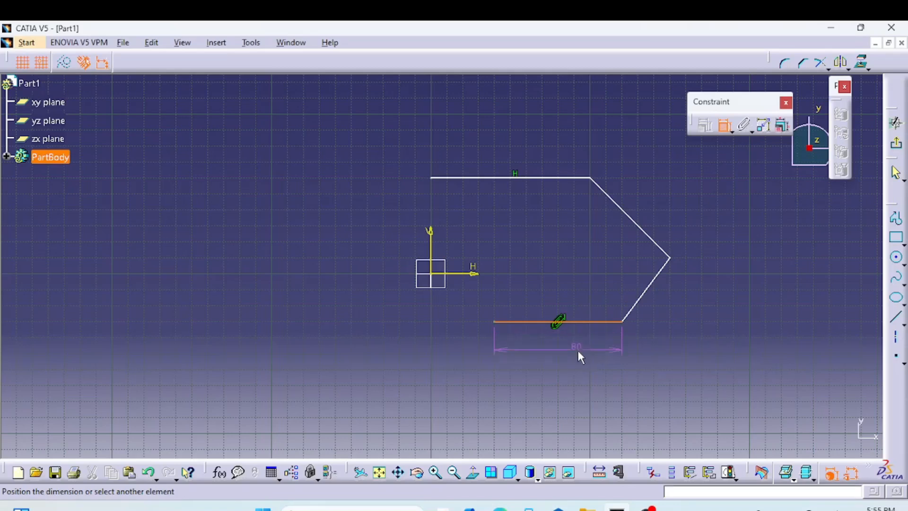
pyautogui.click(724, 126)
# Shift the profile's two slanted lines, and dimension the lengths of both slanted lines and the upper horizontal line
pyautogui.moveTo(642, 298)
pyautogui.mouseDown()
pyautogui.moveTo(624, 282)
pyautogui.moveTo(662, 288)
pyautogui.moveTo(635, 282)
pyautogui.mouseUp()
pyautogui.moveTo(640, 221)
pyautogui.mouseDown()
pyautogui.moveTo(629, 217)
pyautogui.moveTo(648, 213)
pyautogui.mouseUp()
pyautogui.click(723, 125)
pyautogui.click(679, 170)
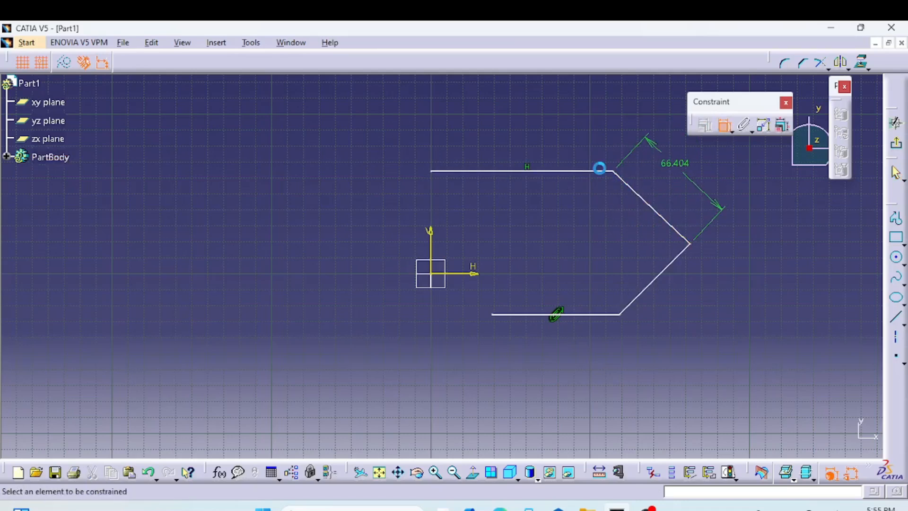
pyautogui.click(560, 172)
pyautogui.click(561, 137)
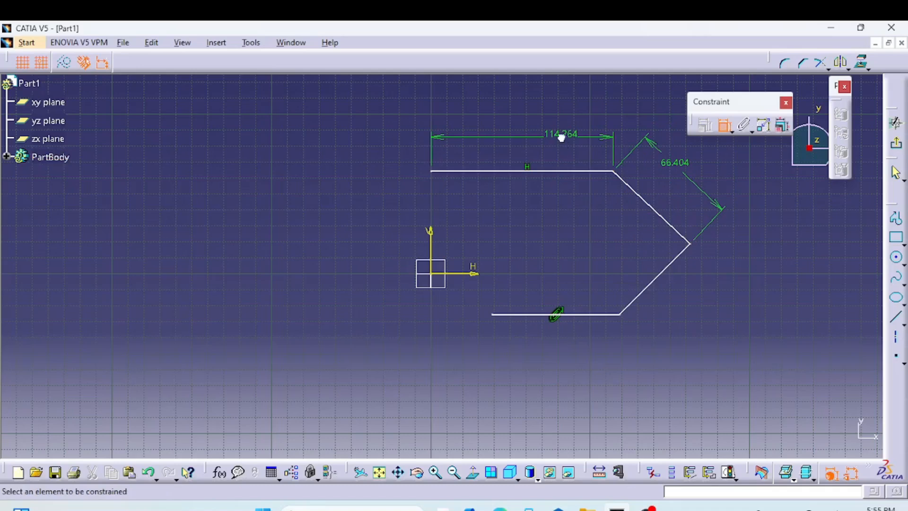
pyautogui.click(673, 271)
pyautogui.click(705, 290)
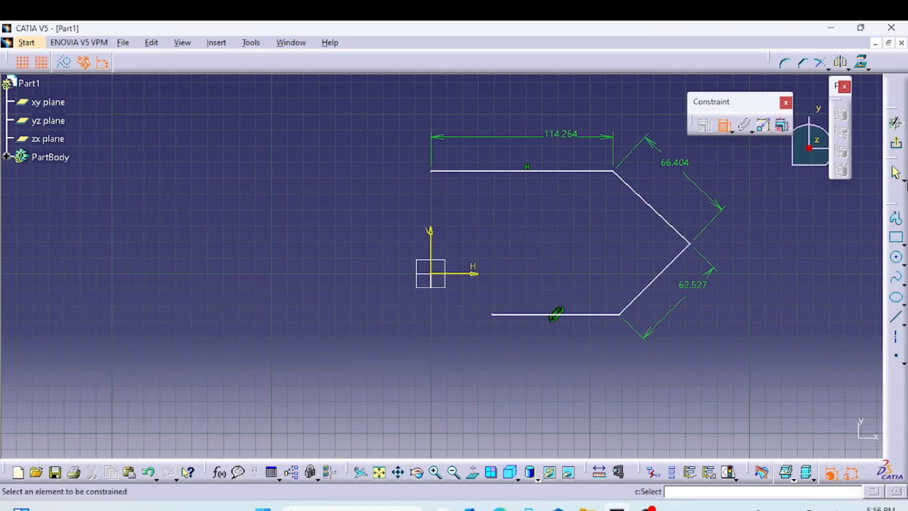
pyautogui.click(895, 173)
# Start a second profile on the negative H side with a rising slanted line and a tangent arc of about 37 mm radius
pyautogui.click(895, 218)
pyautogui.click(180, 211)
pyautogui.moveTo(256, 174); pyautogui.dragTo(312, 207)
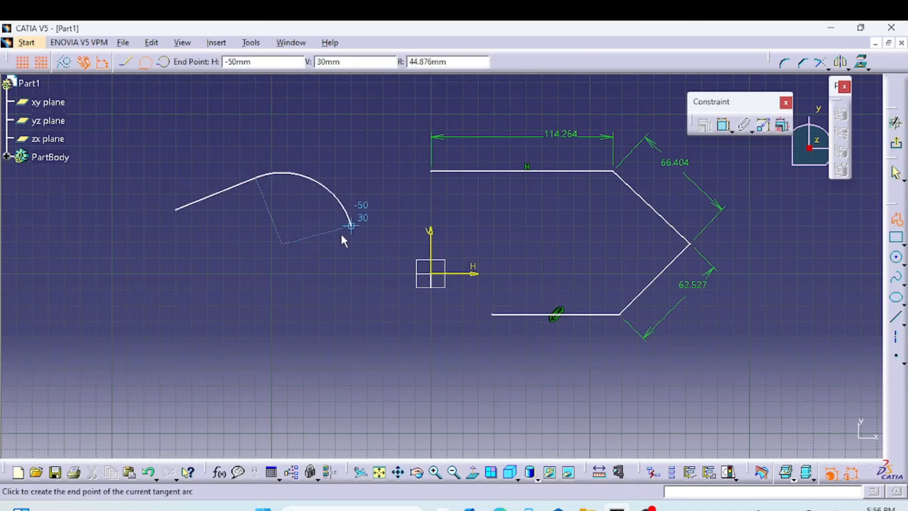
pyautogui.click(336, 241)
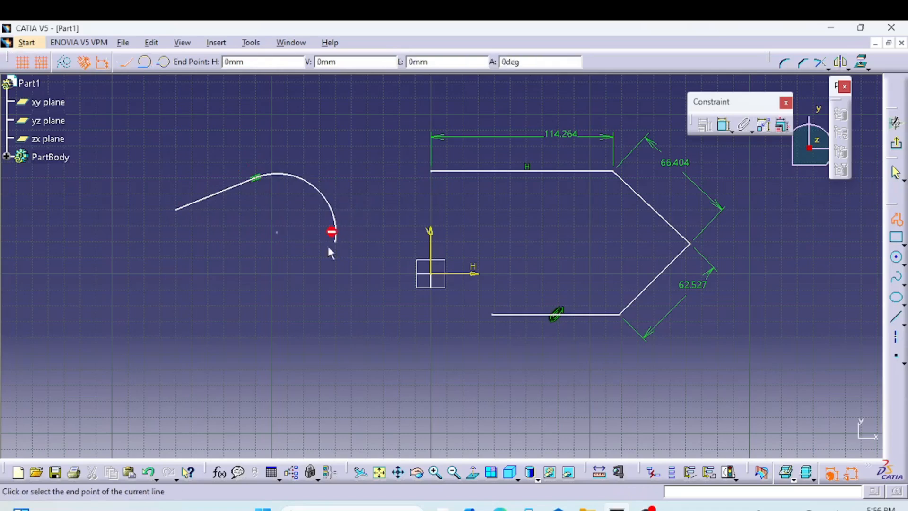
# Continue from the arc's end with eight straight lines forming a stepped stem below, and close the profile at its start point
pyautogui.click(274, 277)
pyautogui.click(295, 320)
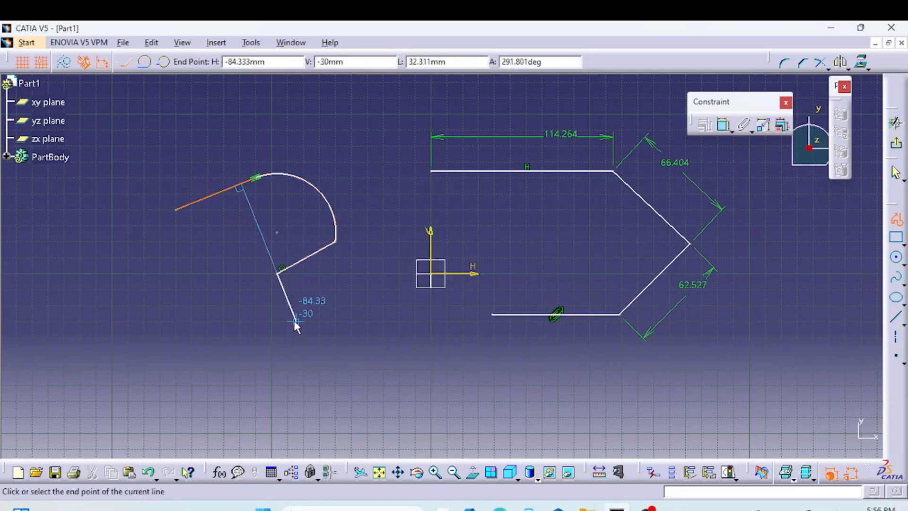
pyautogui.click(224, 350)
pyautogui.click(193, 273)
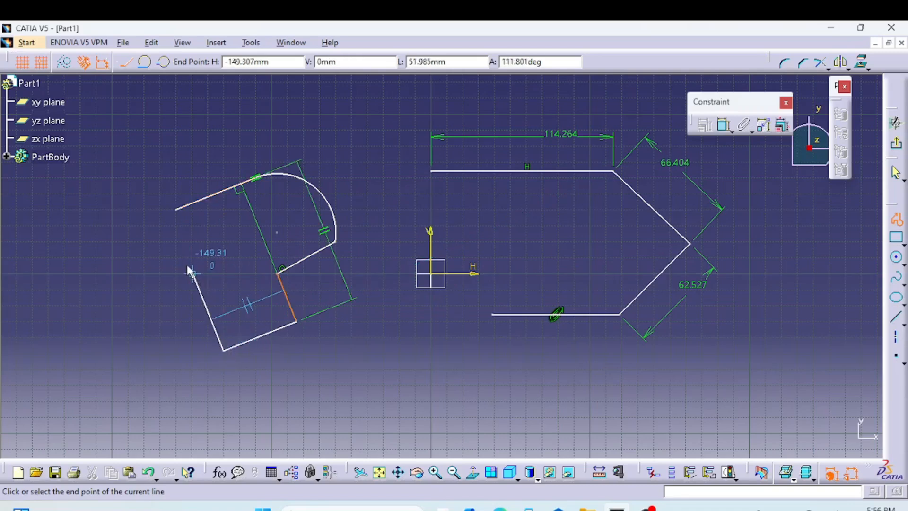
pyautogui.click(223, 261)
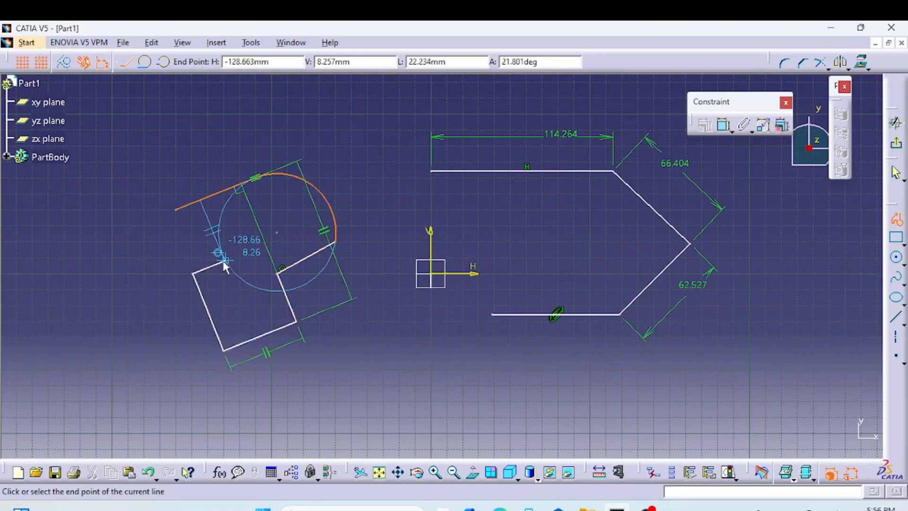
pyautogui.click(208, 226)
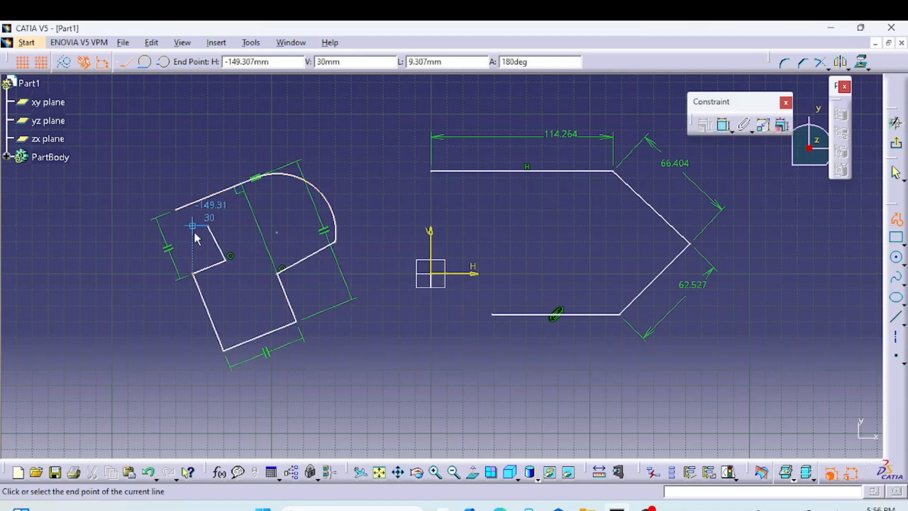
pyautogui.click(188, 237)
pyautogui.click(177, 210)
pyautogui.click(375, 215)
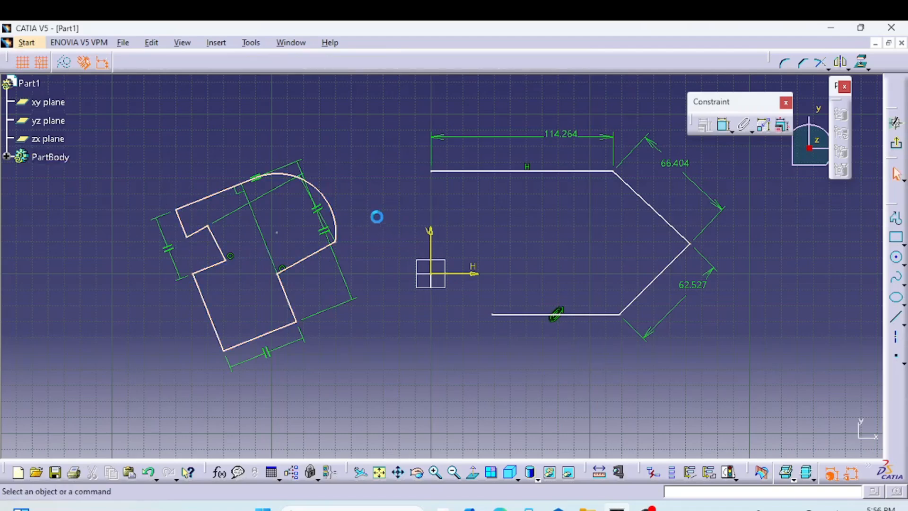
# Apply a Fix Together constraint to the second profile's upper slanted line and its tangent arc
pyautogui.click(246, 189)
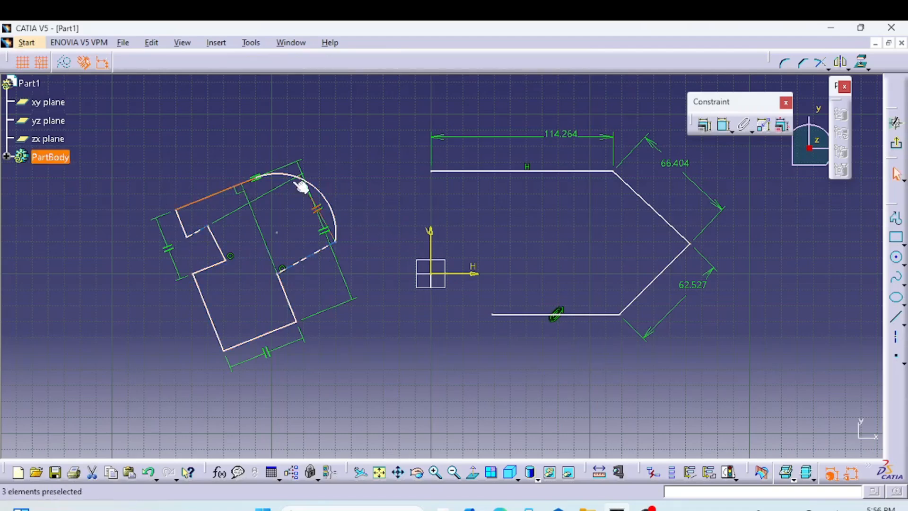
pyautogui.keyDown('ctrl'); pyautogui.click(314, 194); pyautogui.keyUp('ctrl')
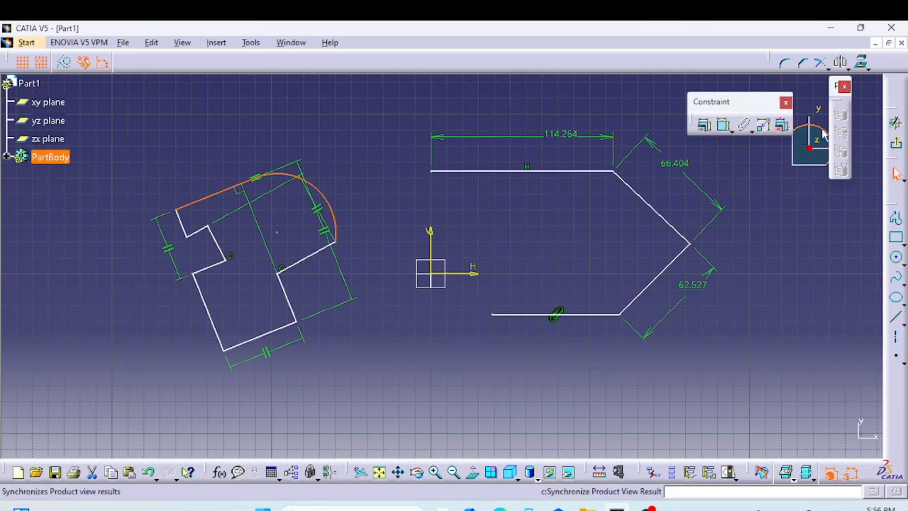
pyautogui.click(744, 125)
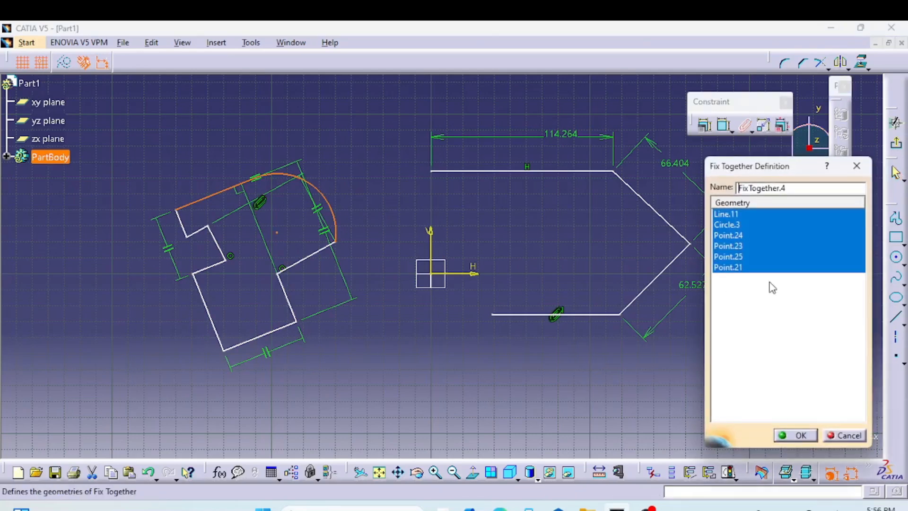
pyautogui.click(790, 433)
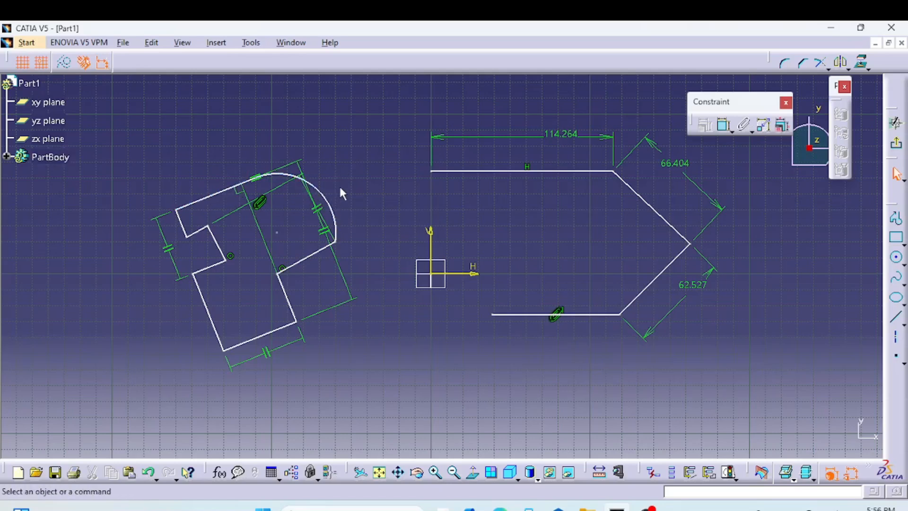
# Try to dimension the radius of the fixed-together arc
pyautogui.click(723, 125)
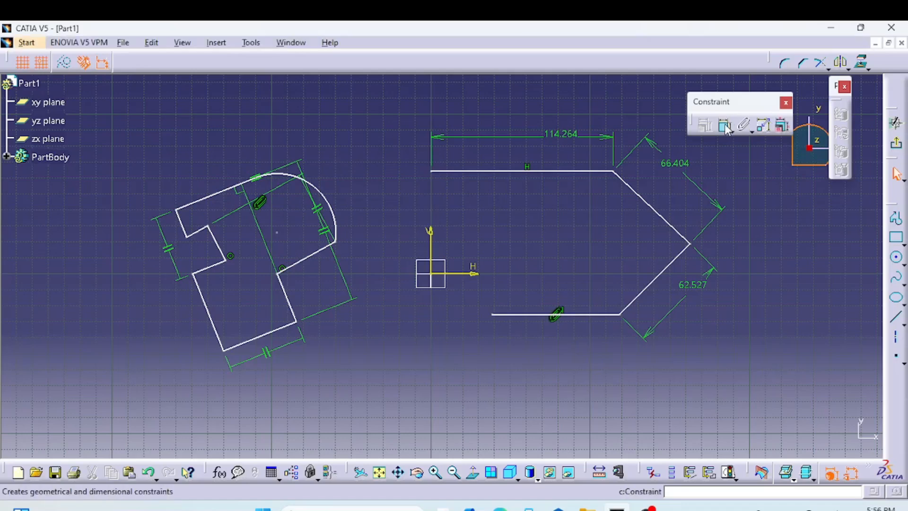
pyautogui.click(318, 182)
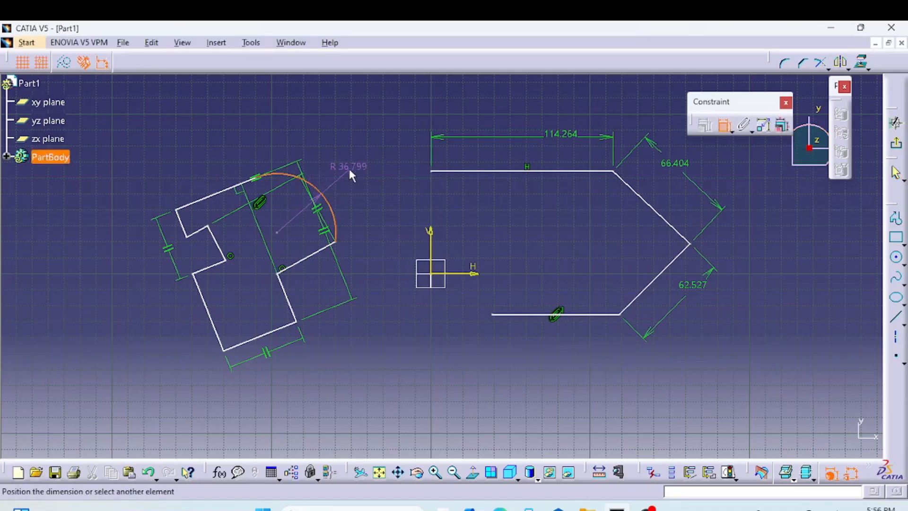
pyautogui.click(724, 125)
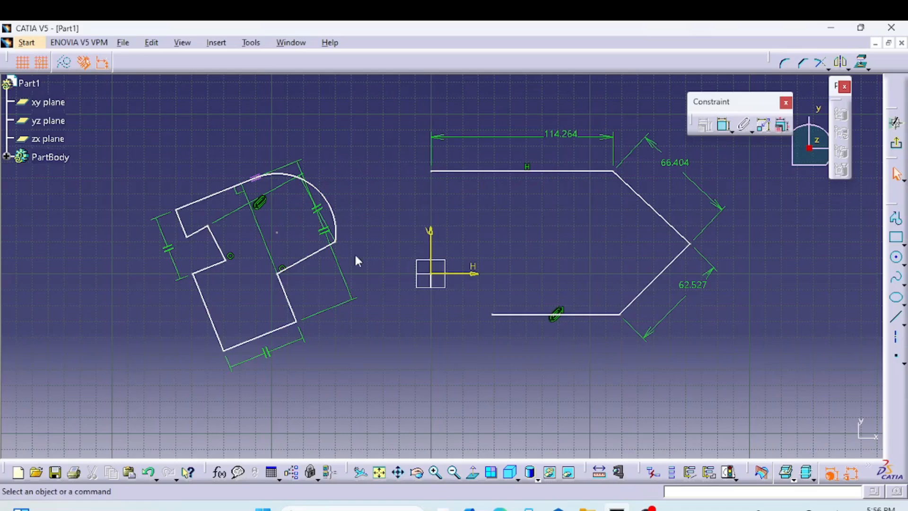
# Dimension the lengths of the line leaving the arc's lower end and of the stem's bottom line
pyautogui.click(724, 125)
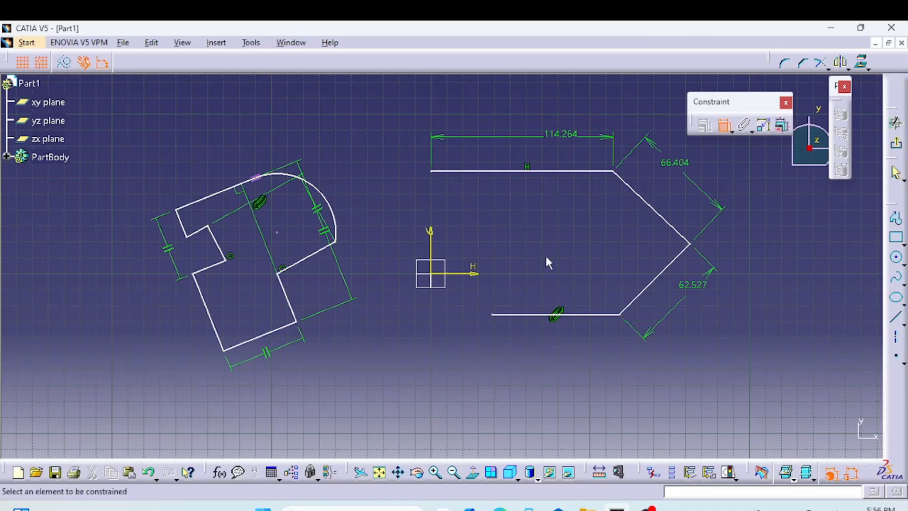
pyautogui.click(310, 256)
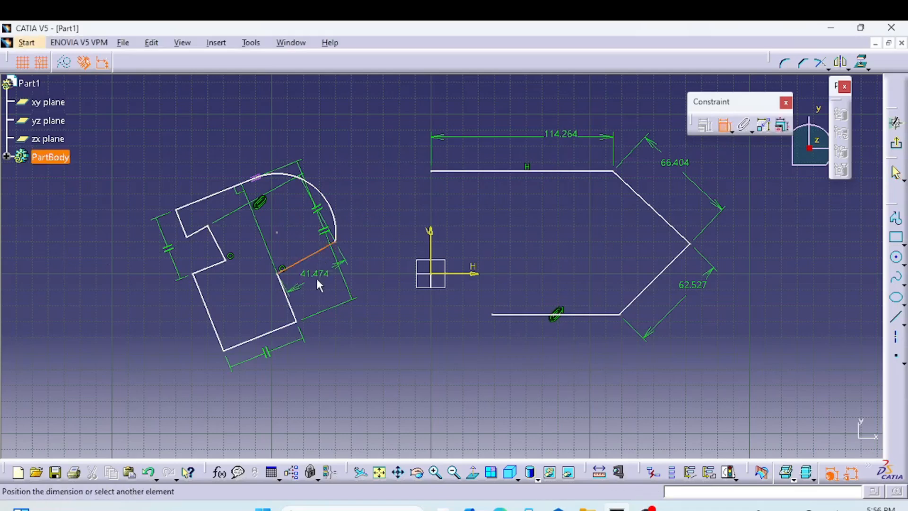
pyautogui.click(319, 277)
pyautogui.click(273, 338)
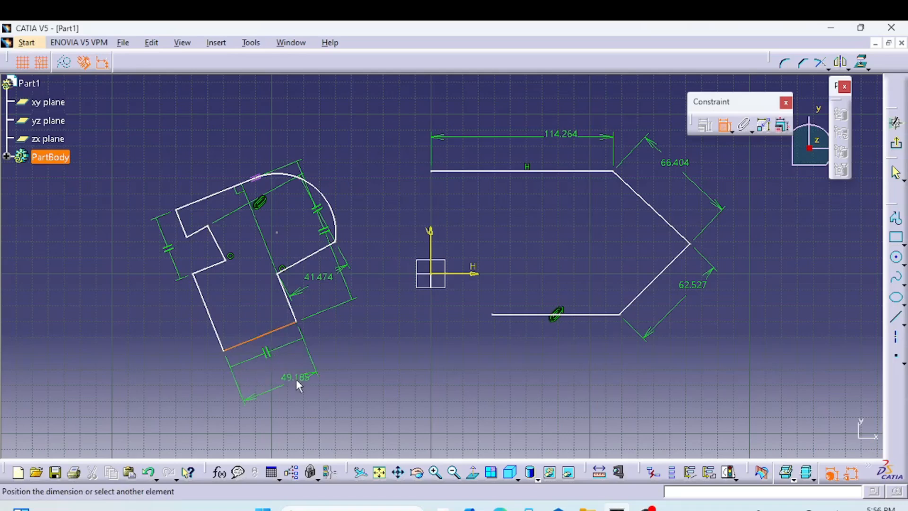
pyautogui.click(296, 379)
pyautogui.click(724, 125)
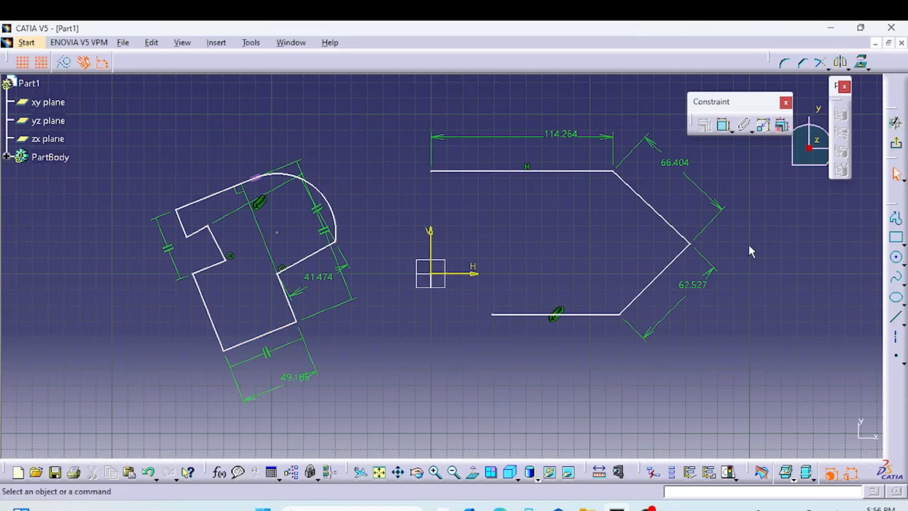
pyautogui.moveTo(544, 244); pyautogui.dragTo(519, 261, button='middle')
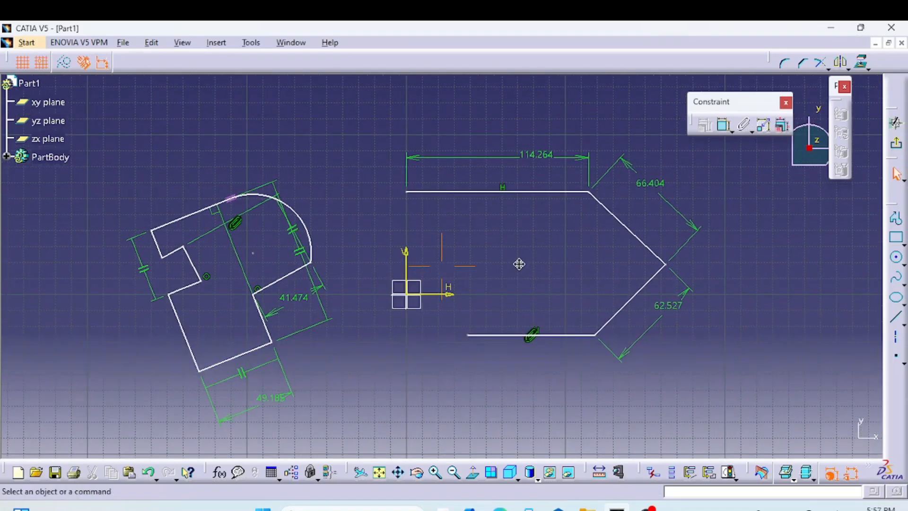